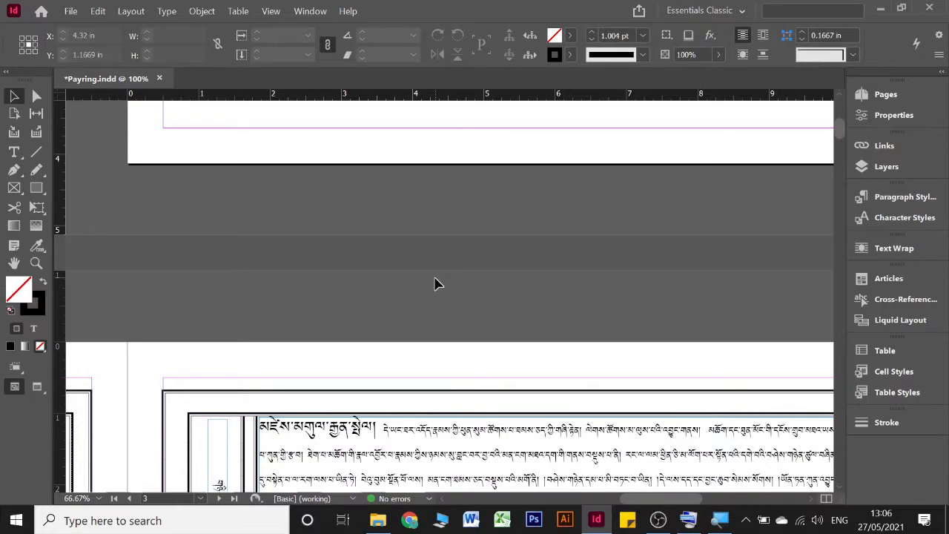
Insert the Tibetan opening mark ༄༅། ། at the start of the body text on page 2
scroll(436, 284, down, 5)
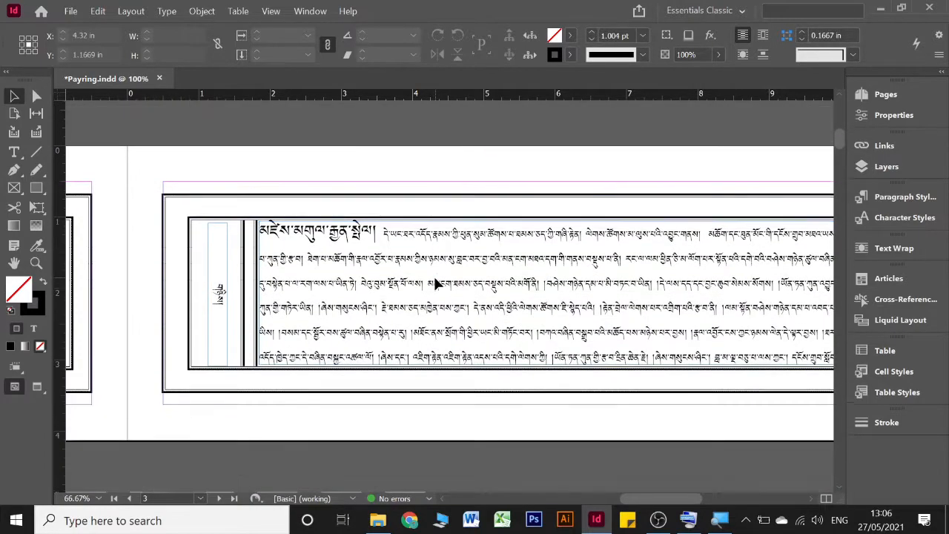
scroll(436, 283, left, 8)
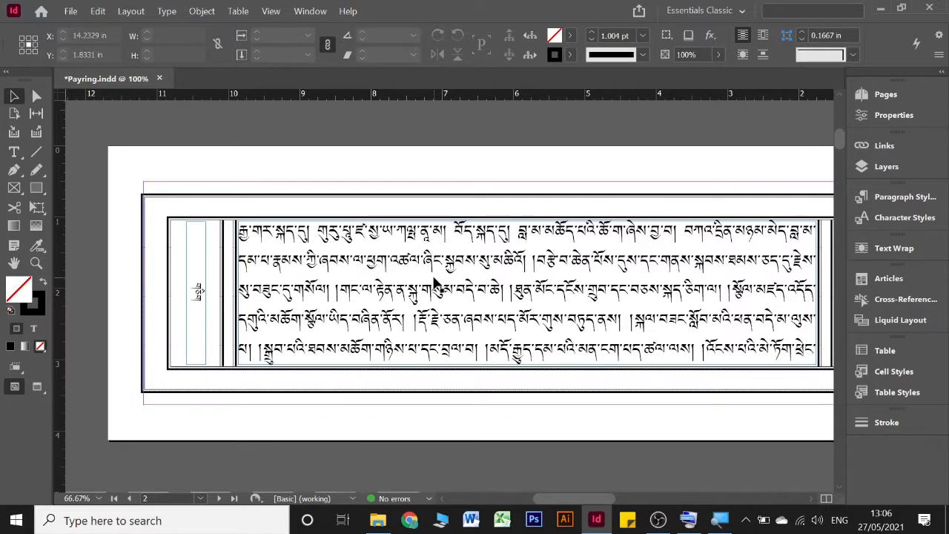
scroll(436, 284, down, 10)
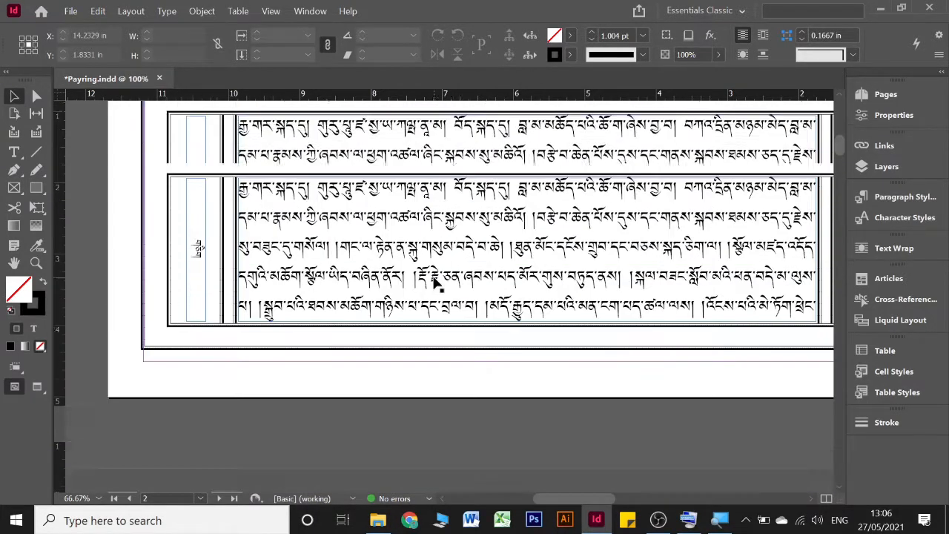
double_click(241, 189)
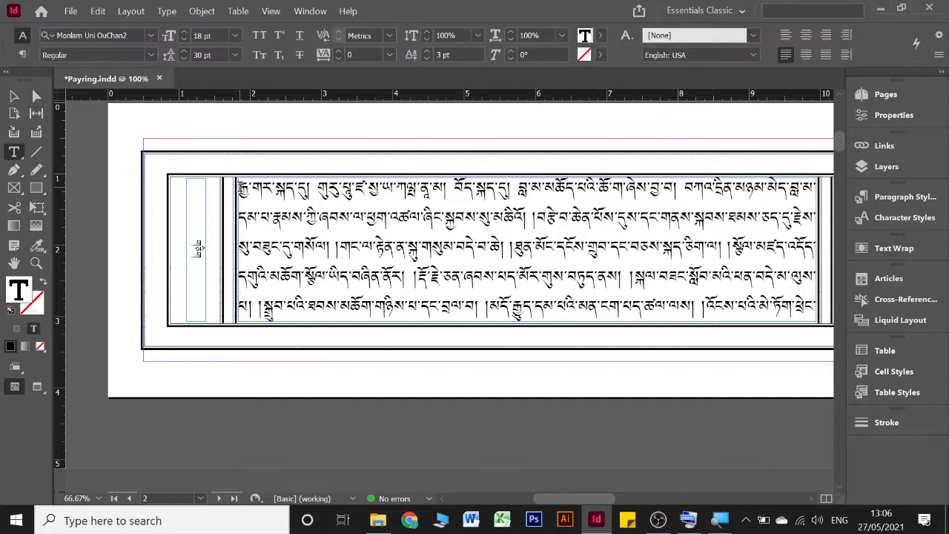
scroll(372, 241, up, 3)
scroll(372, 241, left, 3)
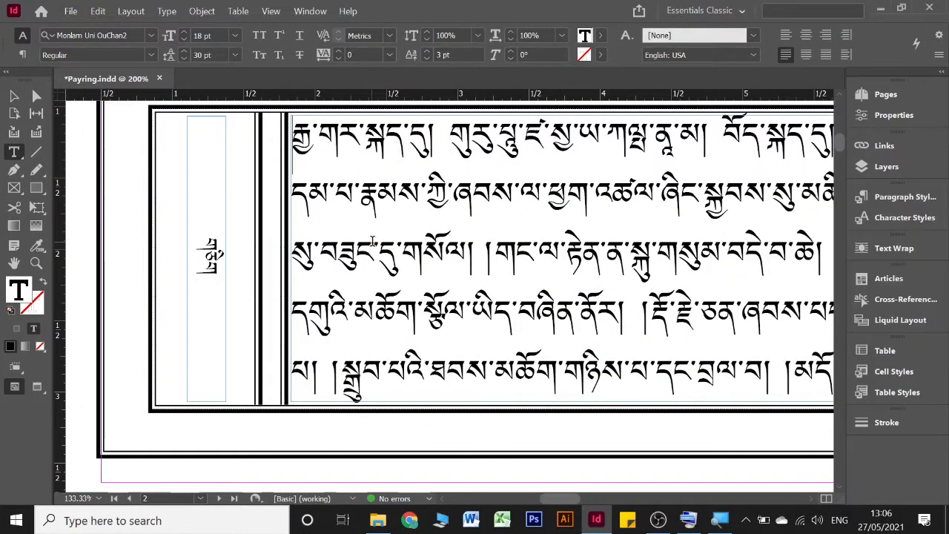
text(༄༅།)
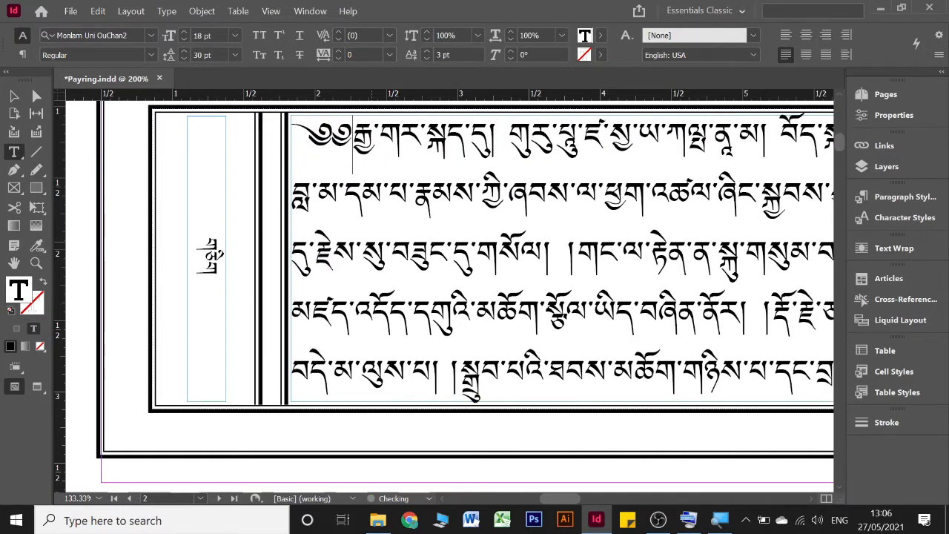
text( །)
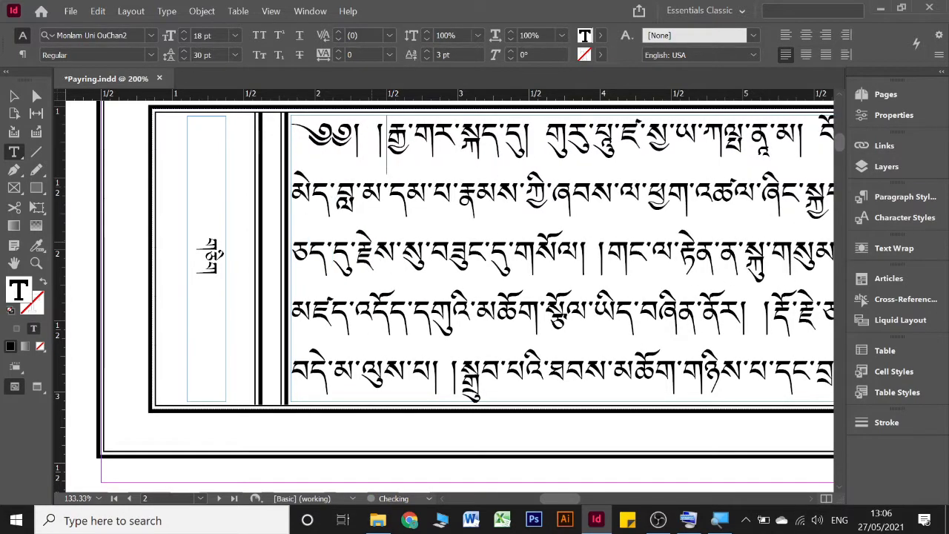
key(Escape)
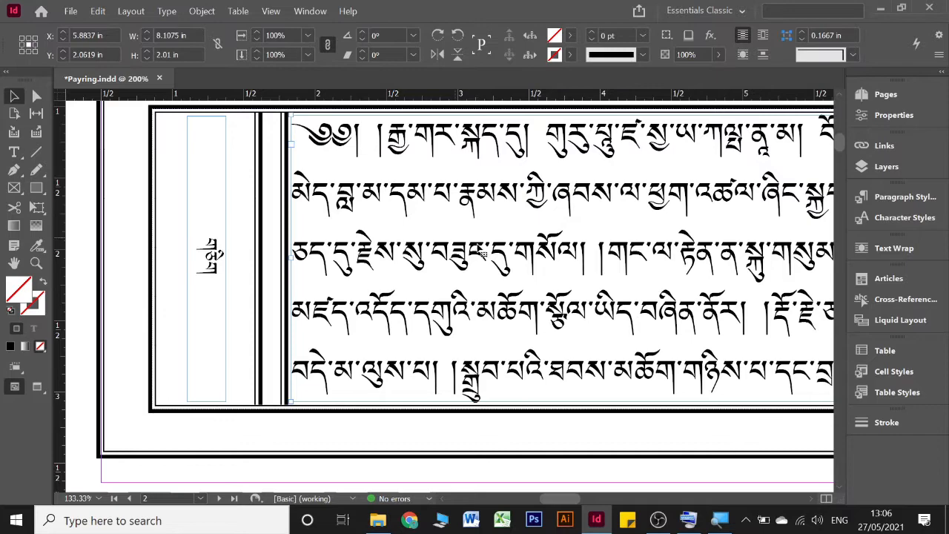
Examine where the body text begins and the vertical folio labels on pages 2, 4 and 6
scroll(378, 157, down, 10)
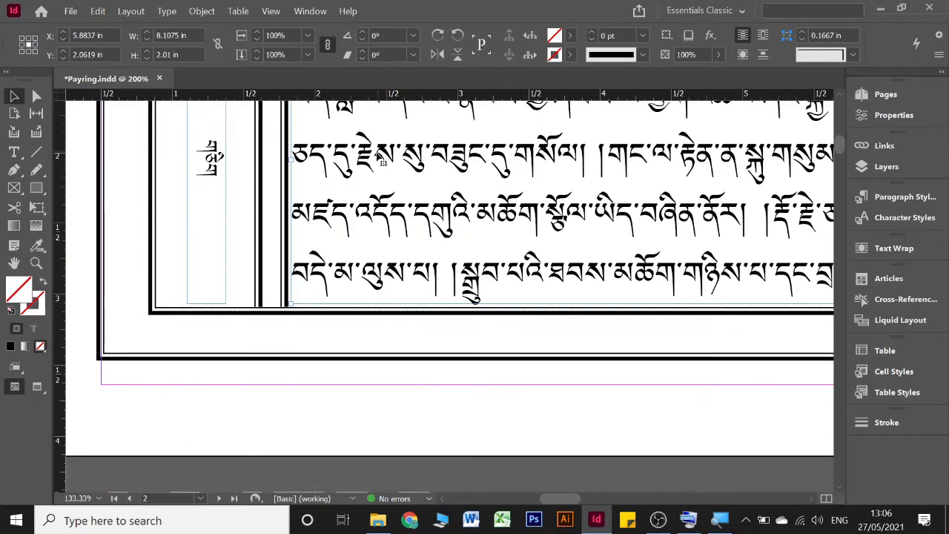
scroll(385, 327, down, 6)
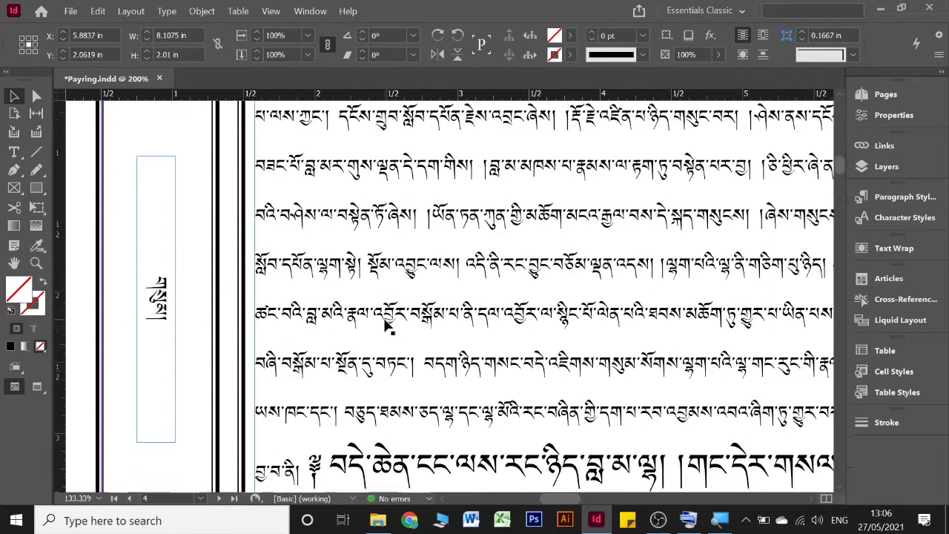
scroll(386, 326, up, 4)
scroll(386, 327, up, 8)
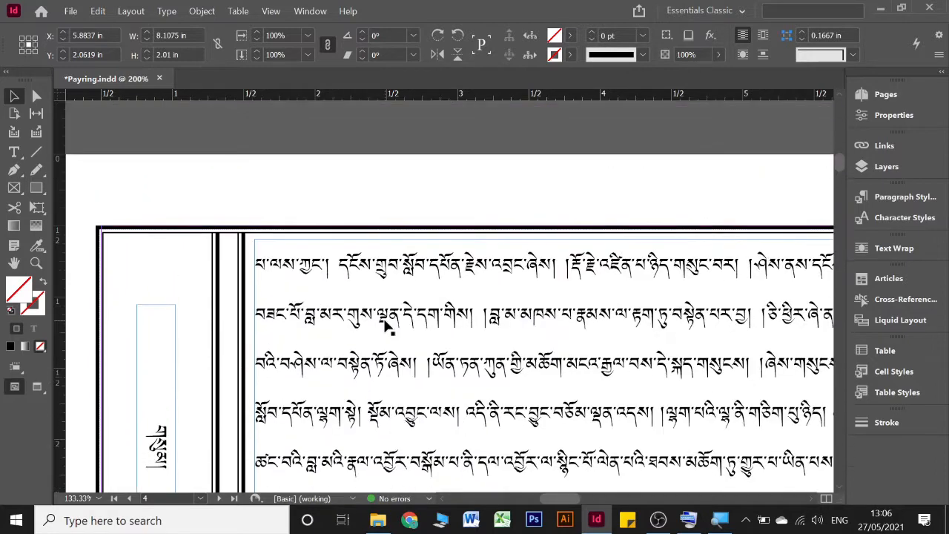
scroll(384, 327, up, 1)
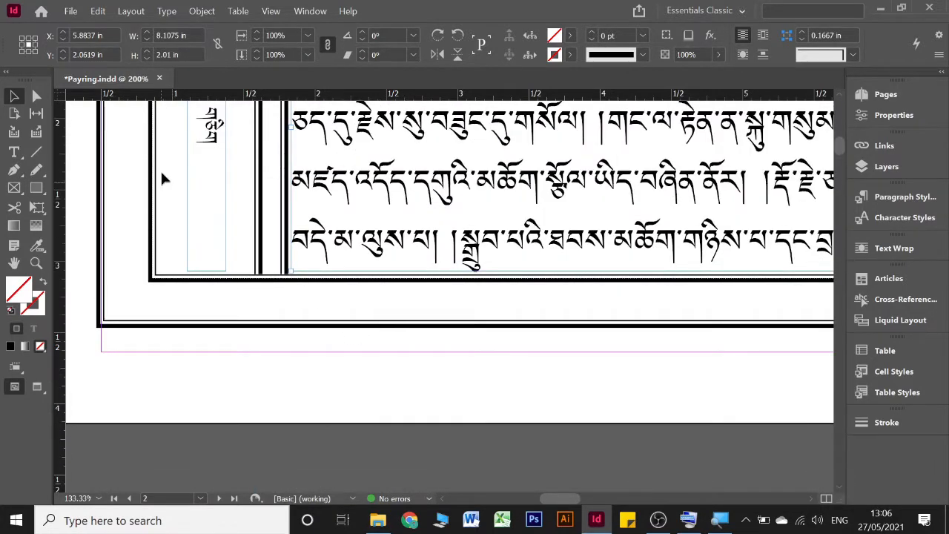
scroll(199, 365, down, 8)
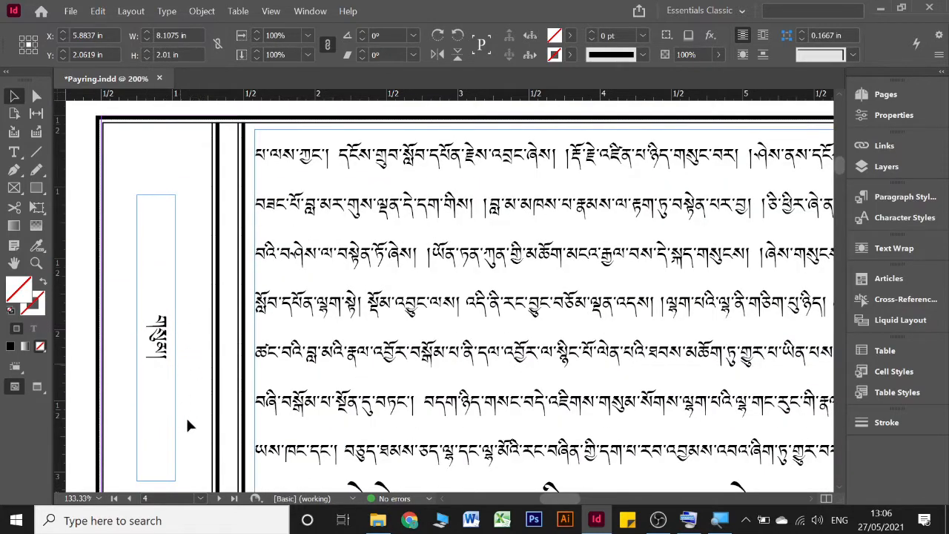
scroll(296, 377, up, 5)
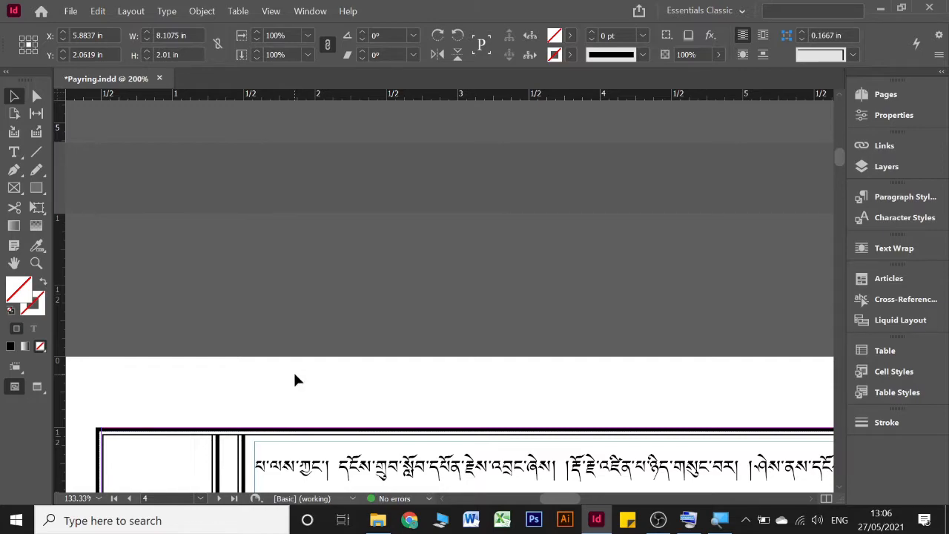
scroll(294, 380, up, 8)
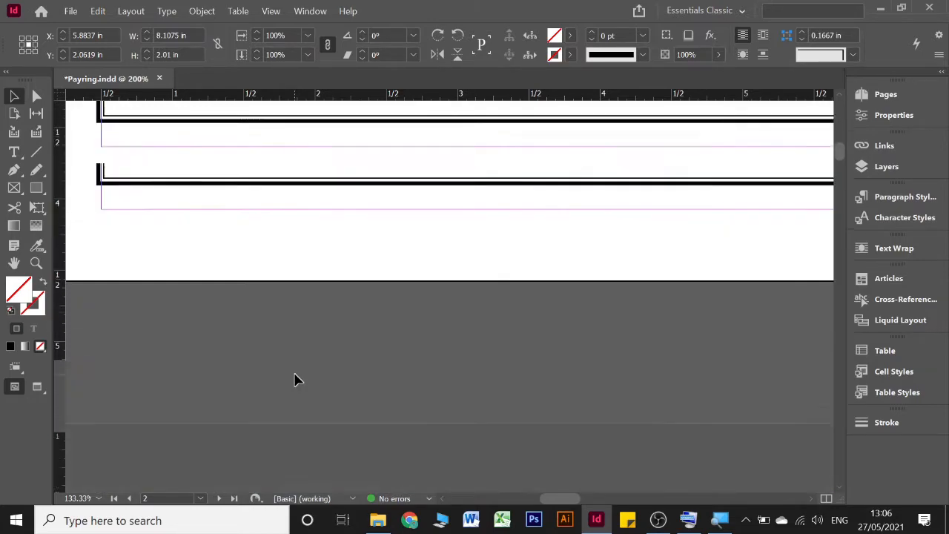
scroll(295, 379, up, 3)
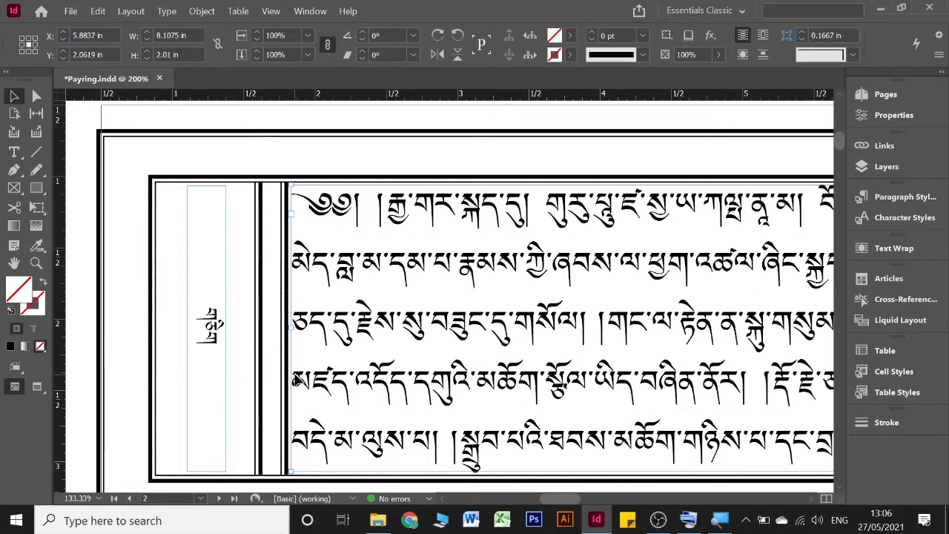
scroll(295, 379, down, 5)
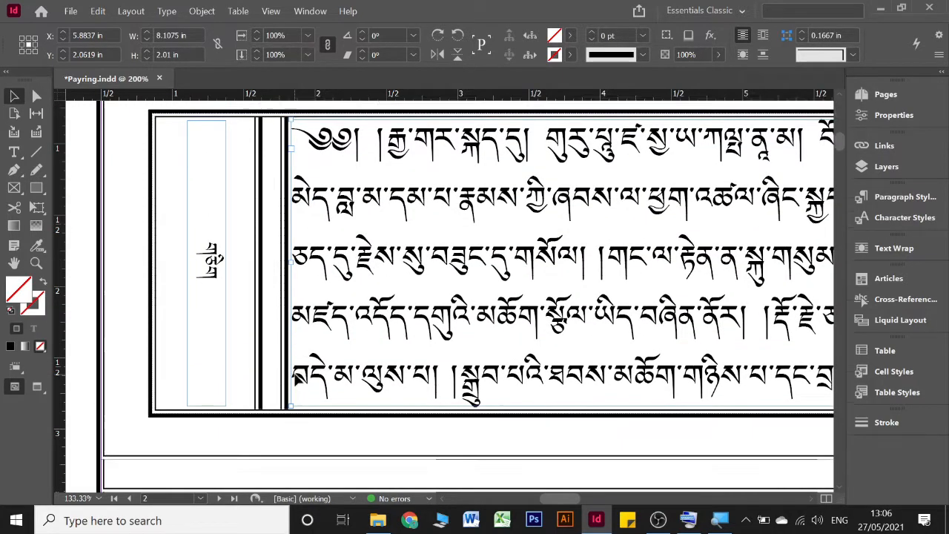
scroll(294, 379, down, 8)
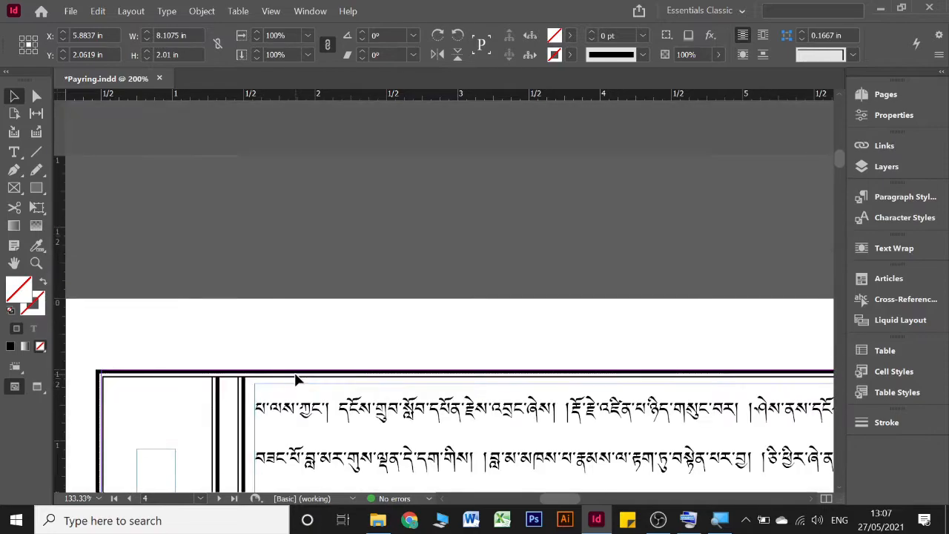
scroll(295, 378, down, 2)
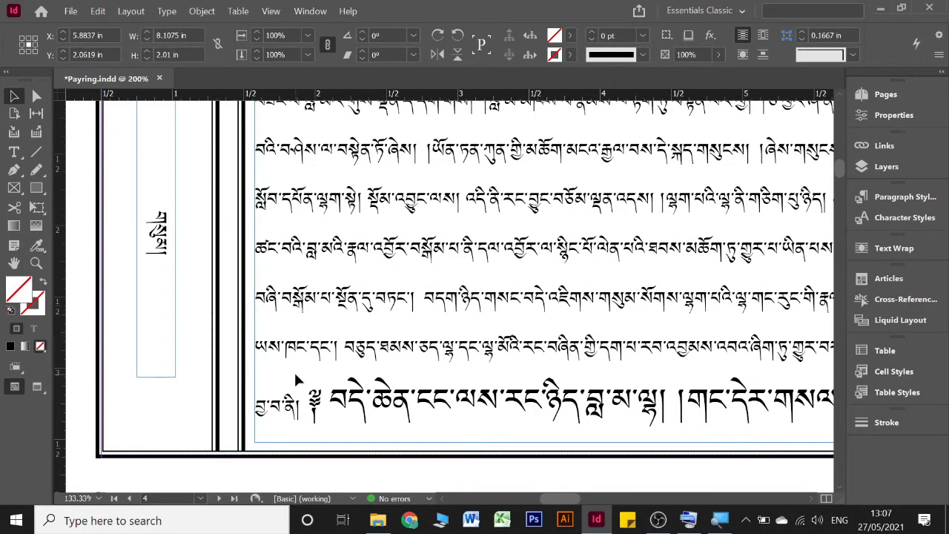
scroll(295, 380, down, 6)
scroll(295, 380, down, 10)
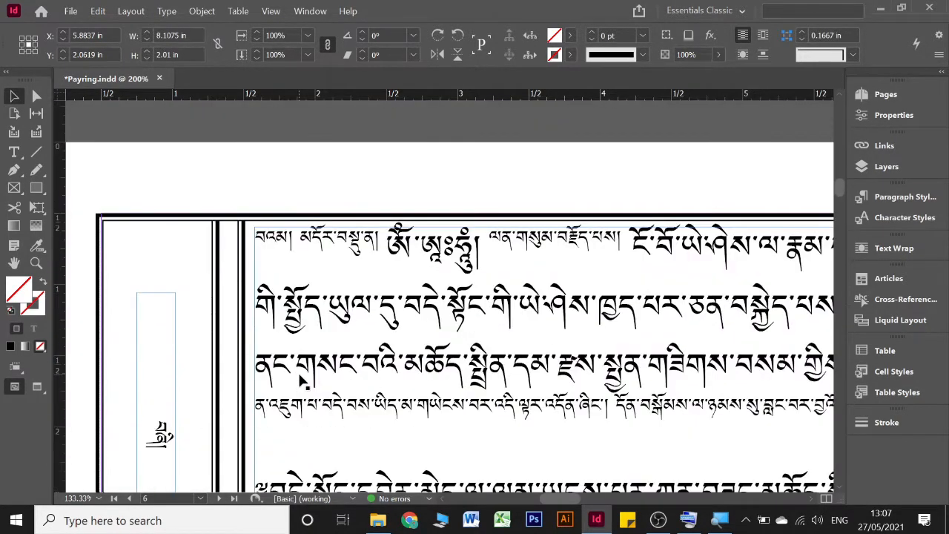
scroll(302, 382, up, 4)
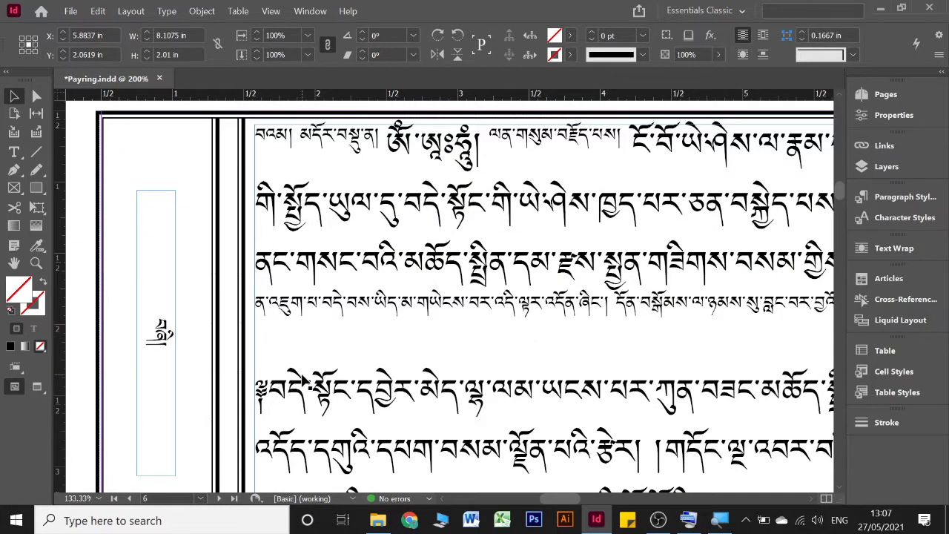
scroll(261, 429, down, 2)
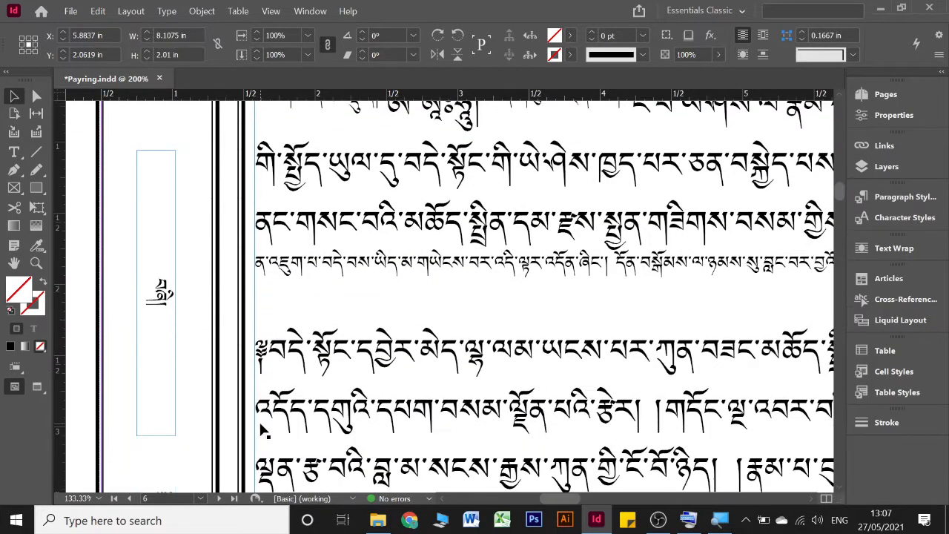
key(t)
click(267, 354)
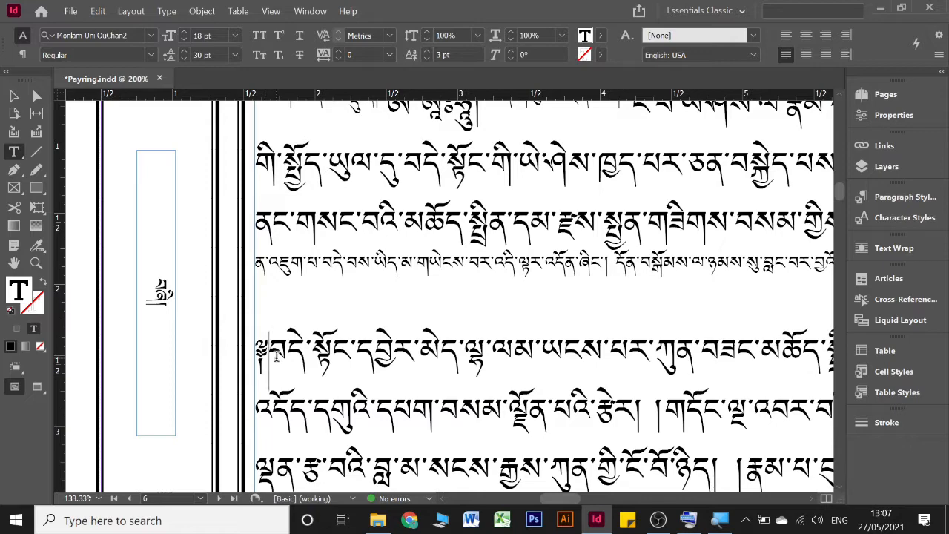
key(Delete)
key(BackSpace)
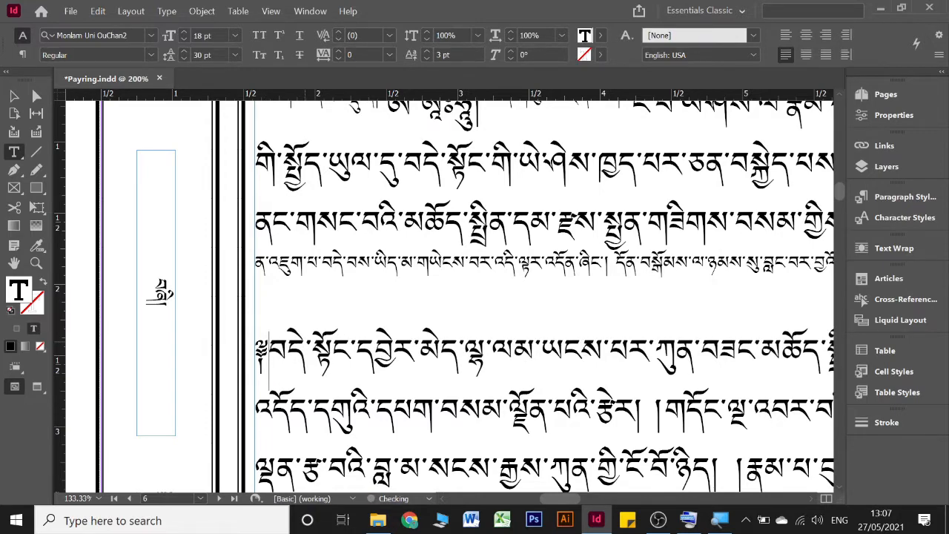
Try inserting the head mark ༄༅ at the start of the body text on page 4
scroll(516, 297, up, 6)
scroll(523, 299, up, 2)
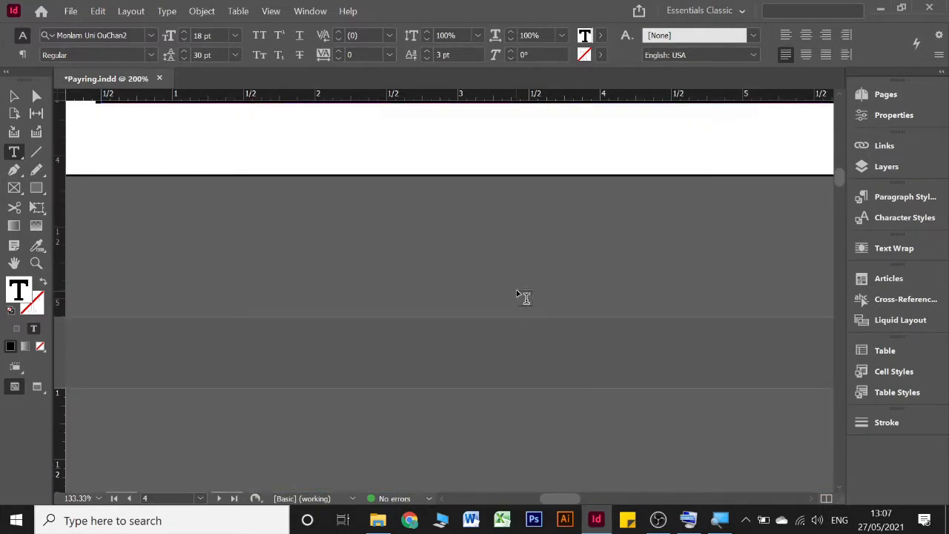
scroll(521, 297, down, 8)
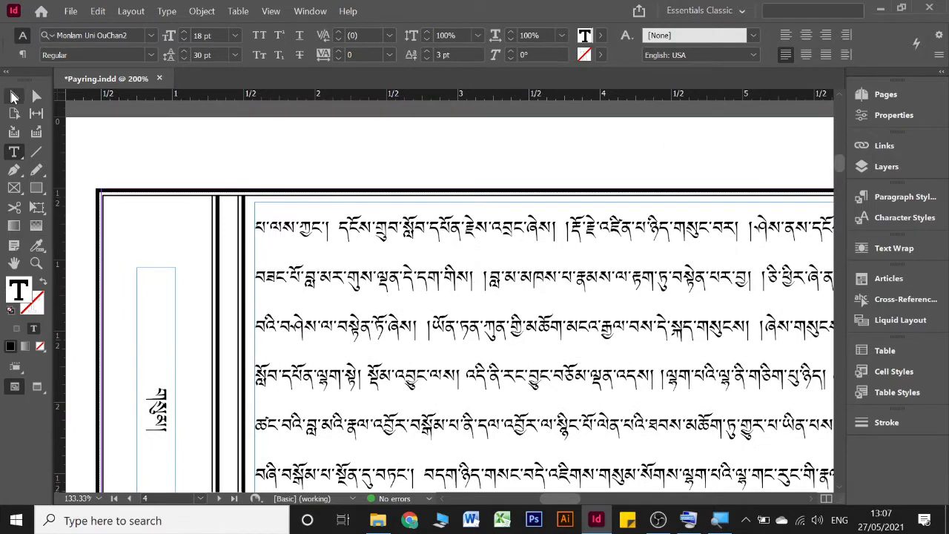
click(14, 96)
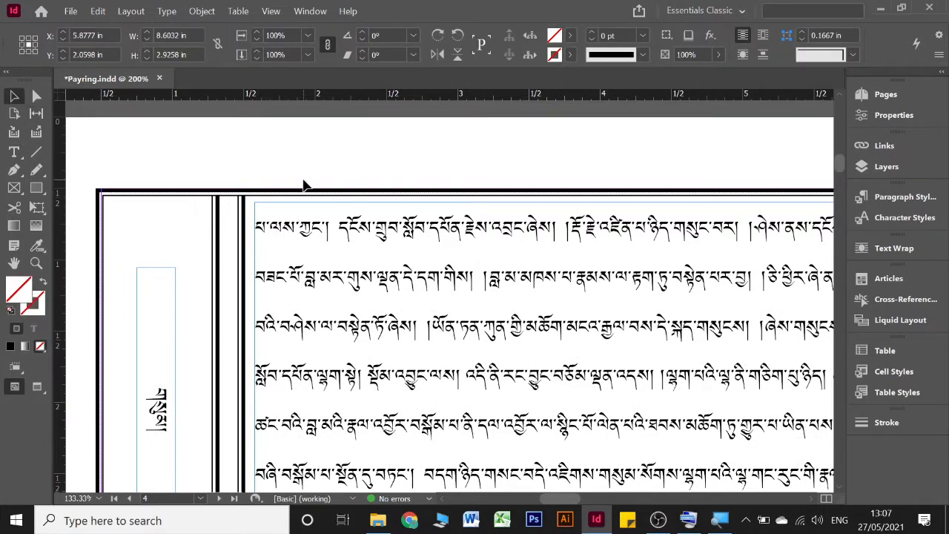
alt+scroll(302, 186, down, 2)
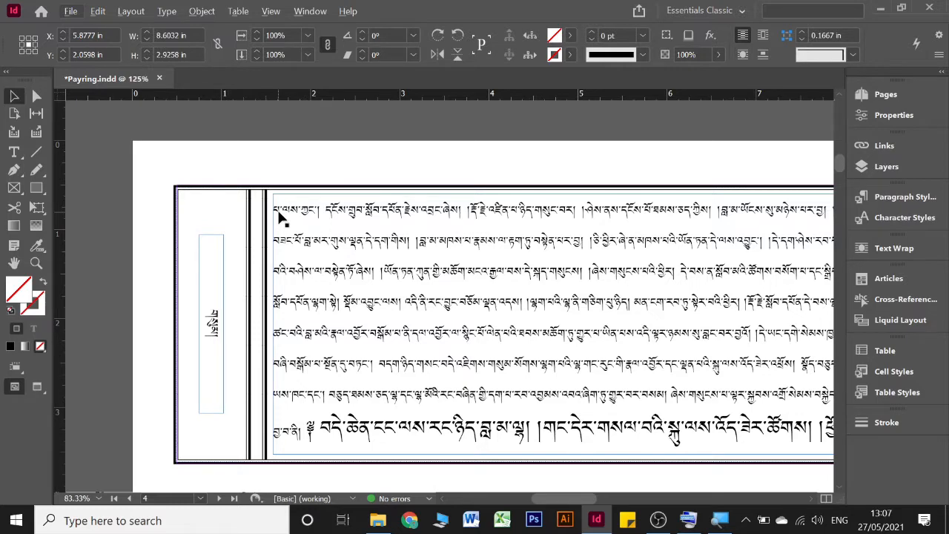
double_click(281, 215)
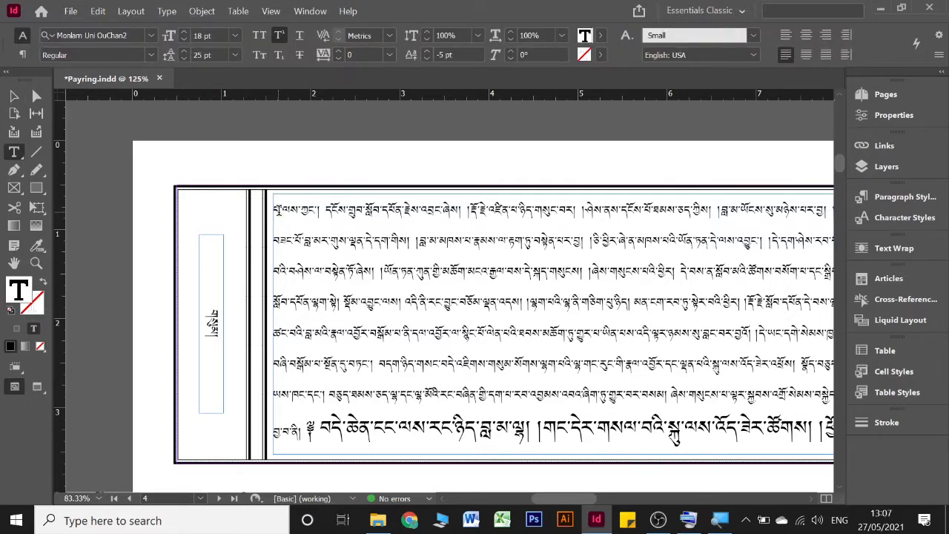
text(༄༅)
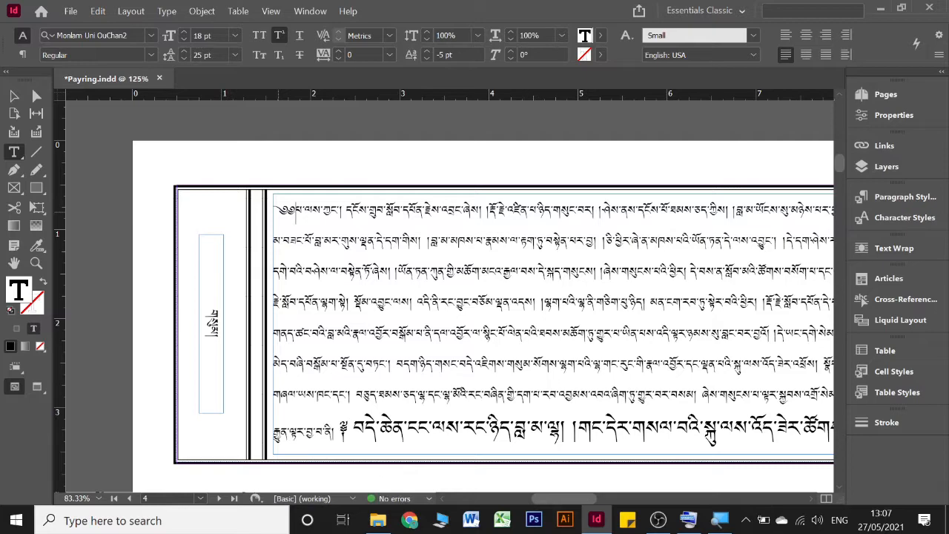
key(ctrl+z)
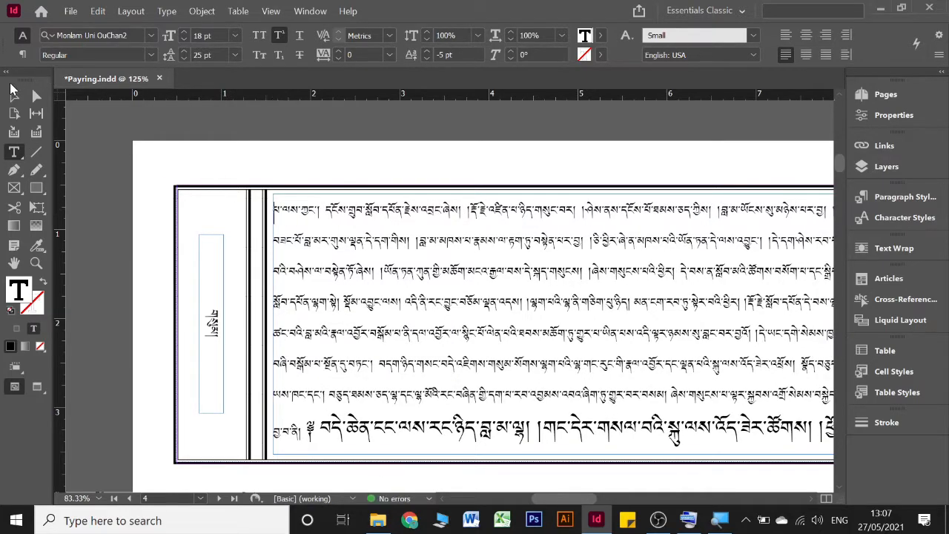
click(14, 96)
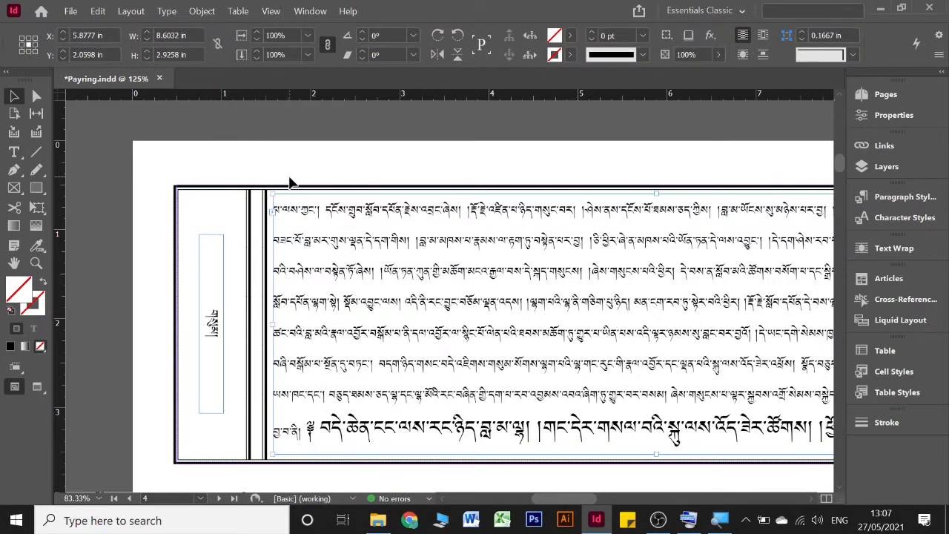
Cut the opening mark ༄༅། ། from the start of the body text on page 2
scroll(342, 215, up, 10)
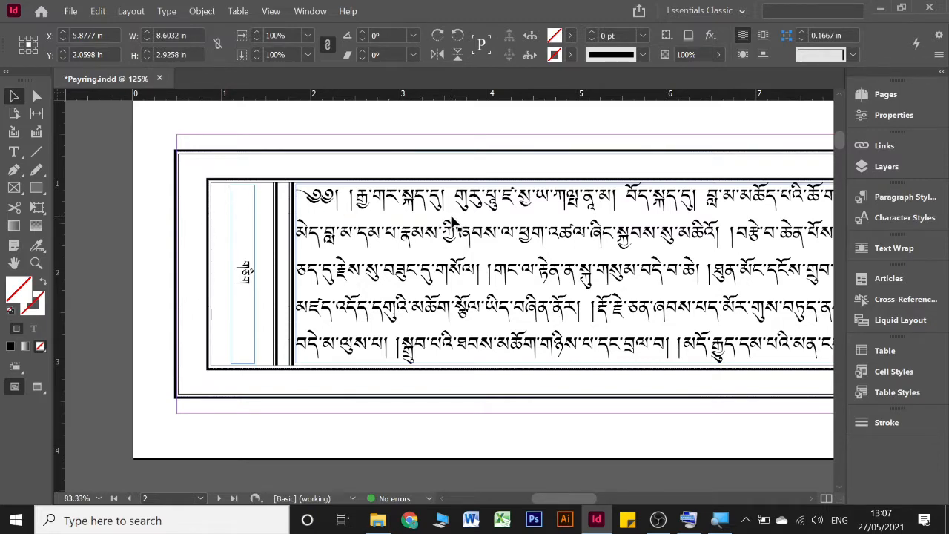
click(354, 199)
double_click(355, 199)
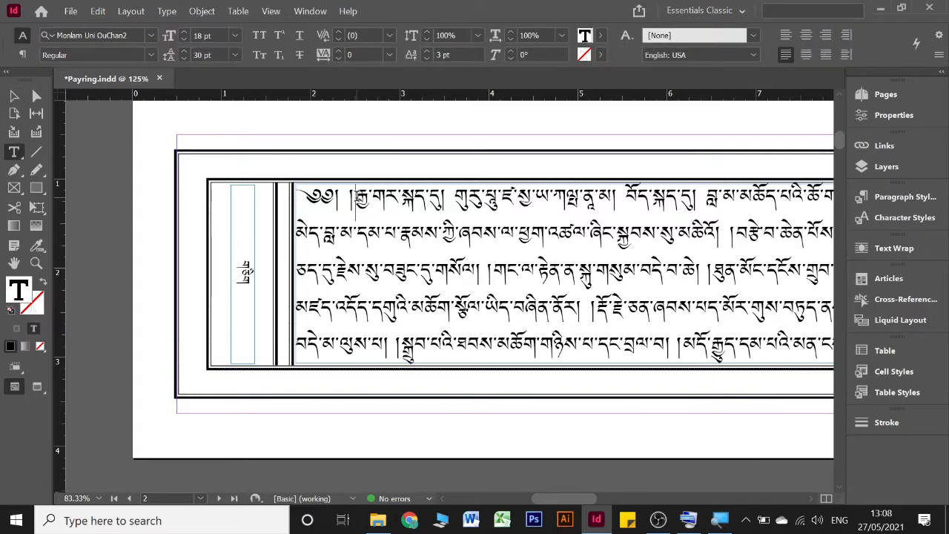
drag(356, 198, 315, 196)
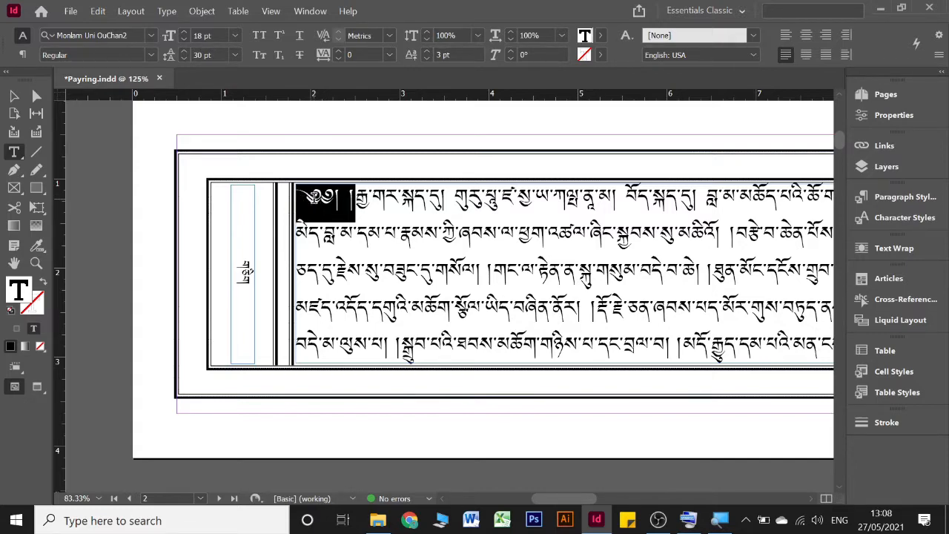
right_click(314, 206)
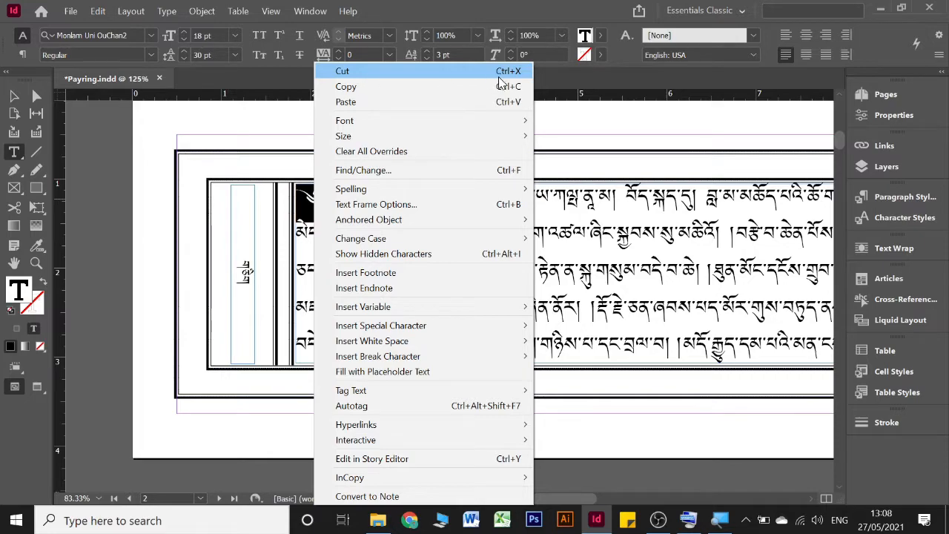
click(415, 71)
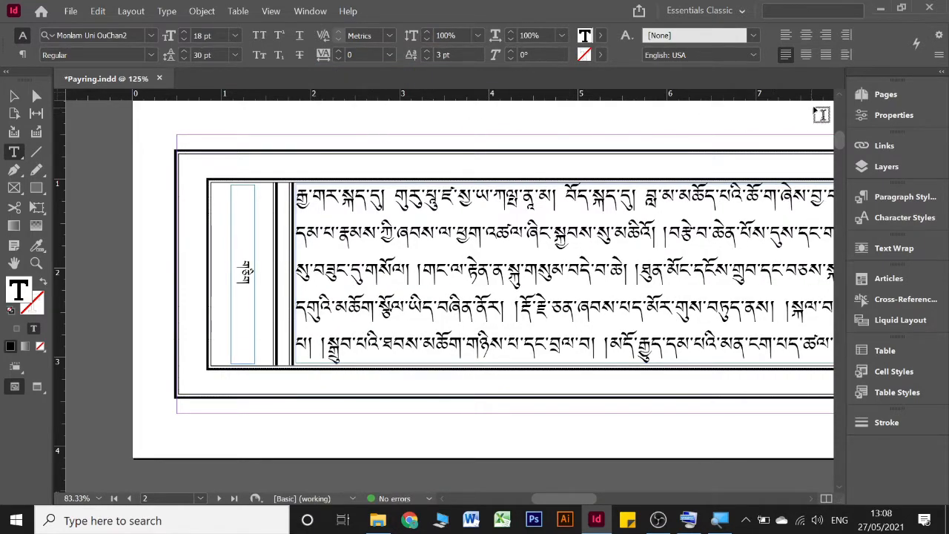
Paste the cut opening mark as its own text frame on the left page of B-Master
click(872, 101)
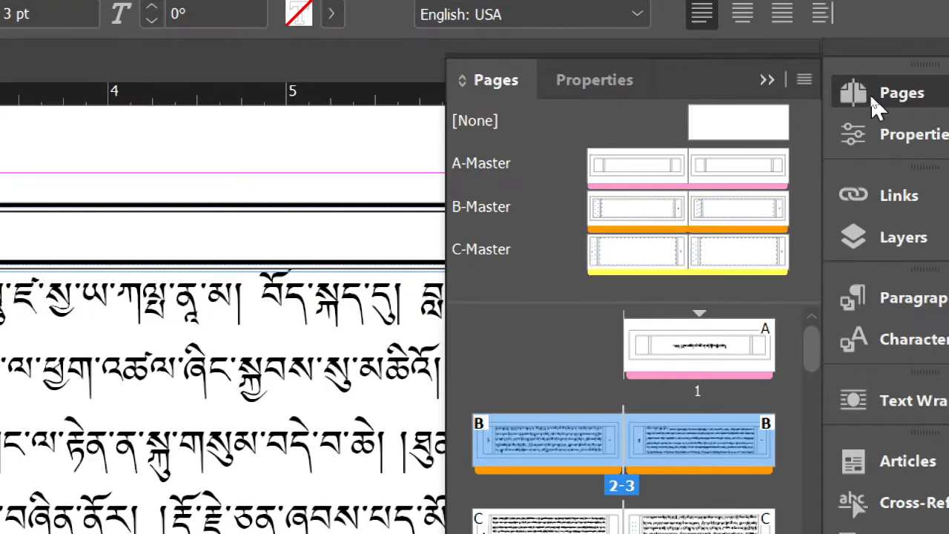
double_click(646, 218)
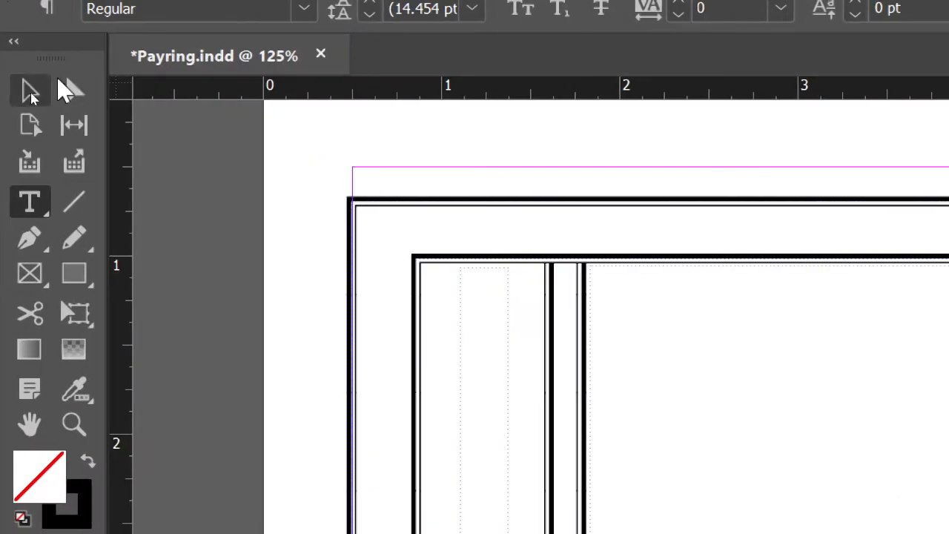
click(28, 93)
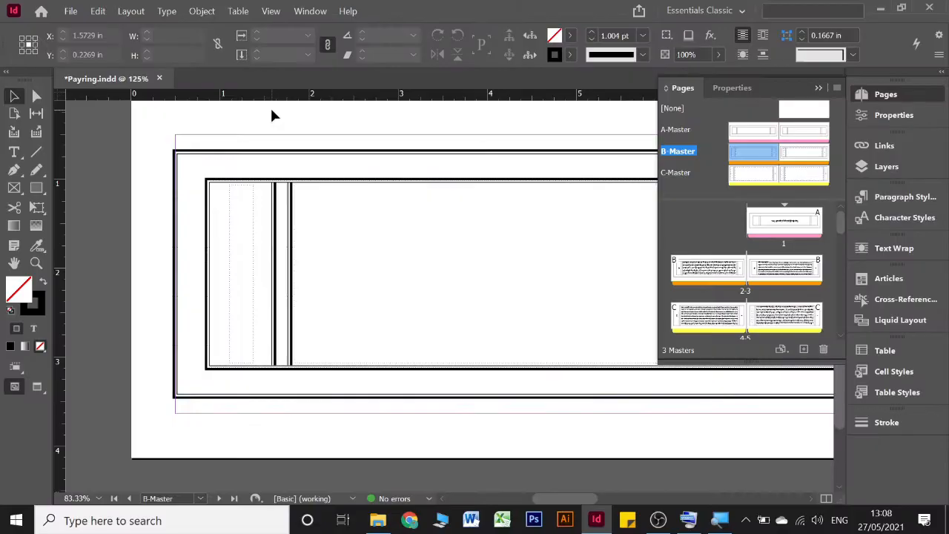
right_click(321, 131)
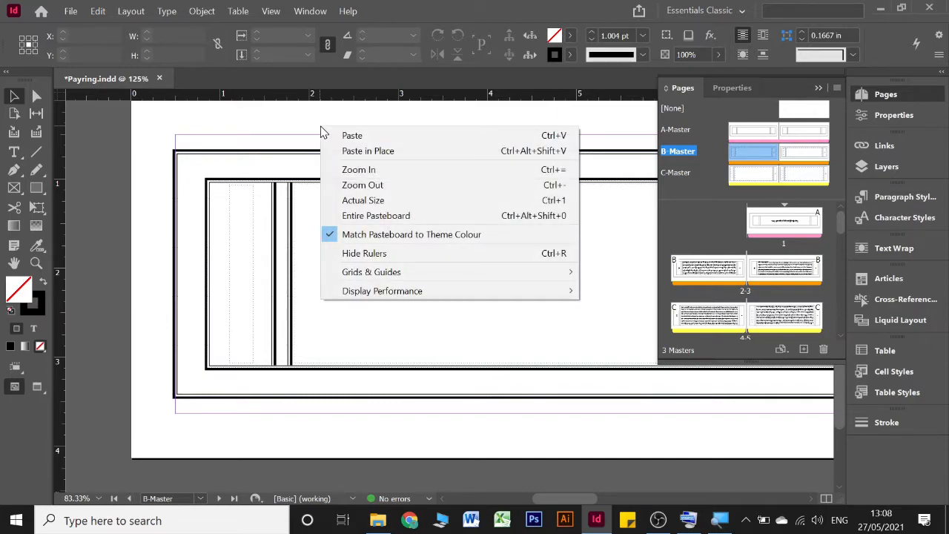
right_click(292, 124)
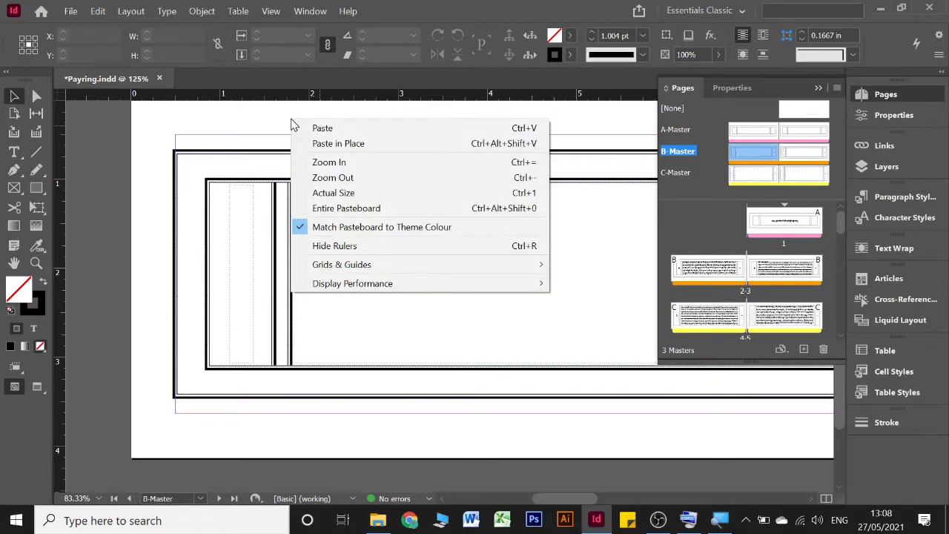
click(336, 129)
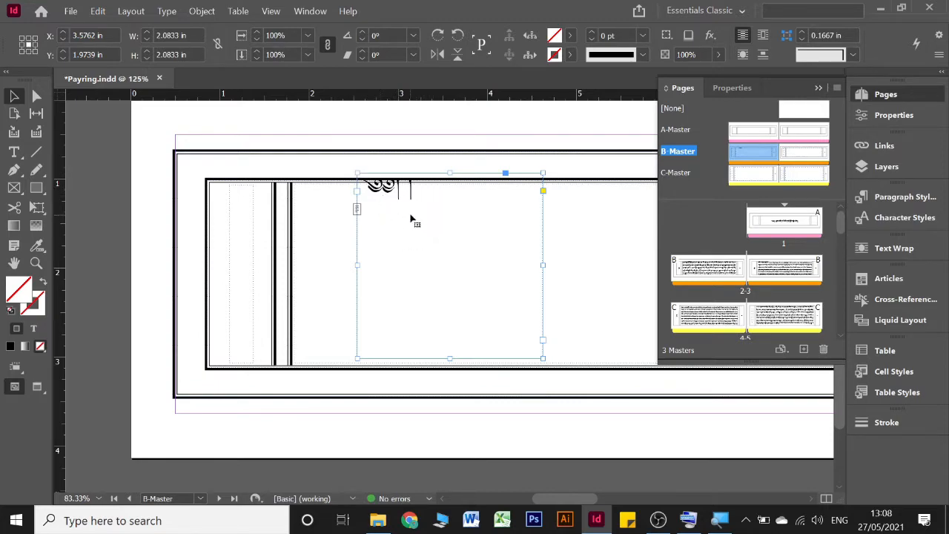
Move the opening mark's frame above the inner border, fit it to its text and widen it to about 0.865 in
click(545, 361)
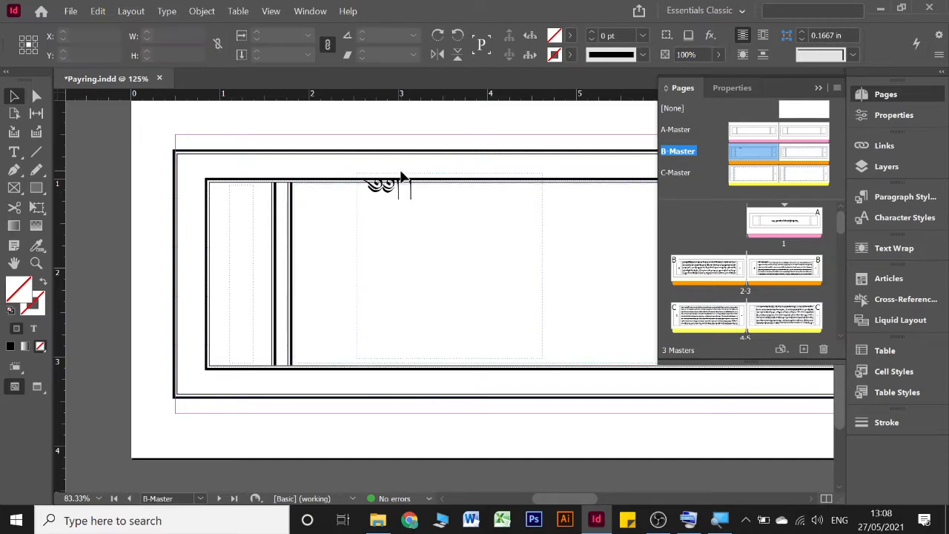
drag(400, 181, 427, 152)
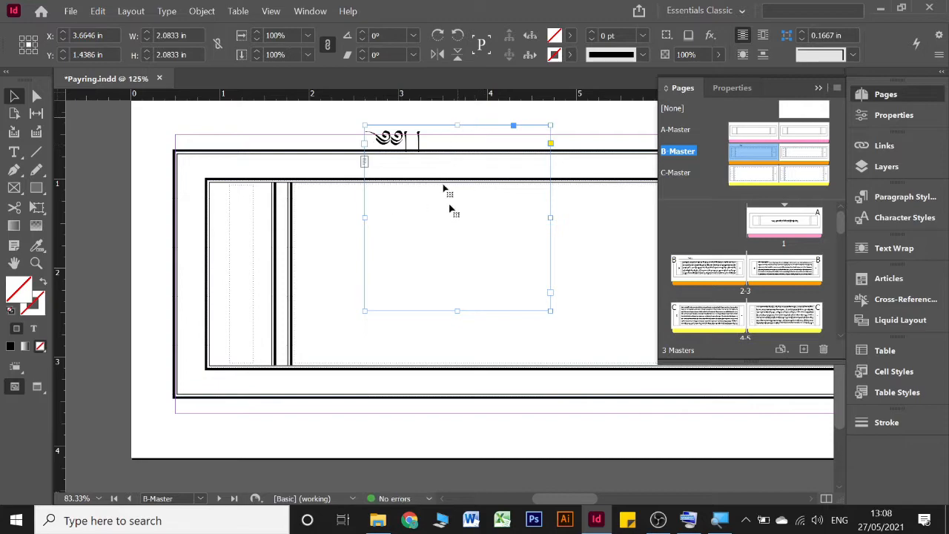
double_click(550, 312)
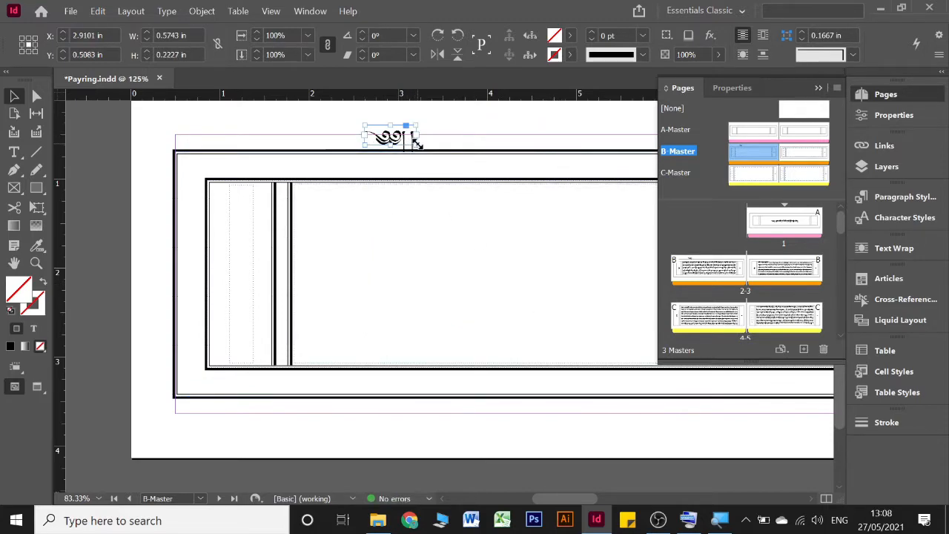
scroll(417, 143, up, 4)
scroll(408, 141, up, 1)
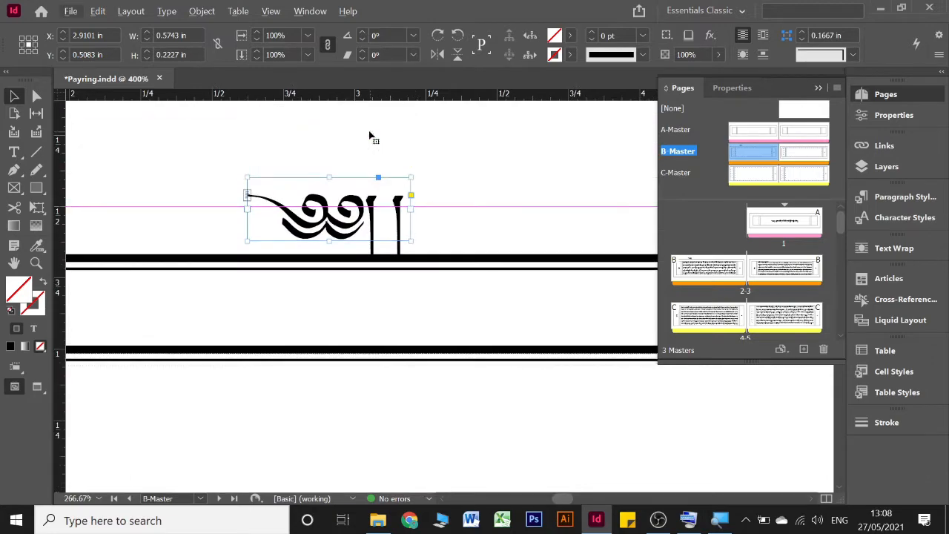
drag(412, 210, 494, 216)
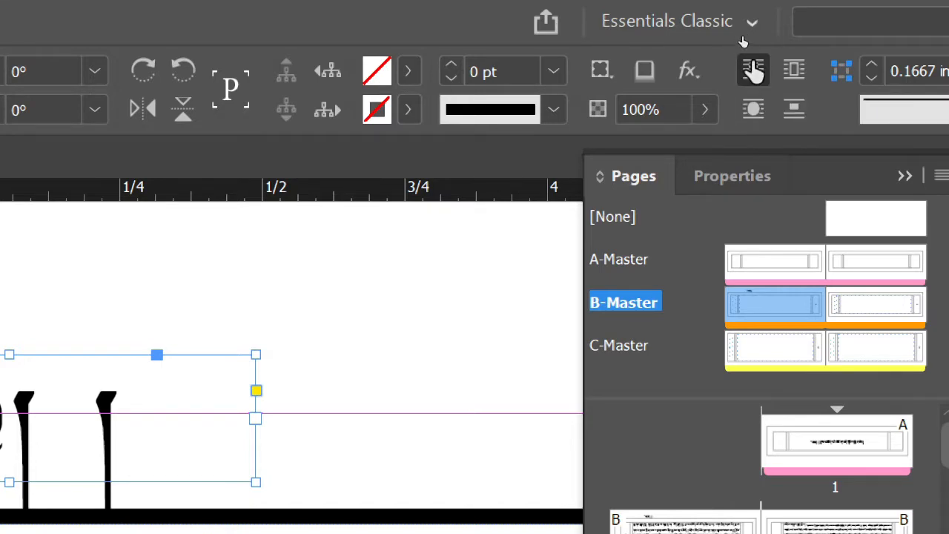
Apply wrap around object shape to the opening mark's frame and place it in the upper-left corner of the left page's body text frame
click(752, 119)
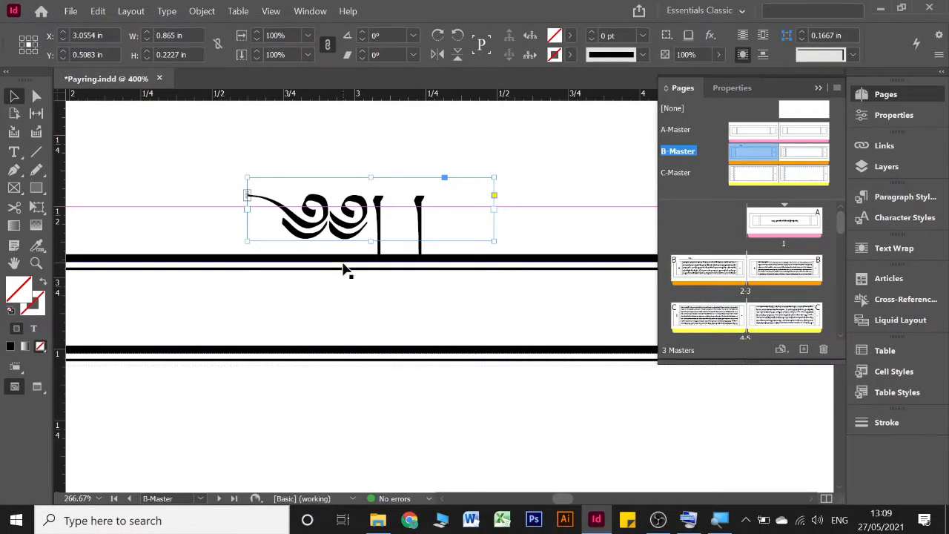
scroll(345, 269, down, 5)
scroll(344, 269, left, 6)
scroll(350, 269, up, 3)
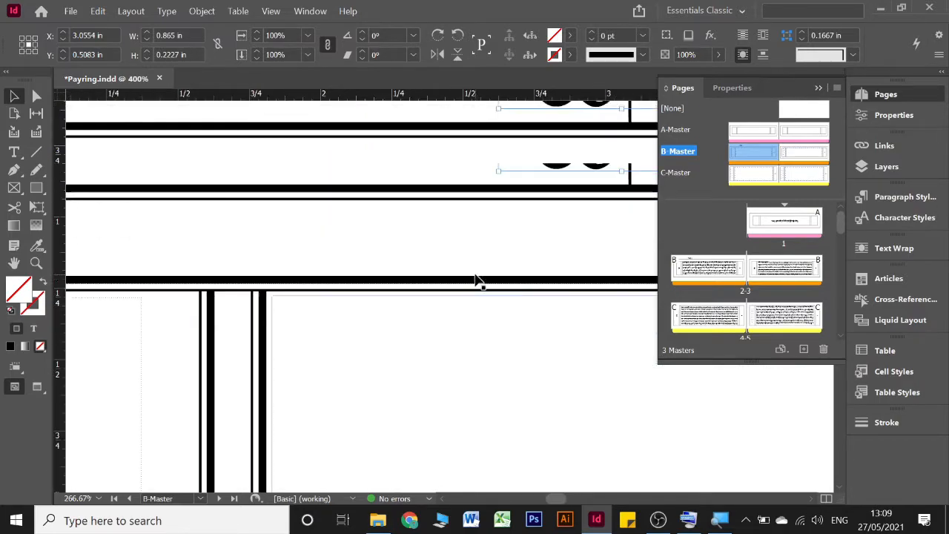
drag(575, 152, 352, 335)
drag(352, 334, 352, 342)
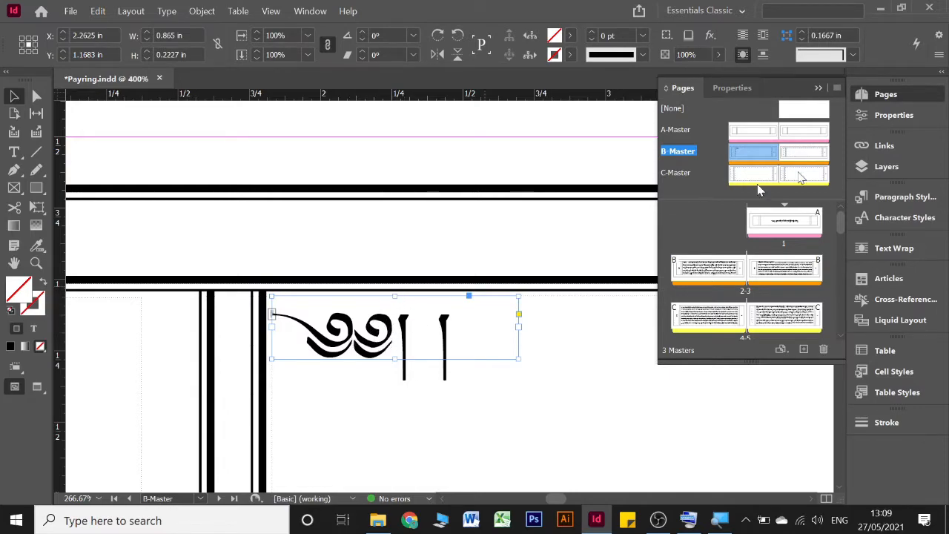
On the right page of B-Master, shift the body text frame so its left edge clears the vertical border lines and it fits inside the inner border
double_click(818, 156)
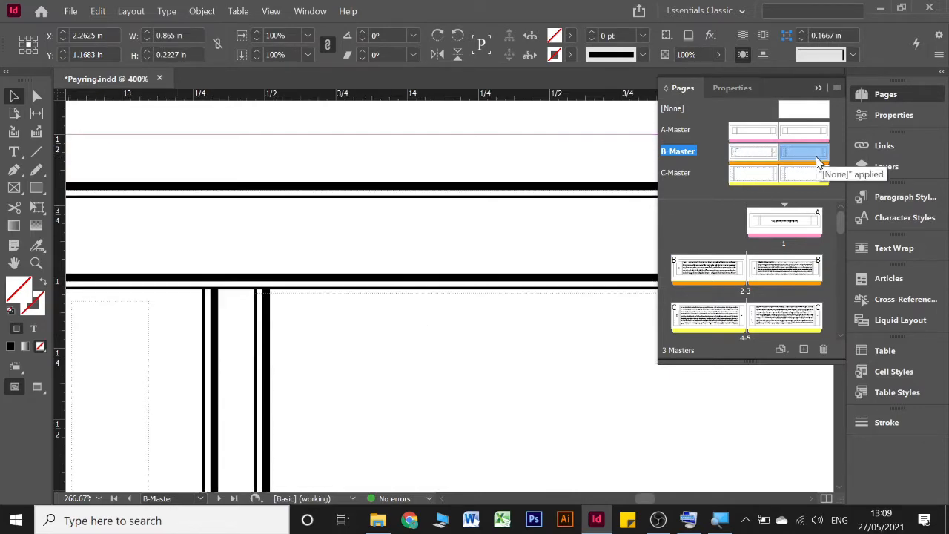
click(362, 317)
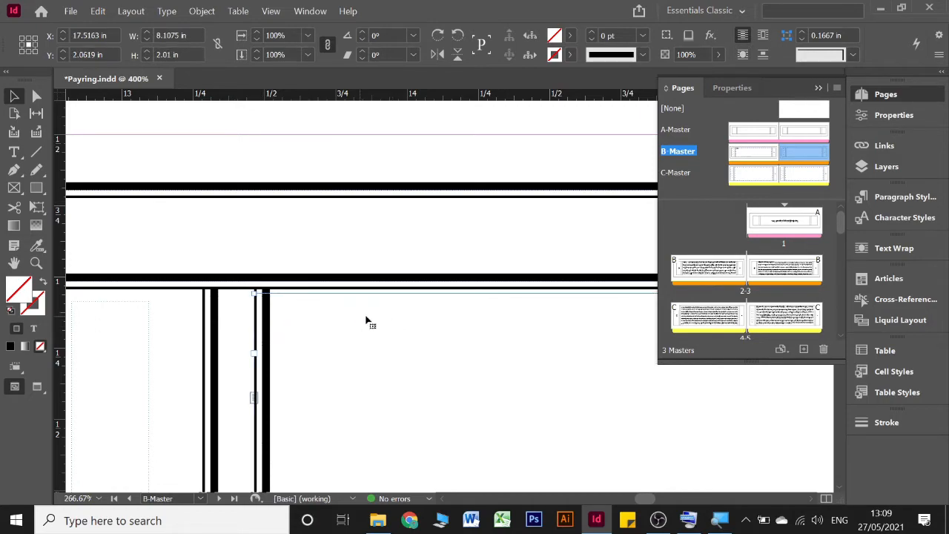
scroll(368, 321, down, 3)
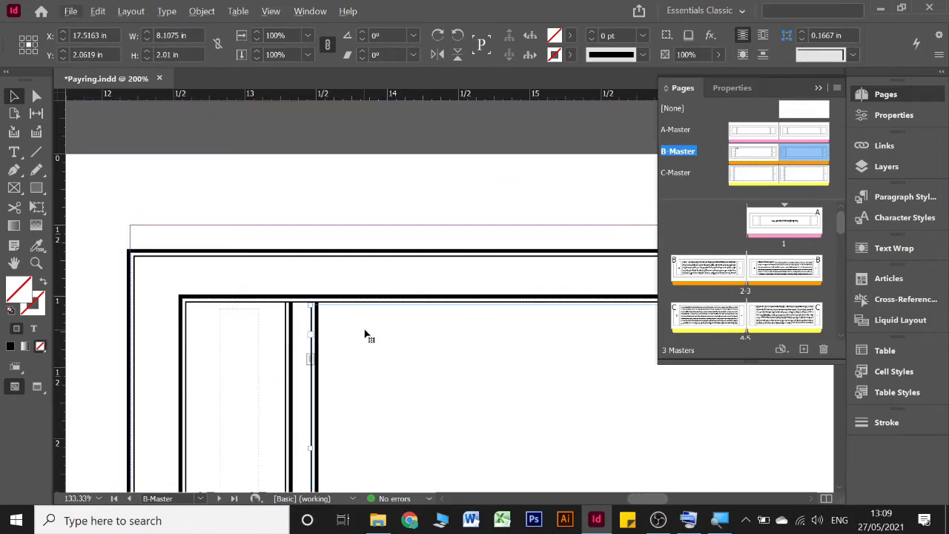
scroll(364, 336, down, 2)
scroll(364, 335, right, 10)
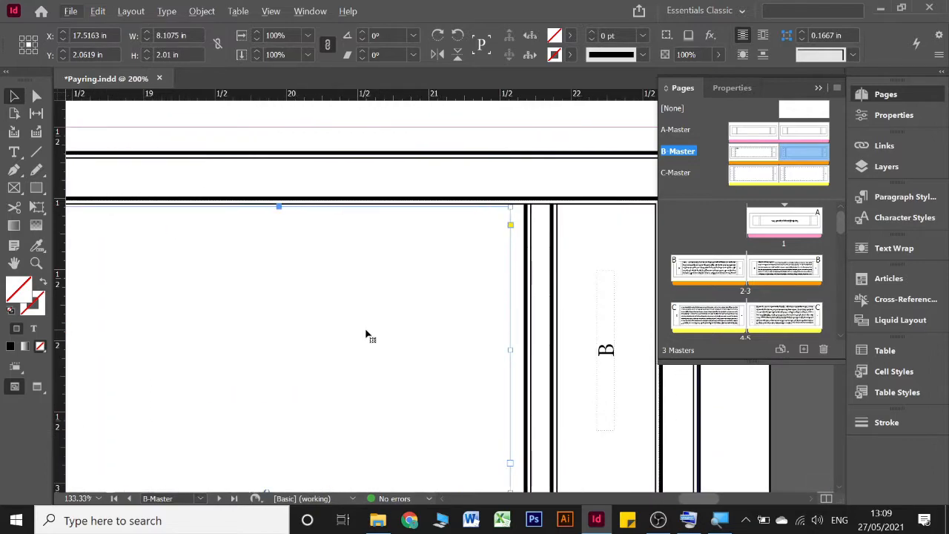
scroll(364, 335, left, 10)
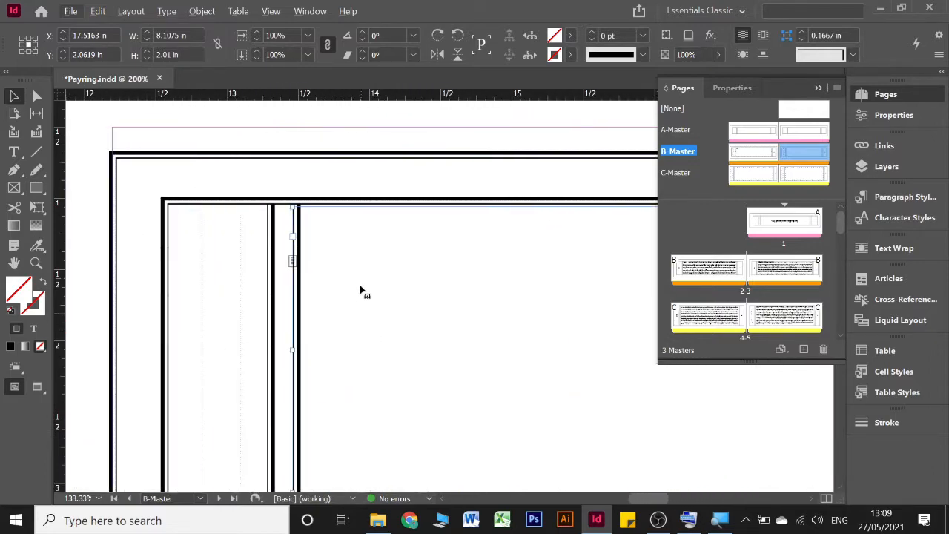
drag(363, 263, 376, 265)
scroll(377, 265, down, 3)
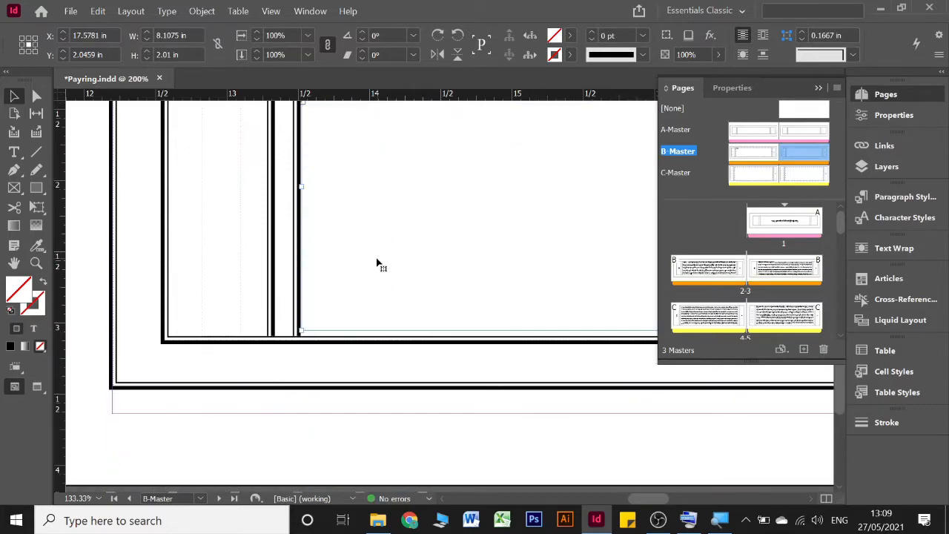
key(Down)
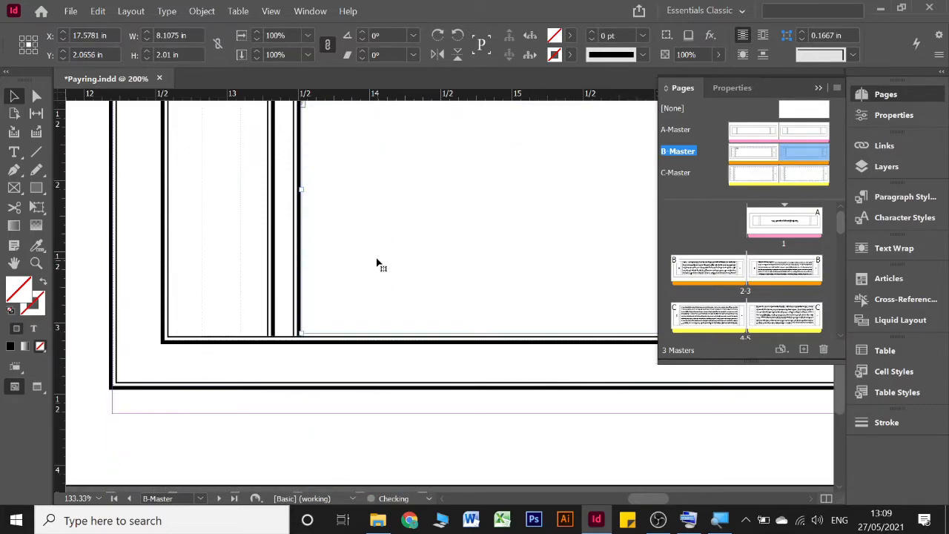
scroll(376, 264, up, 4)
Paste the opening mark's frame on the right page of B-Master and align it to the body text frame's upper-left corner, at Y 1.1623 in
click(390, 180)
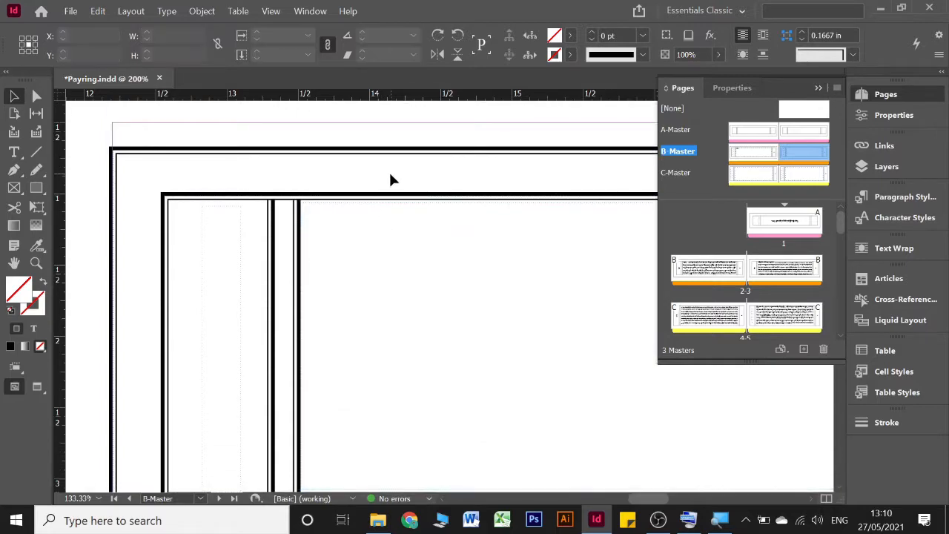
key(ctrl+v)
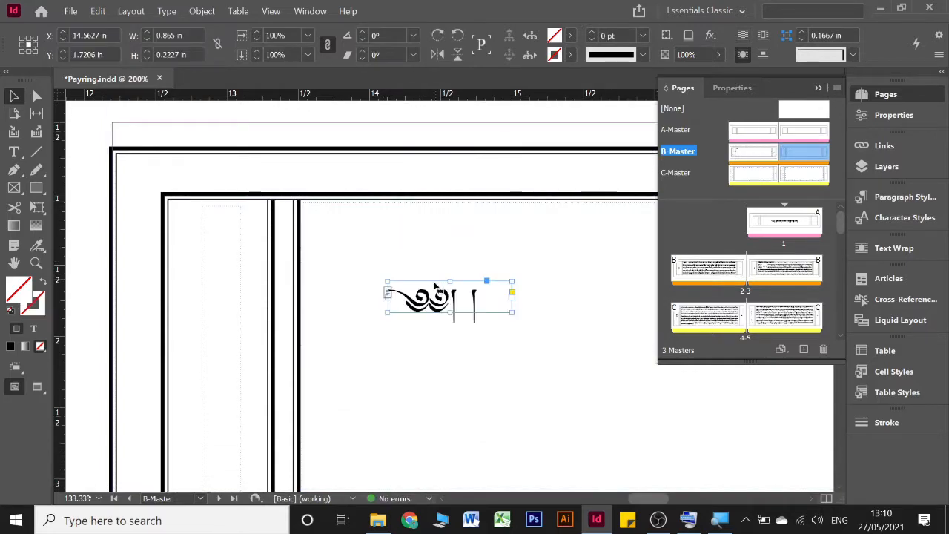
drag(434, 300, 345, 226)
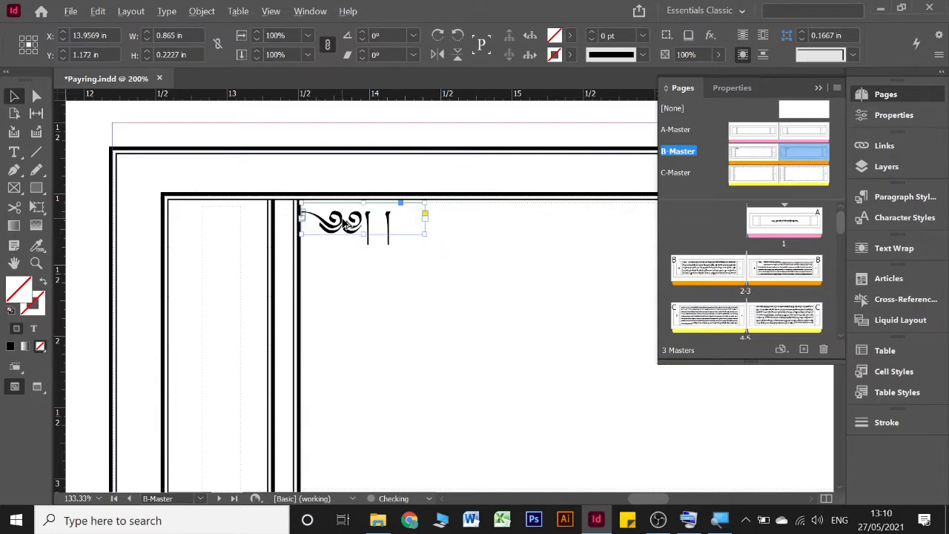
scroll(344, 223, up, 4)
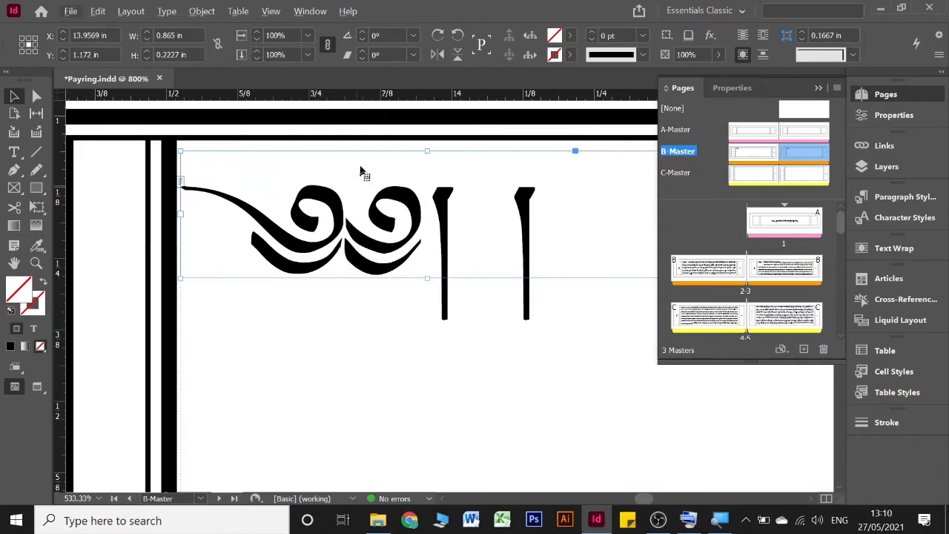
drag(354, 183, 355, 178)
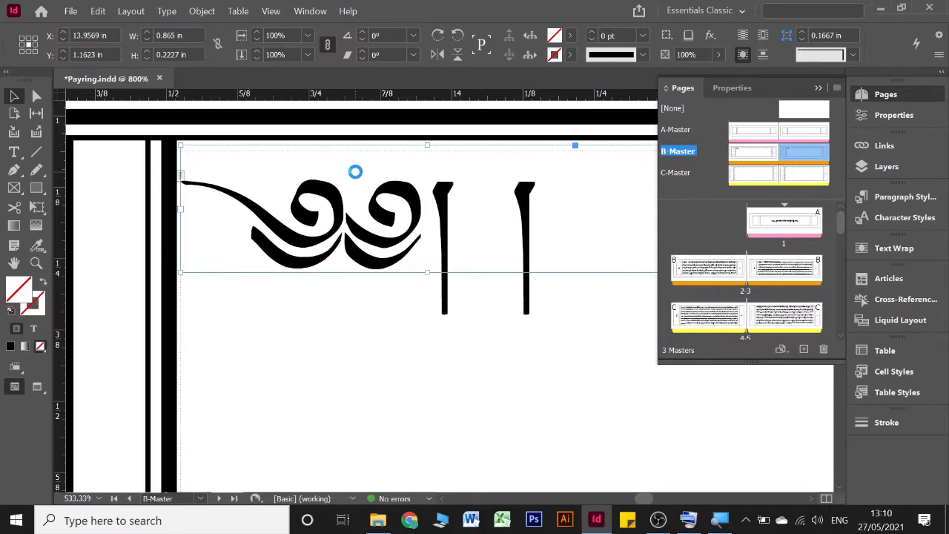
key(Down)
key(Down)
key(Up)
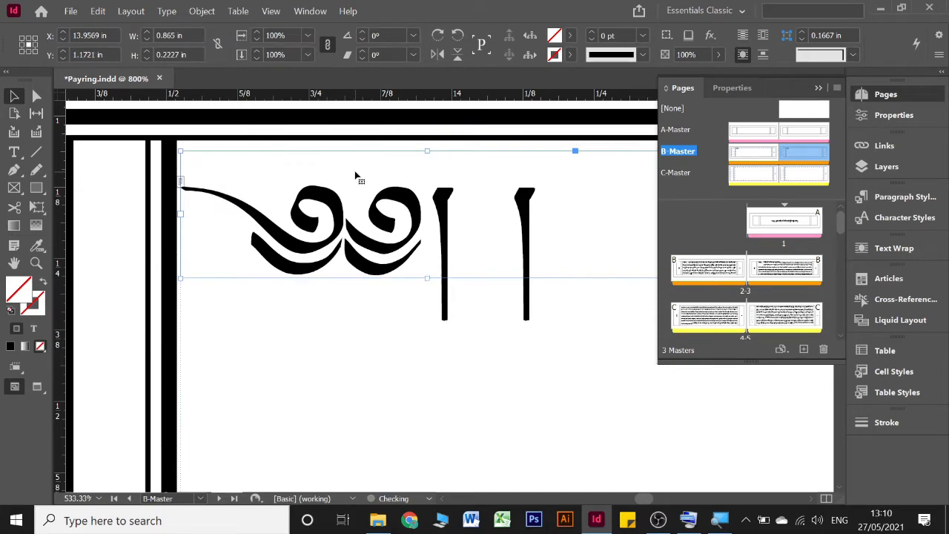
key(Up)
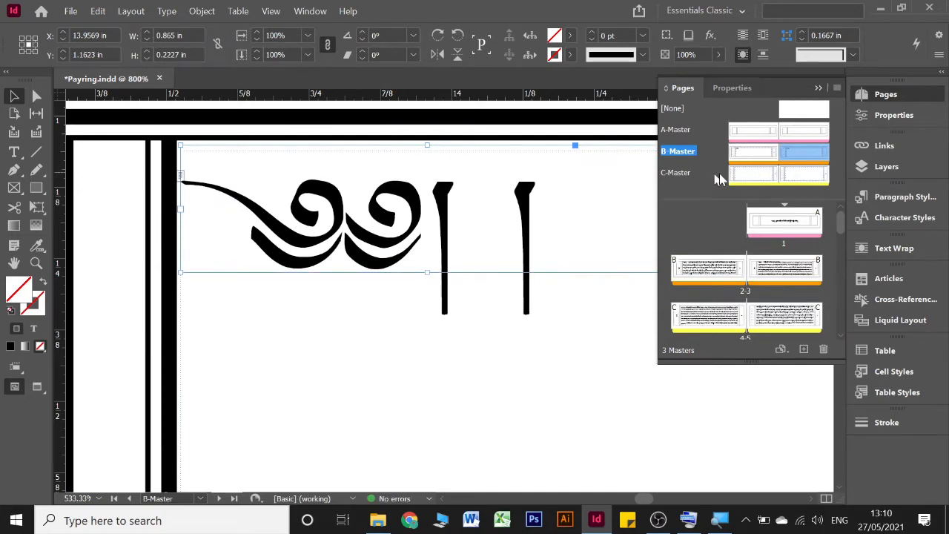
Paste the opening mark's frame on the left page of C-Master and align it to the body text frame's upper-left corner, at Y 0.7083 in
double_click(756, 182)
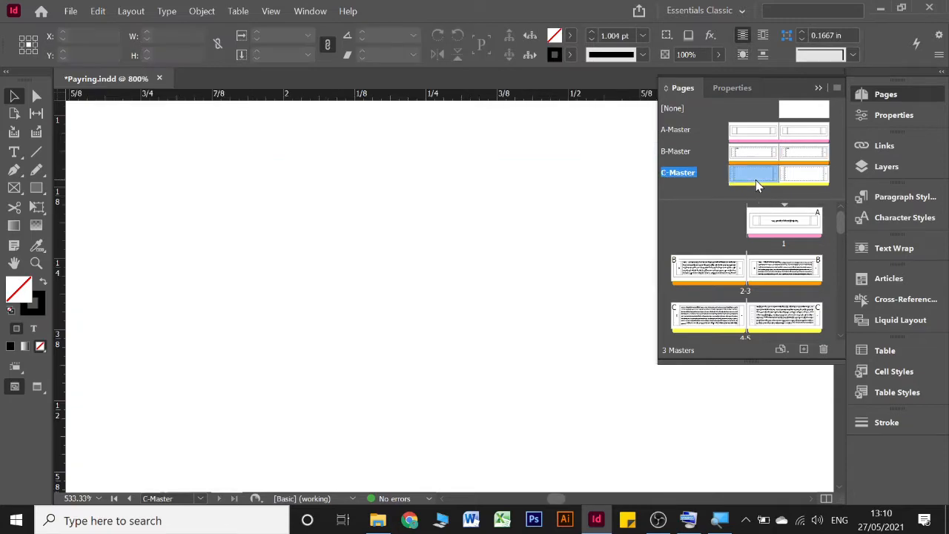
scroll(586, 209, down, 2)
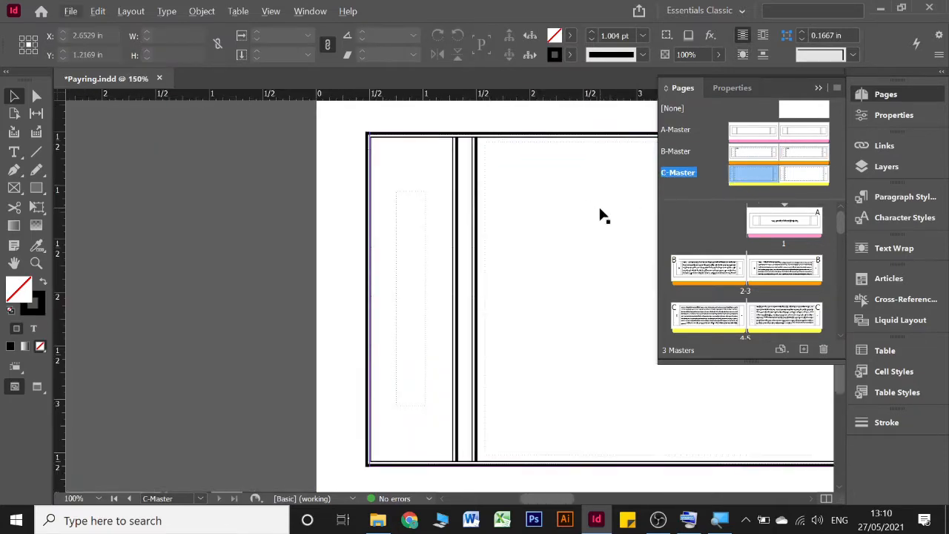
scroll(586, 209, right, 3)
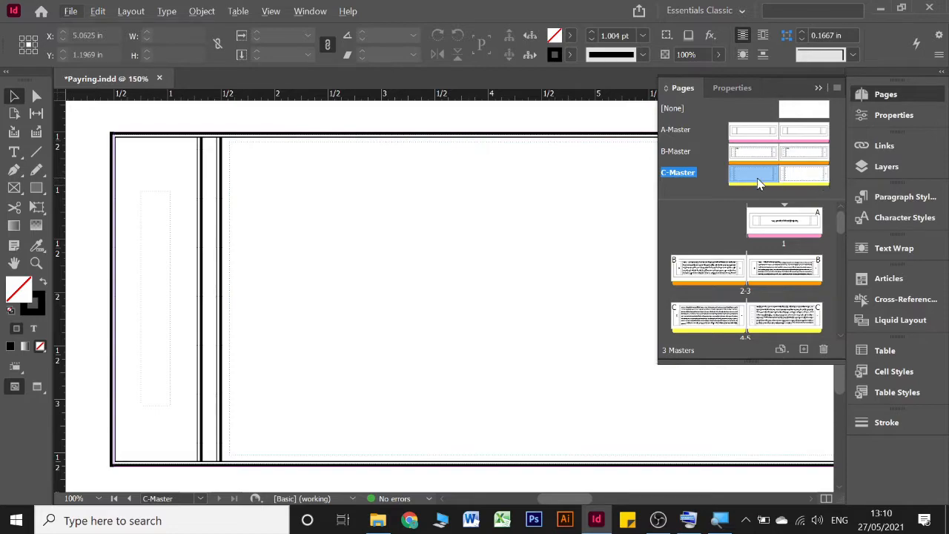
key(ctrl+0)
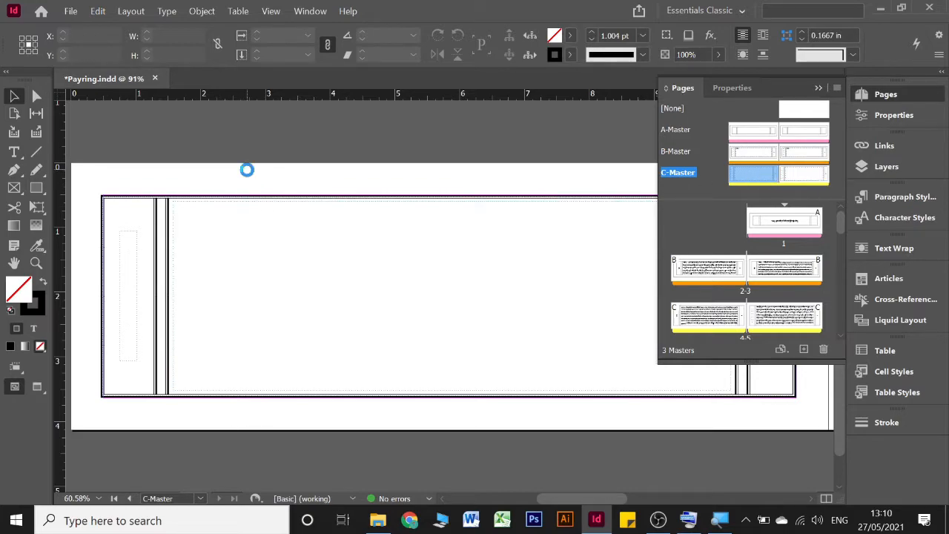
key(ctrl+v)
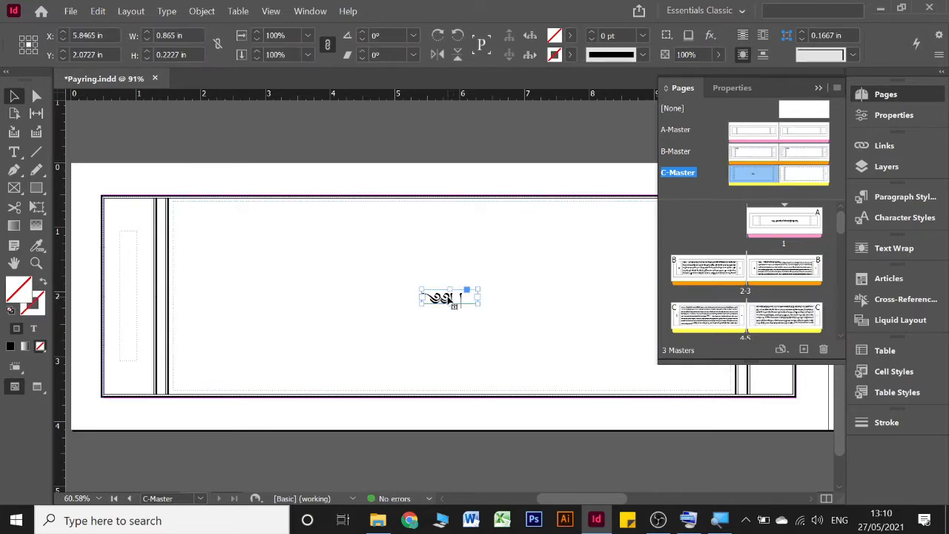
drag(450, 298, 197, 214)
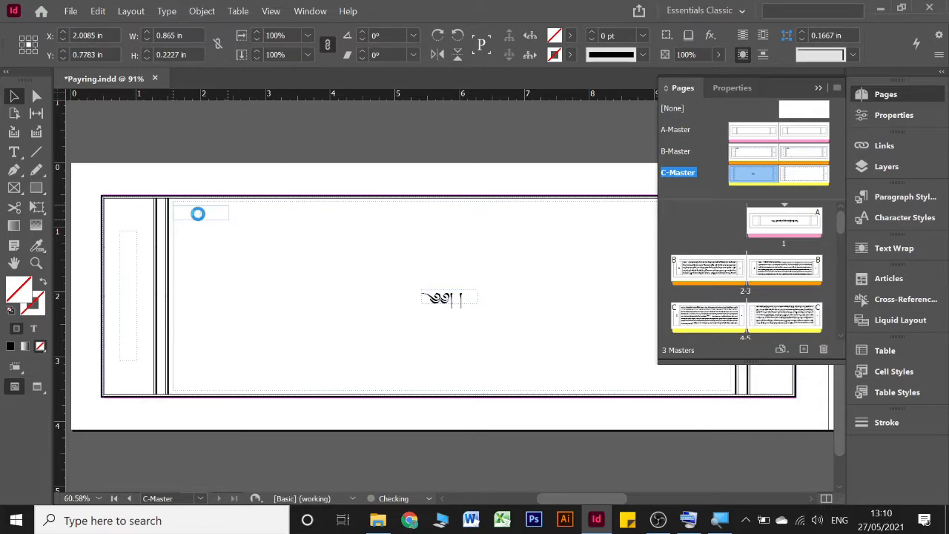
scroll(198, 213, up, 6)
scroll(200, 217, left, 2)
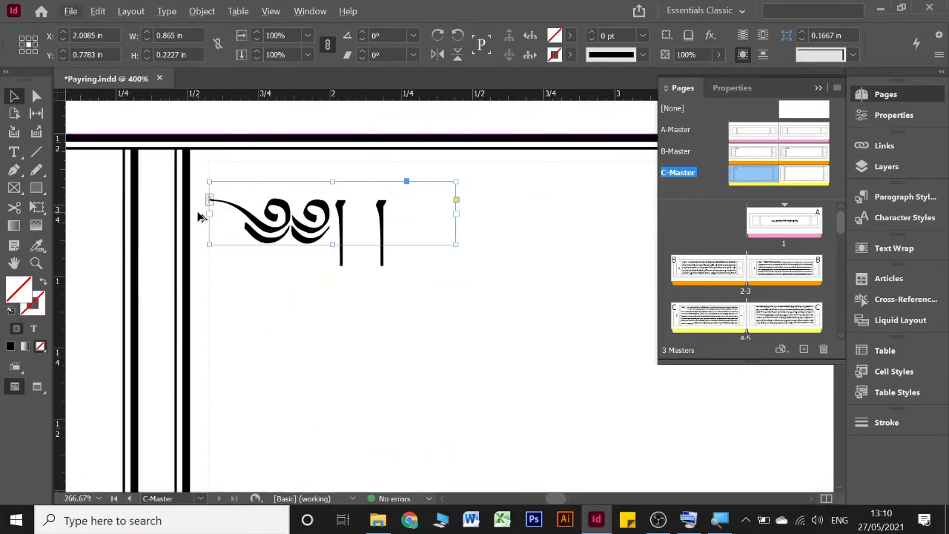
scroll(198, 216, up, 2)
drag(276, 201, 275, 157)
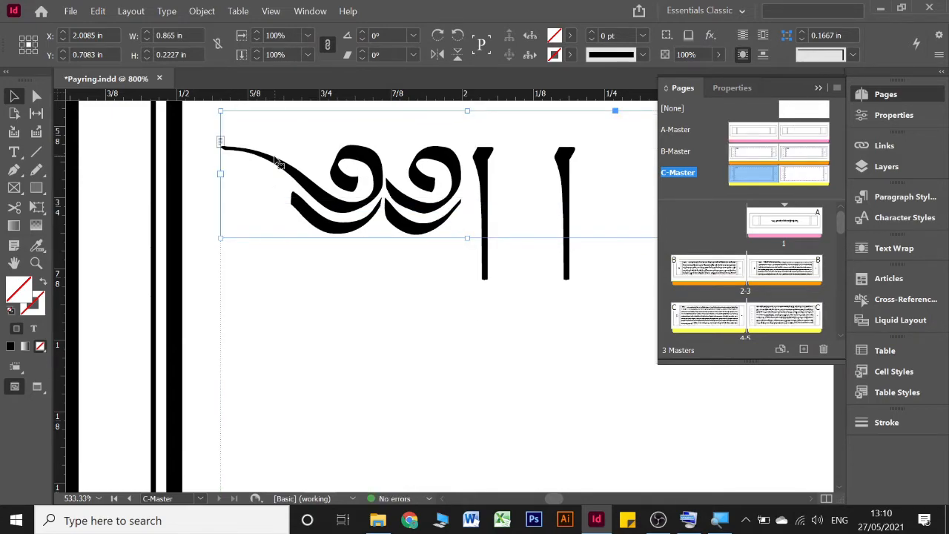
Examine the opening mark and the text wrapping around it at the start of pages 2, 3 and 4
double_click(729, 276)
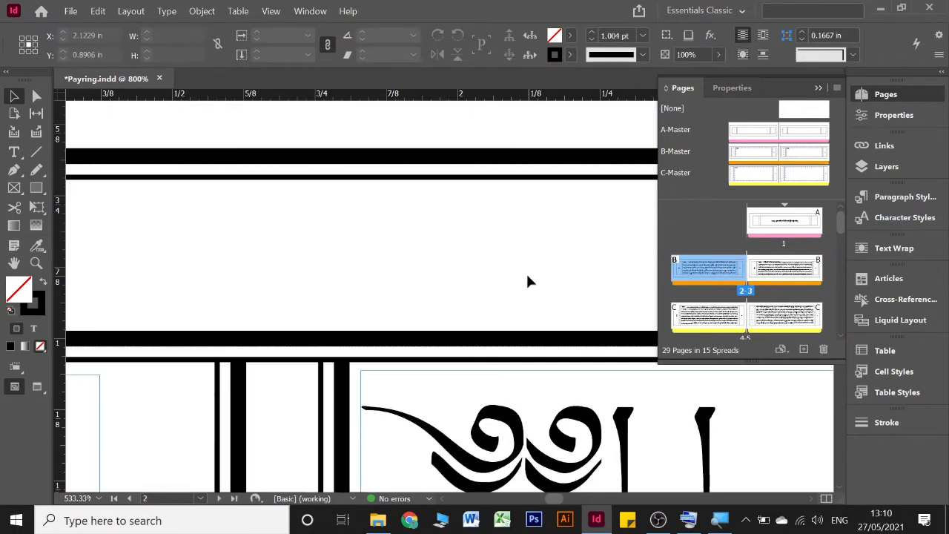
scroll(526, 279, down, 5)
scroll(556, 292, right, 10)
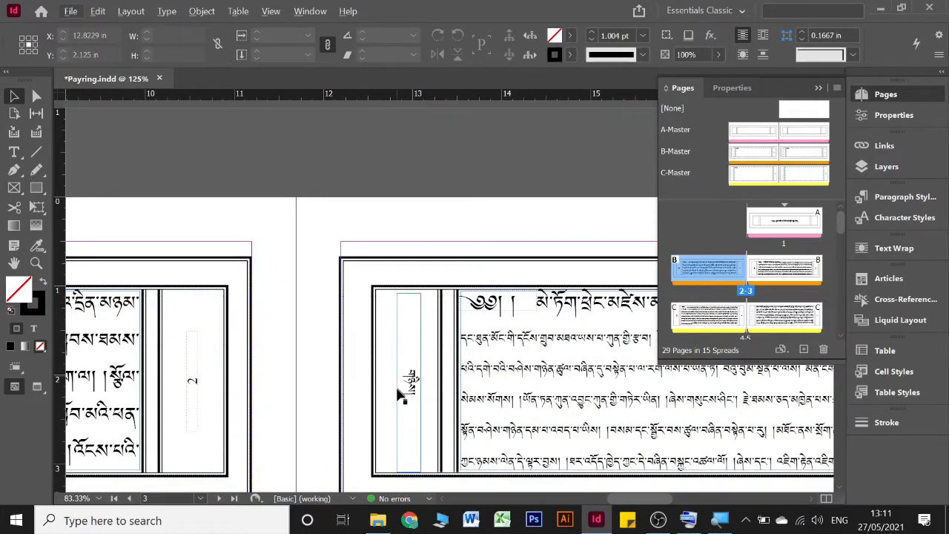
scroll(420, 372, down, 5)
scroll(419, 373, up, 5)
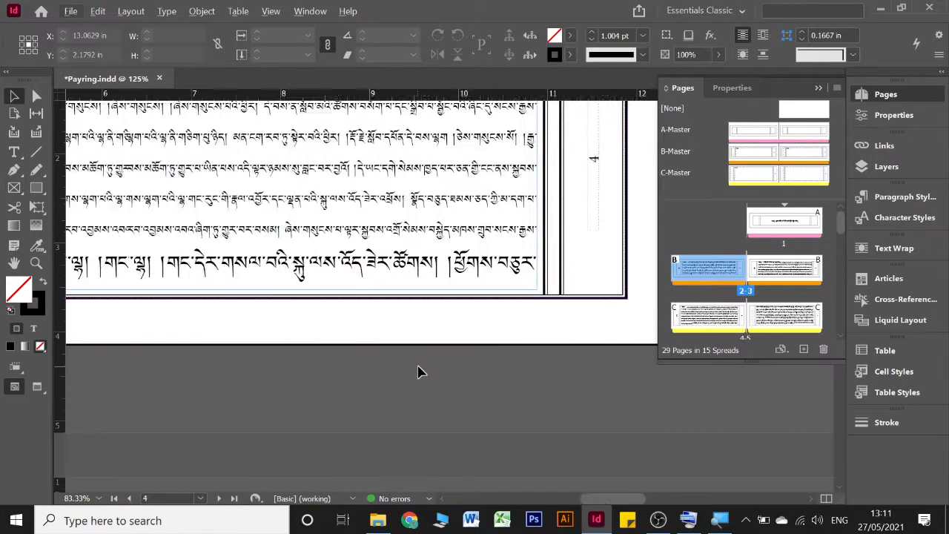
scroll(420, 372, left, 10)
scroll(419, 373, up, 3)
scroll(364, 254, down, 2)
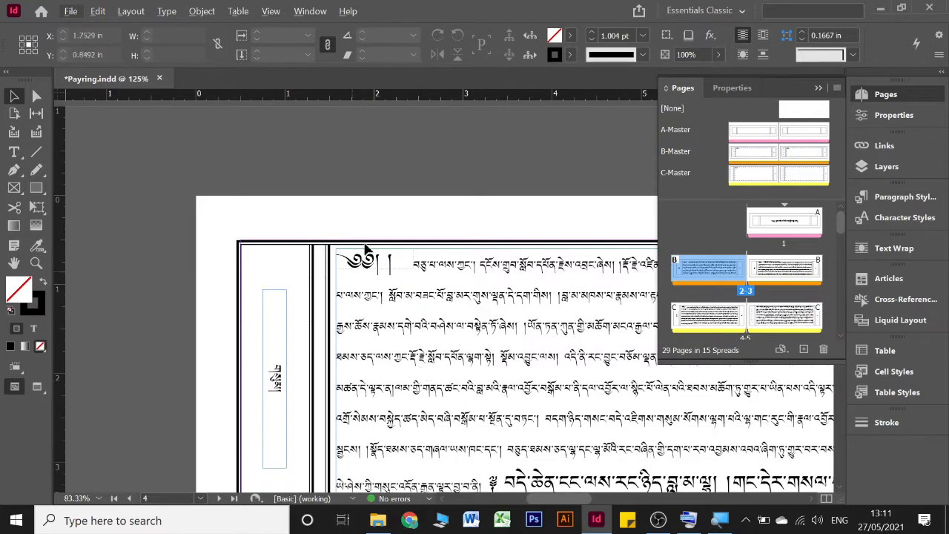
Check the opening mark at the start of the left-hand pages through page 16, returning to page 2
scroll(393, 285, down, 6)
scroll(404, 300, down, 15)
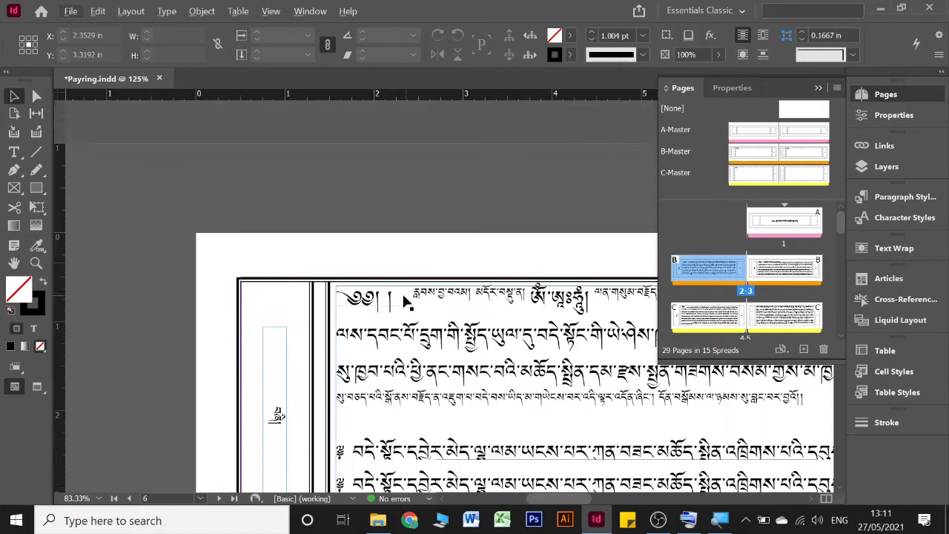
scroll(404, 300, down, 8)
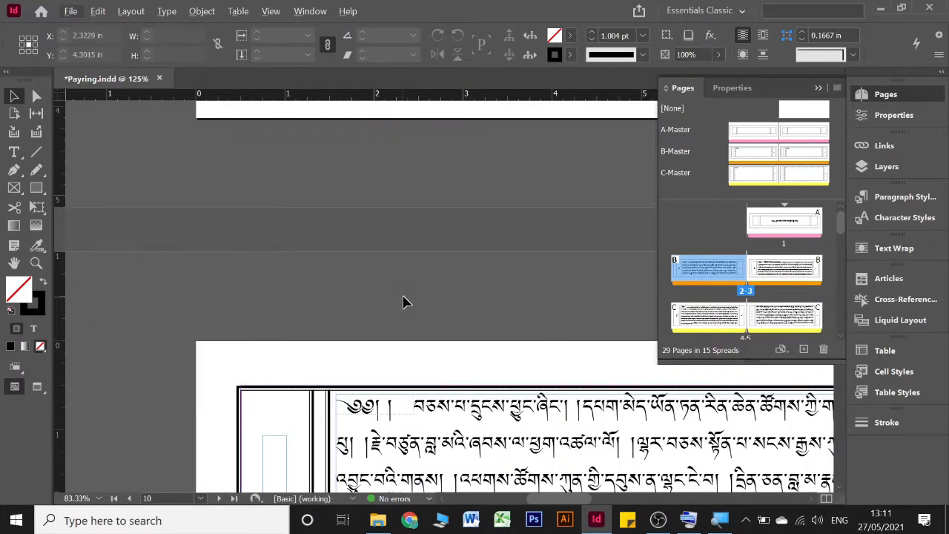
scroll(541, 255, down, 8)
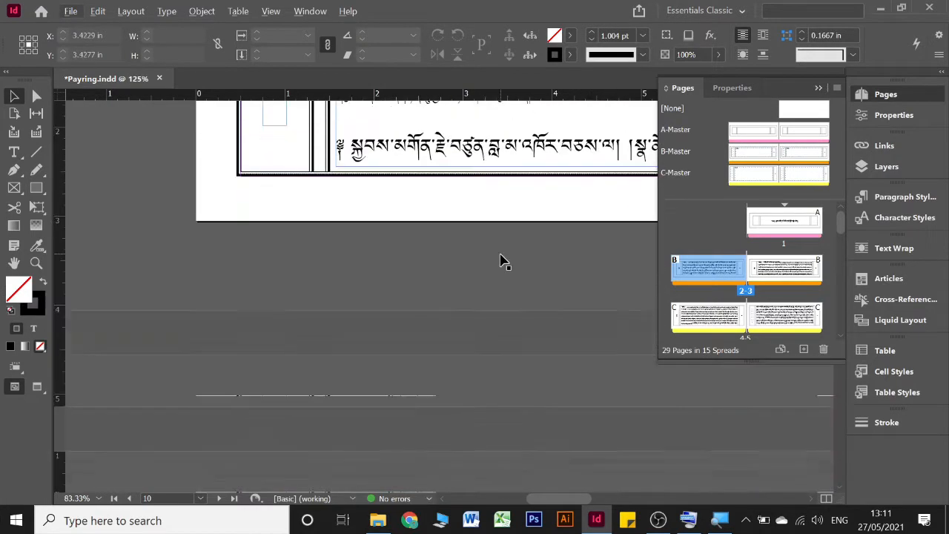
scroll(502, 259, down, 8)
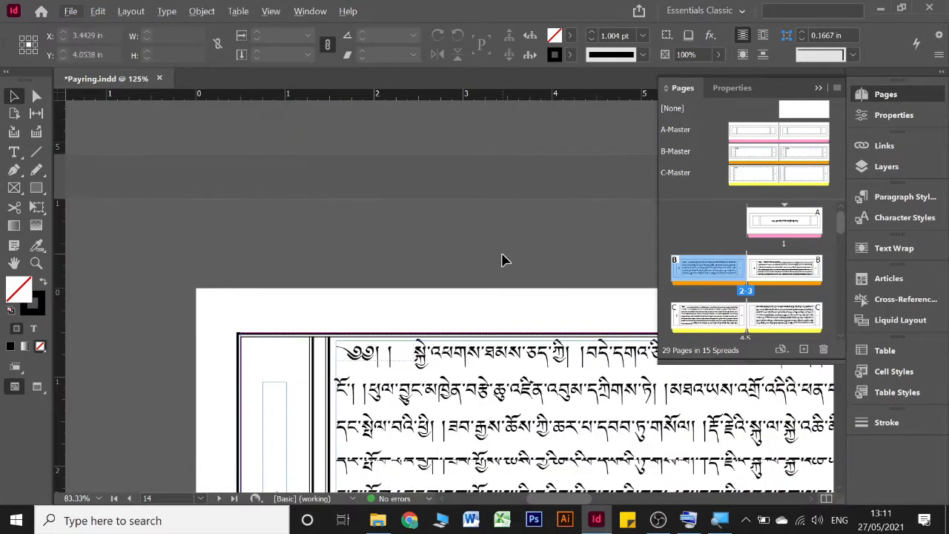
scroll(502, 259, down, 12)
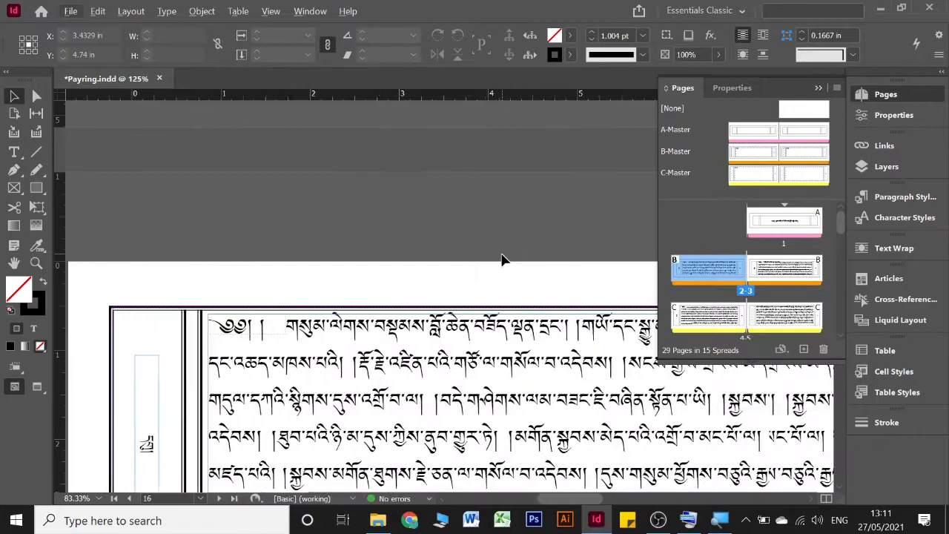
scroll(501, 259, up, 10)
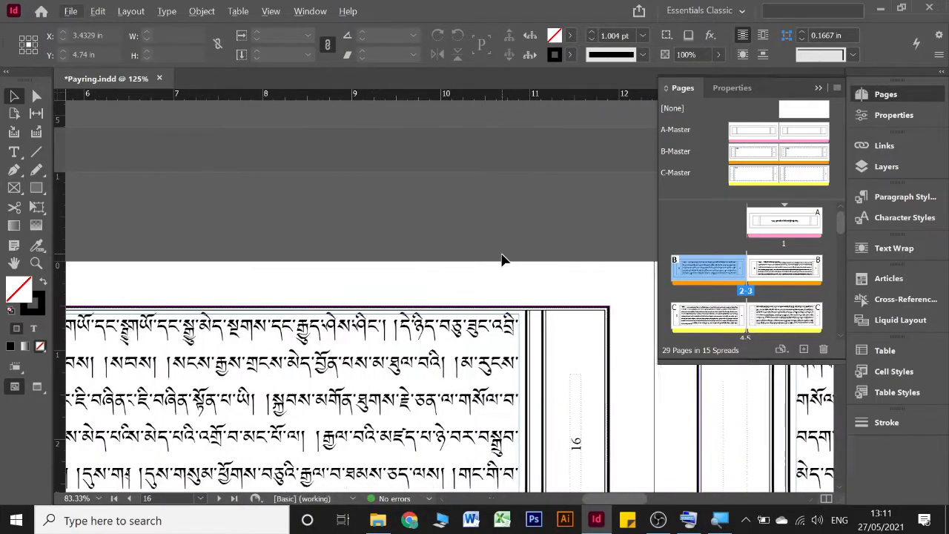
scroll(502, 259, up, 15)
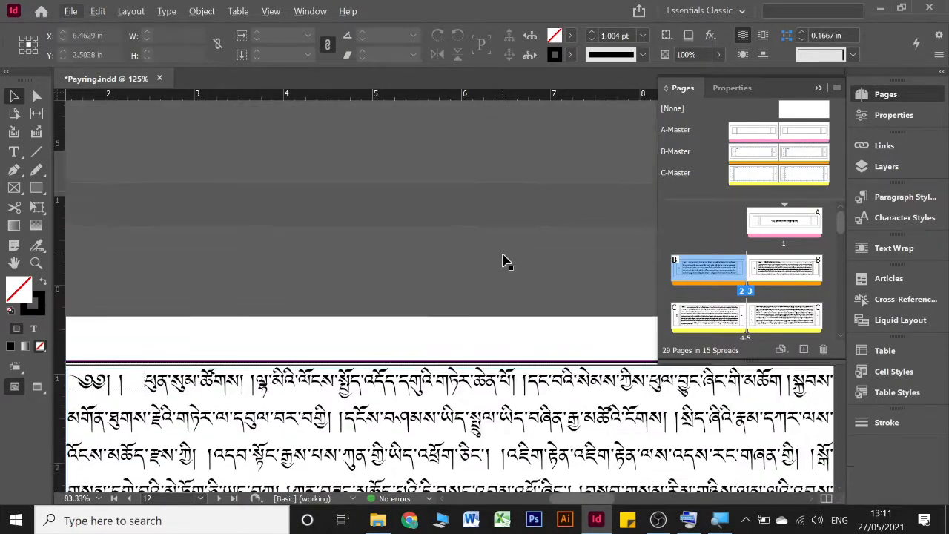
scroll(502, 259, up, 8)
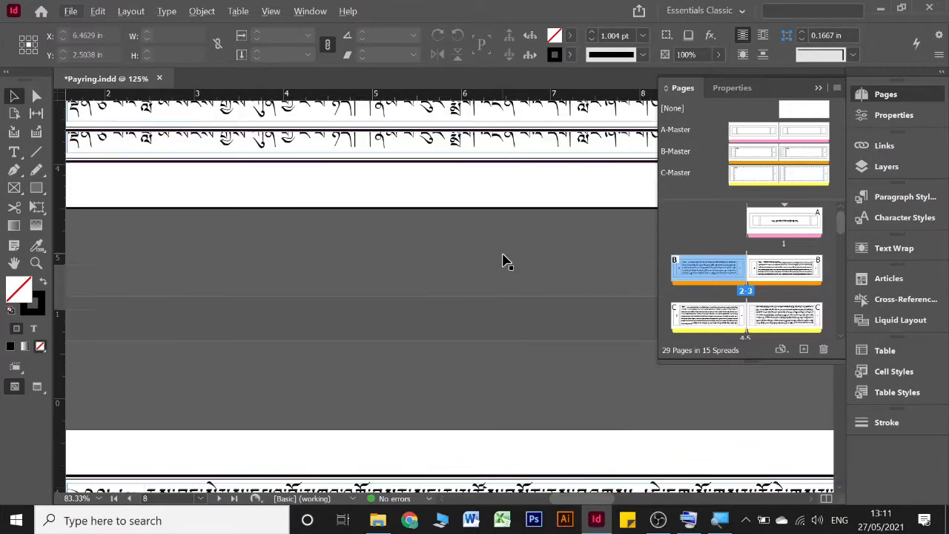
scroll(504, 257, up, 15)
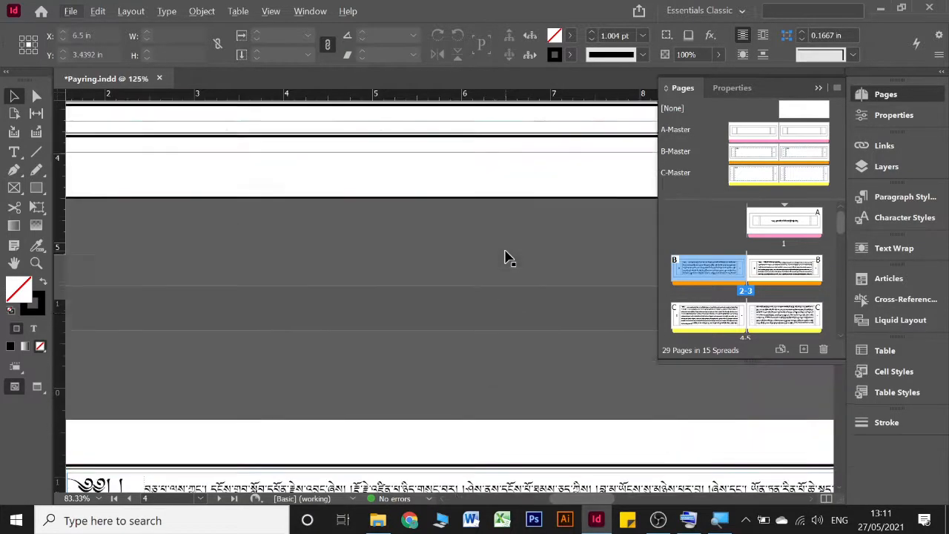
scroll(507, 257, up, 3)
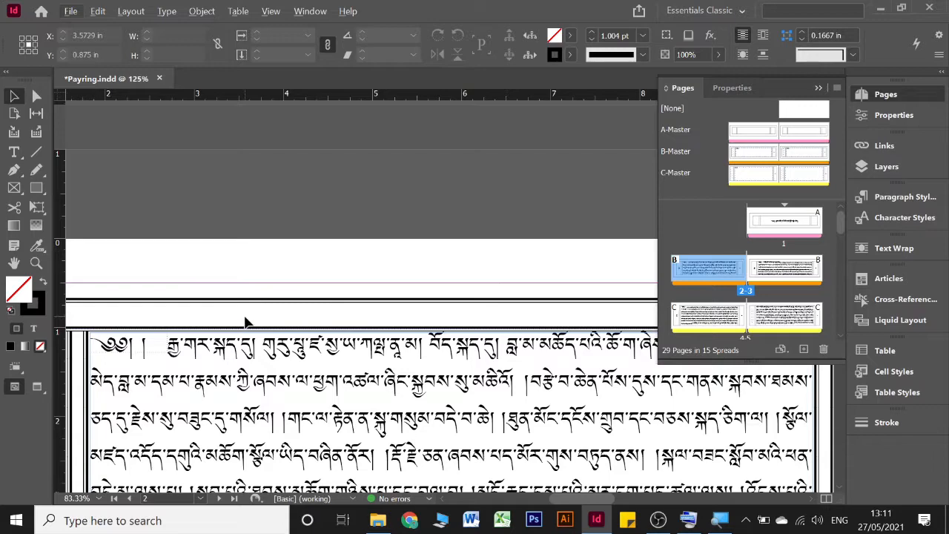
Compare the side margins and the start of the text on spreads 2-3 and 4-5
scroll(674, 418, right, 5)
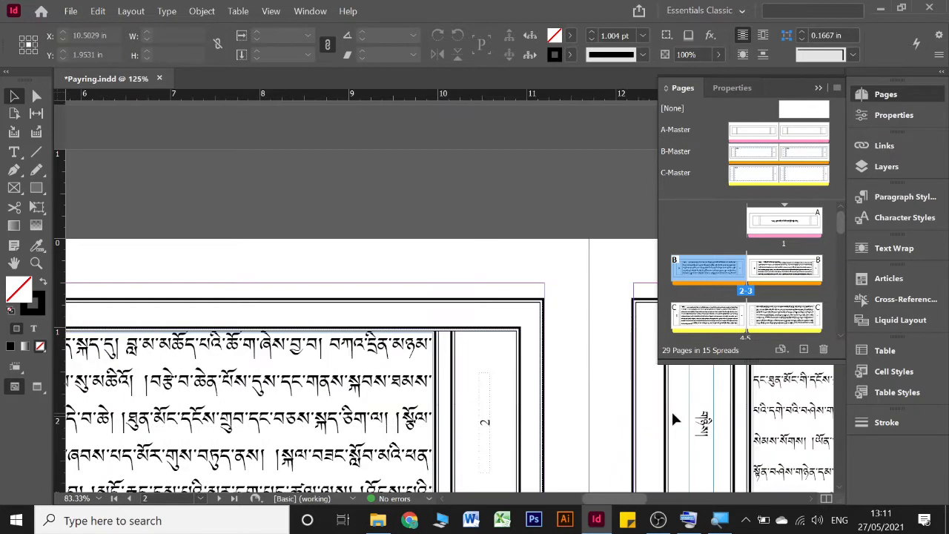
scroll(675, 419, right, 2)
scroll(675, 419, down, 10)
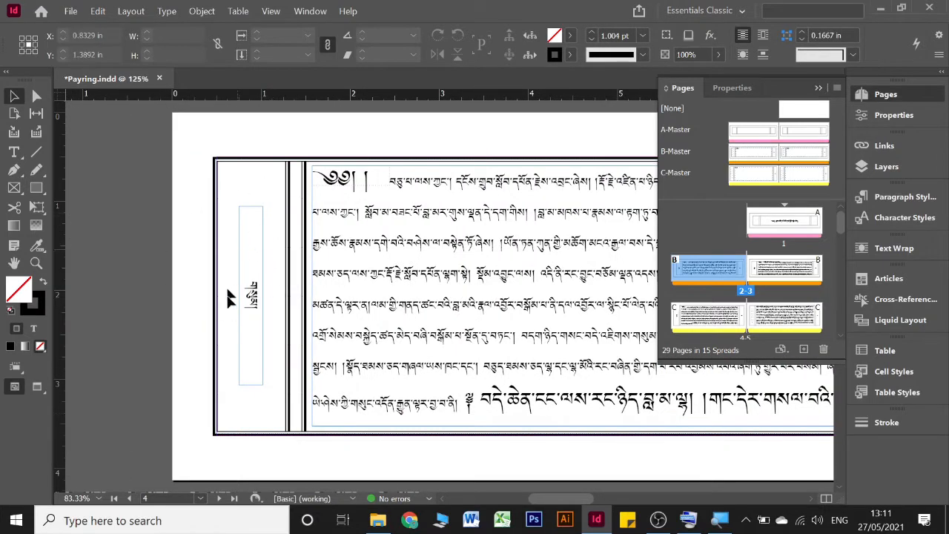
scroll(282, 319, right, 6)
scroll(289, 315, right, 8)
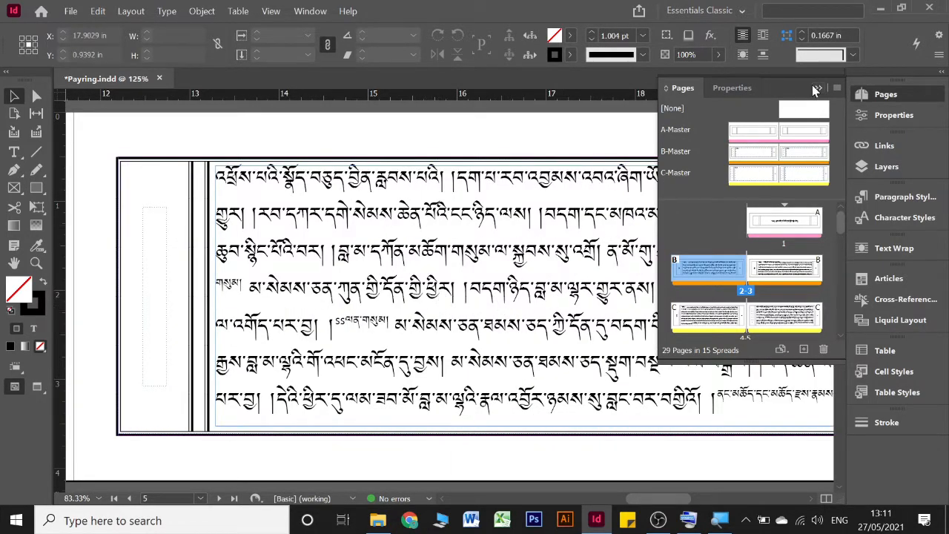
scroll(294, 201, up, 1)
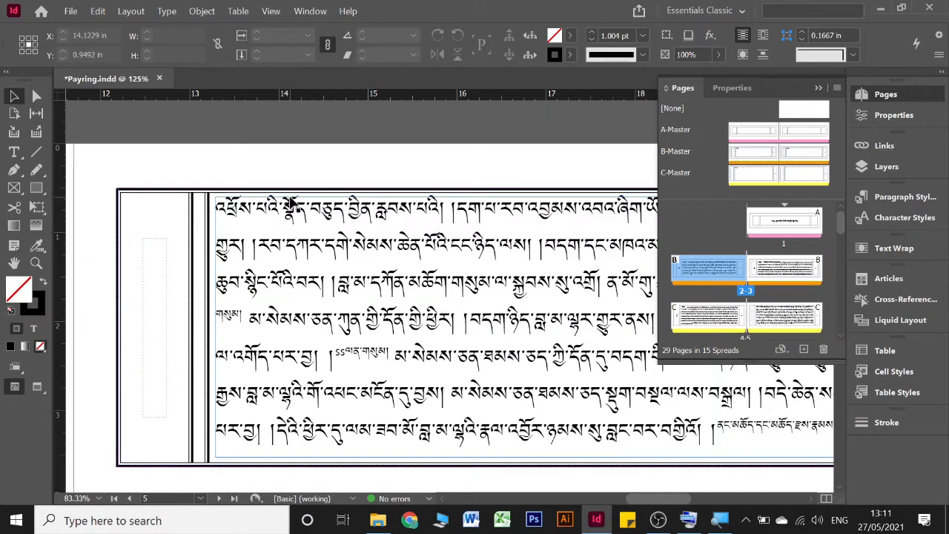
scroll(293, 205, left, 3)
scroll(293, 206, left, 8)
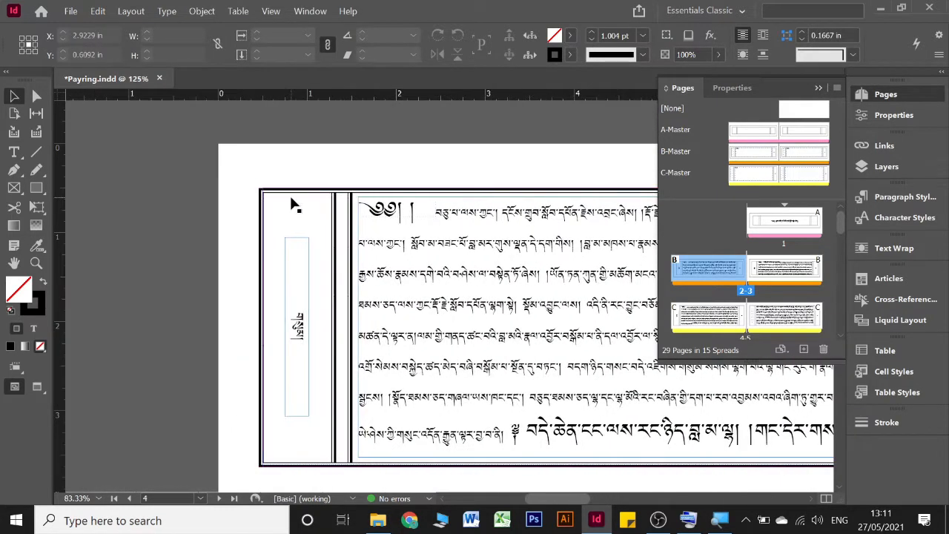
scroll(293, 205, left, 2)
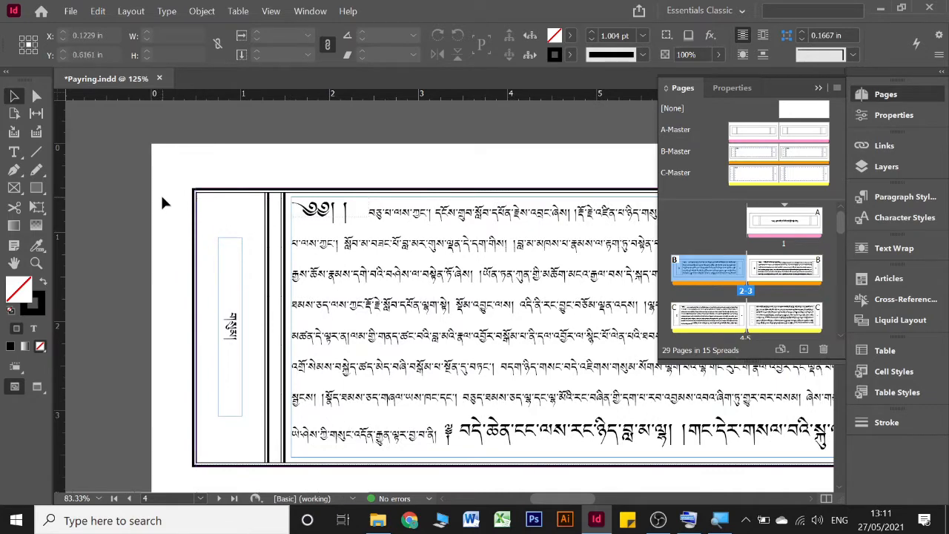
drag(162, 199, 184, 464)
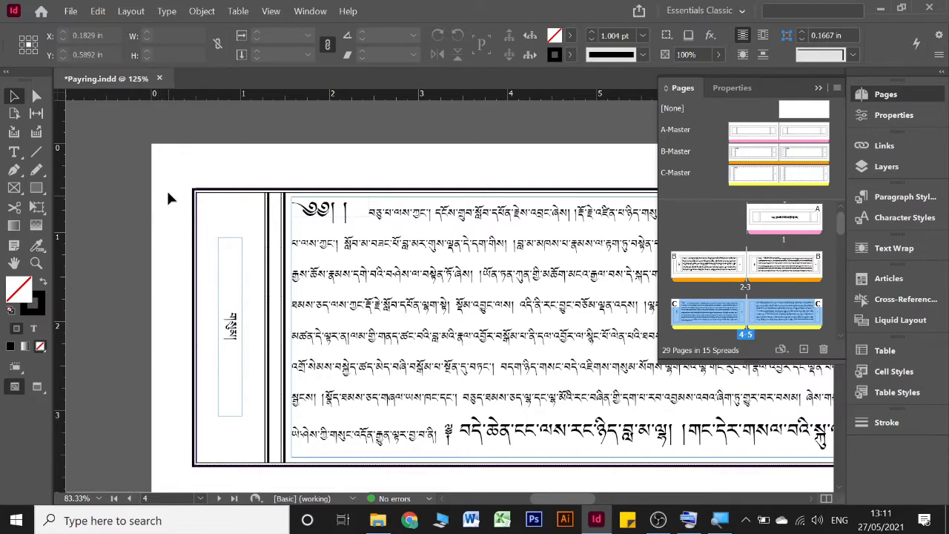
drag(168, 190, 183, 460)
drag(161, 191, 180, 462)
drag(167, 271, 150, 465)
drag(165, 250, 169, 387)
Open the left page of B-Master and create a new character style named Title
double_click(762, 159)
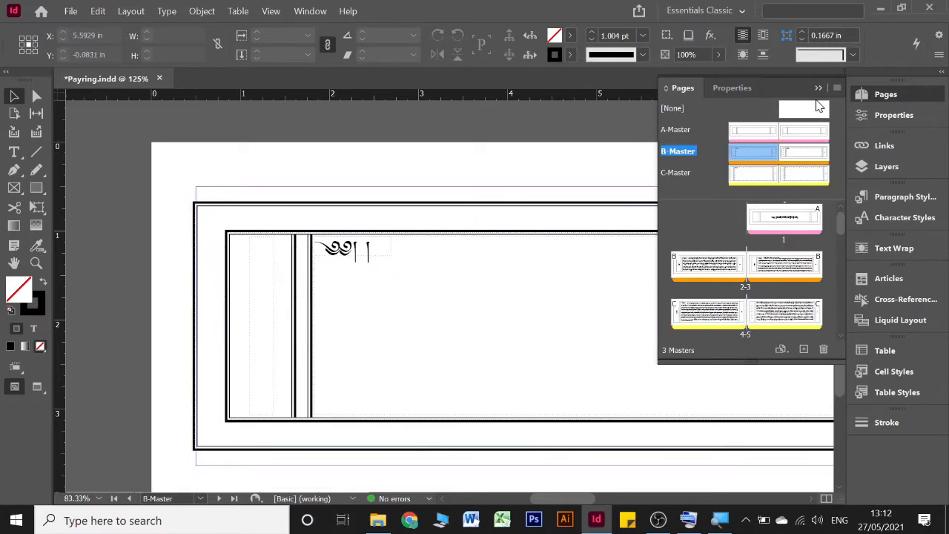
click(818, 90)
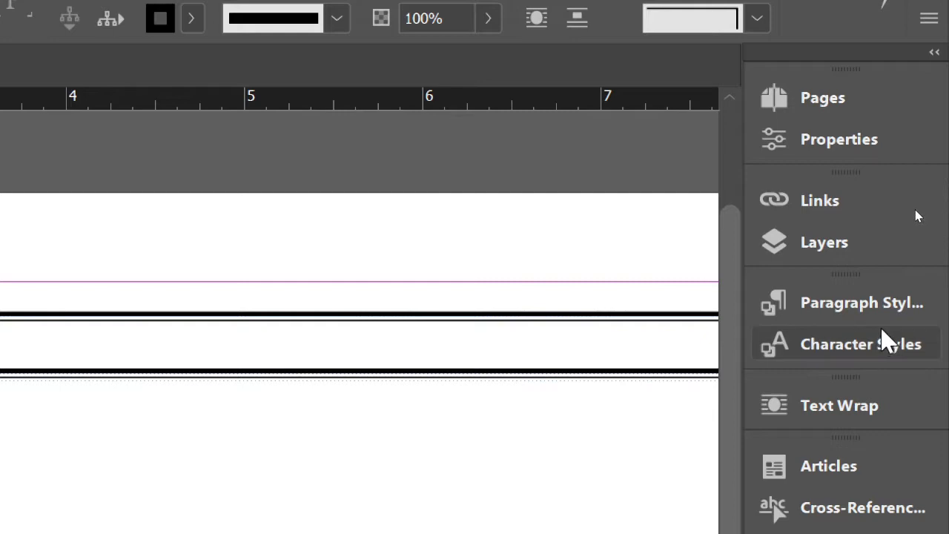
click(858, 342)
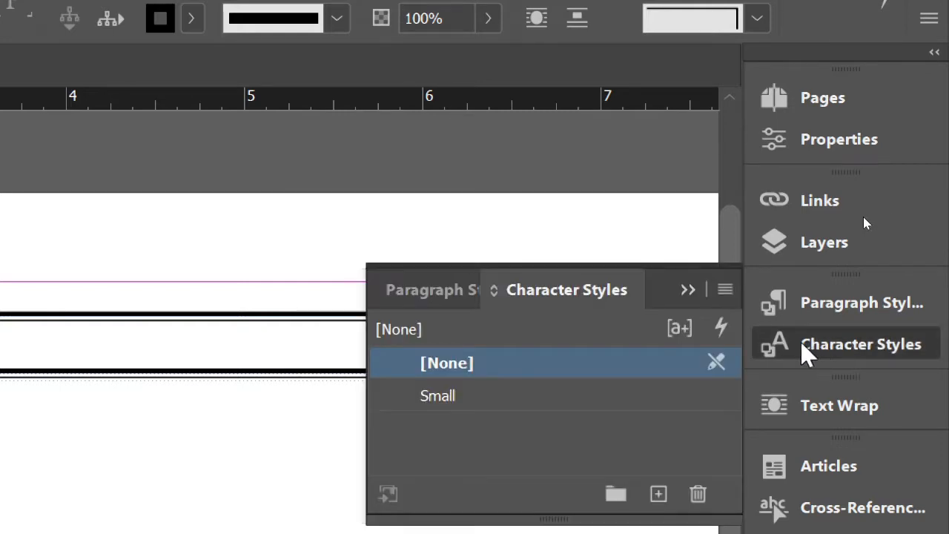
click(659, 495)
click(470, 428)
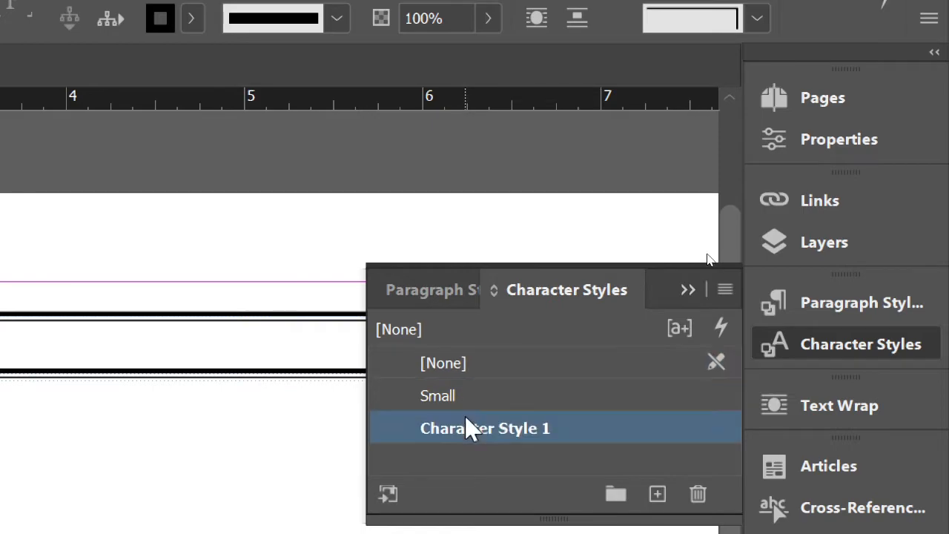
double_click(468, 429)
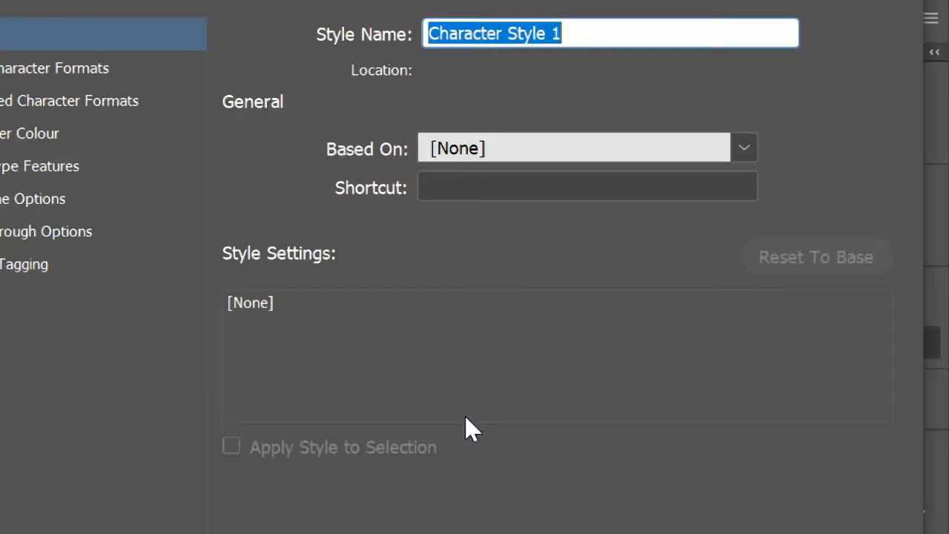
key(BackSpace)
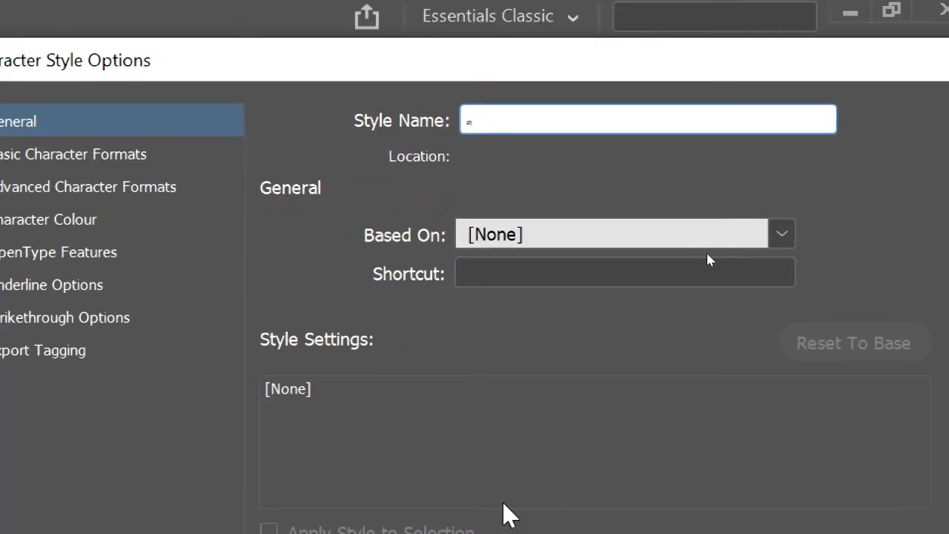
key(super+space)
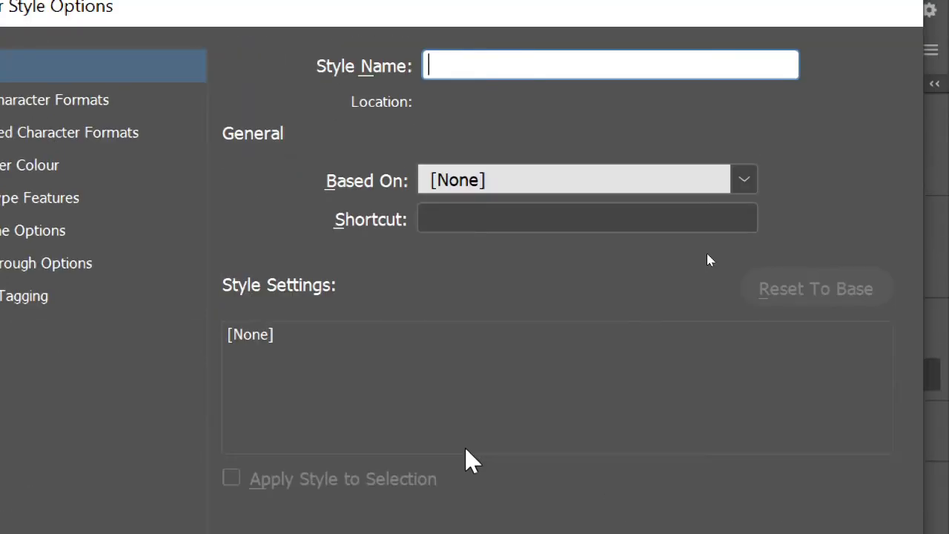
text(Title)
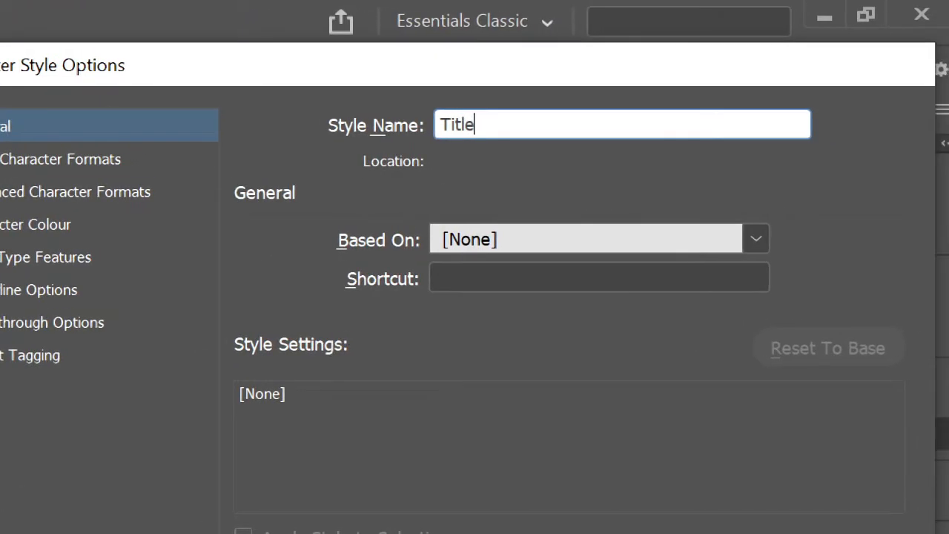
key(Return)
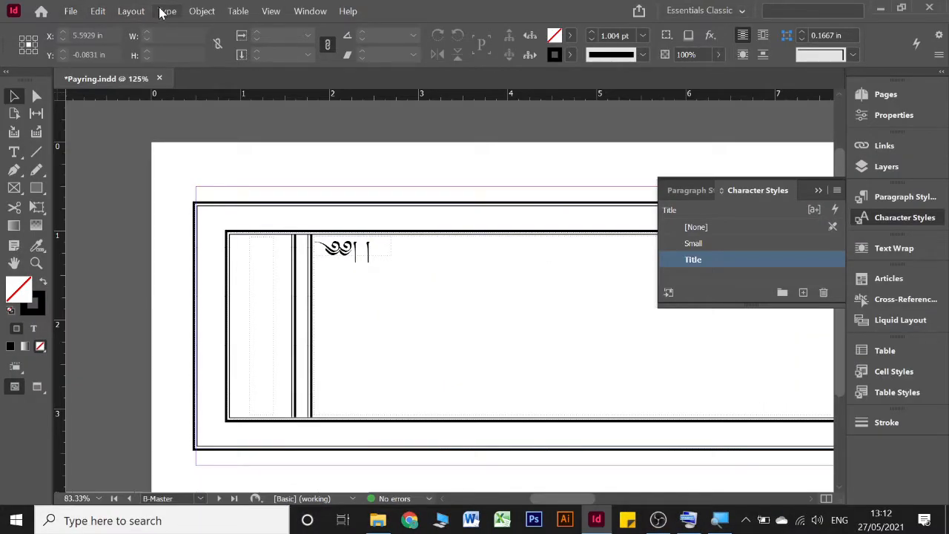
Define a new text variable of type Running Header (Character Style) that uses the Title character style
click(165, 11)
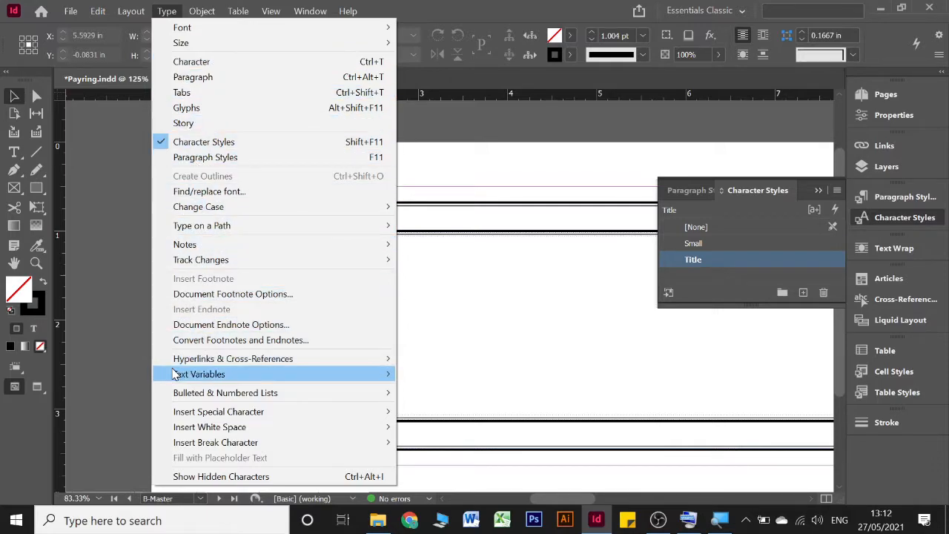
mouse_move(200, 378)
click(386, 368)
mouse_move(370, 376)
click(434, 376)
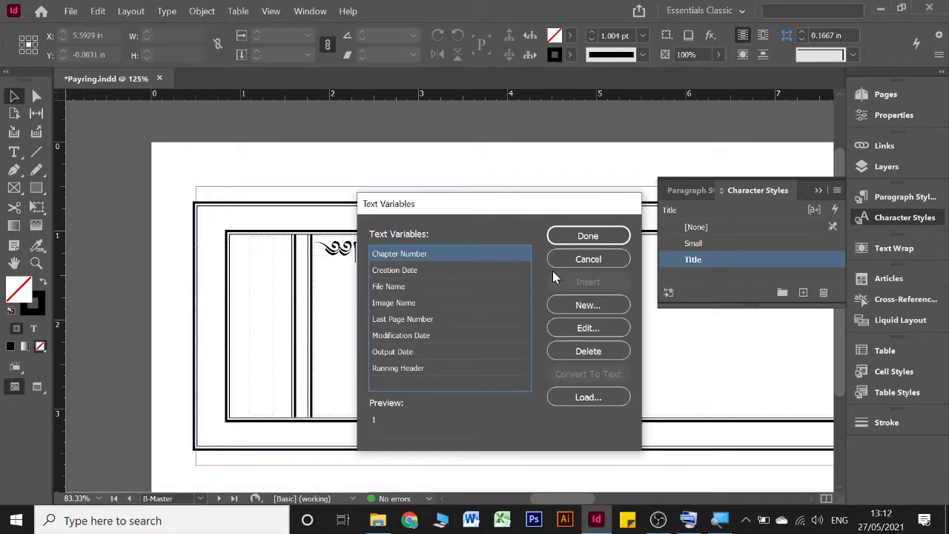
click(458, 373)
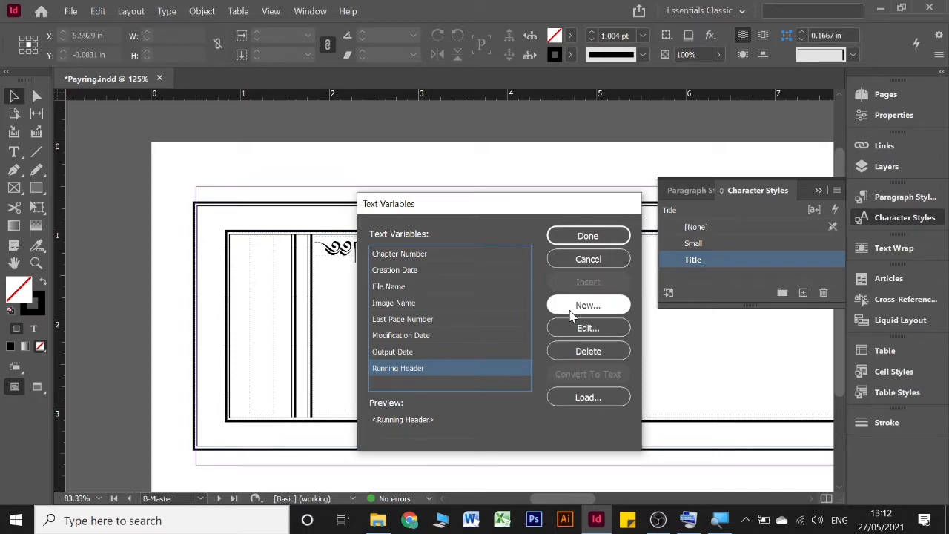
click(593, 306)
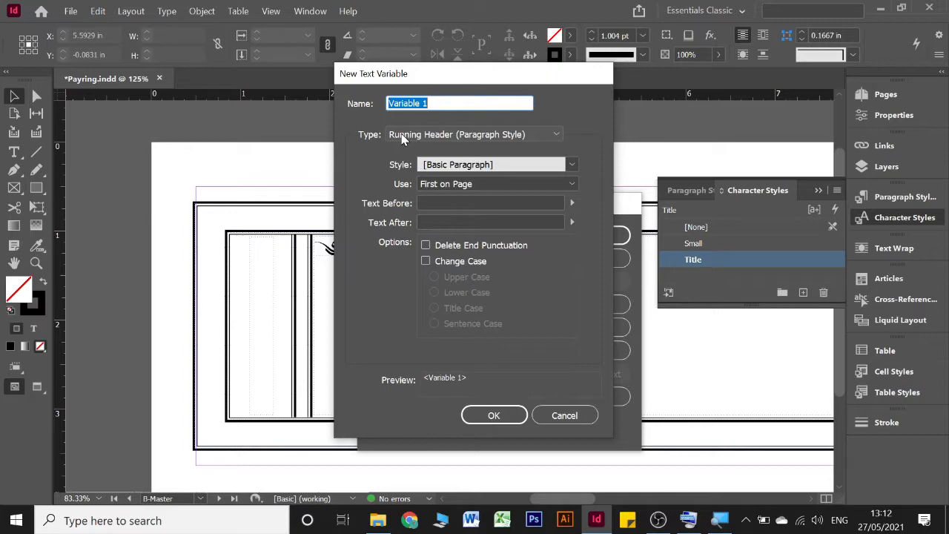
click(495, 137)
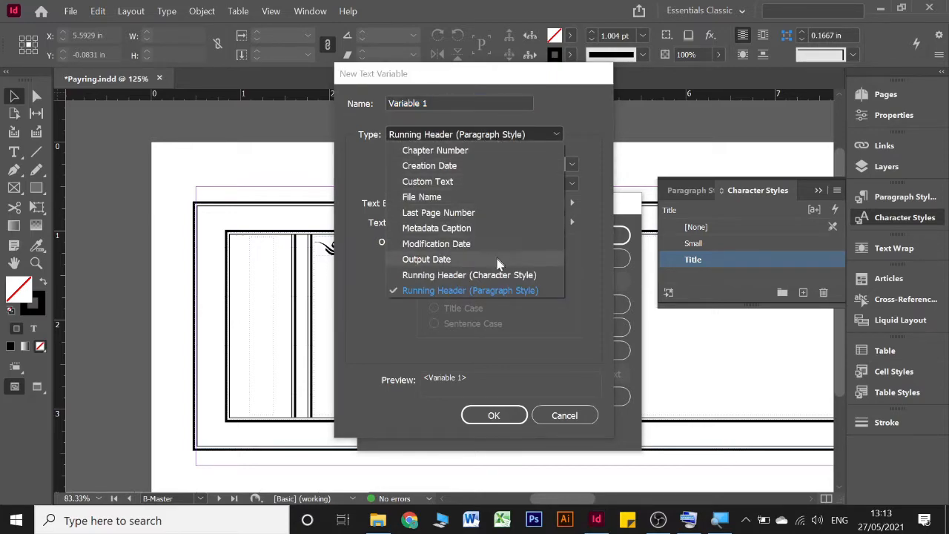
click(524, 272)
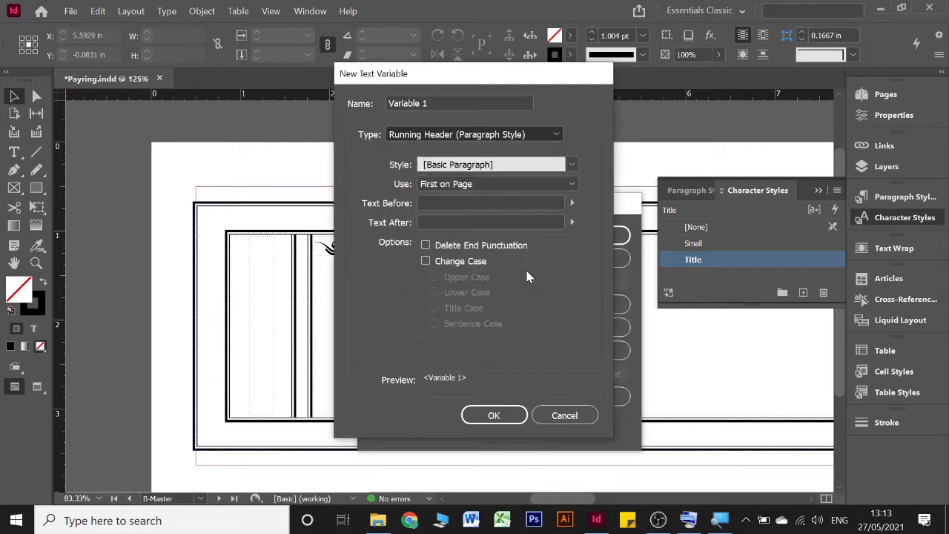
click(467, 166)
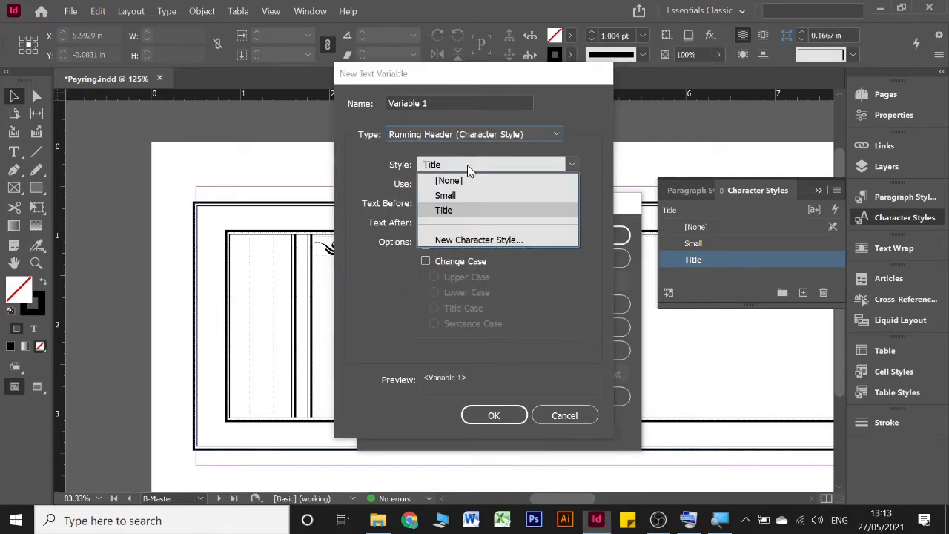
click(451, 211)
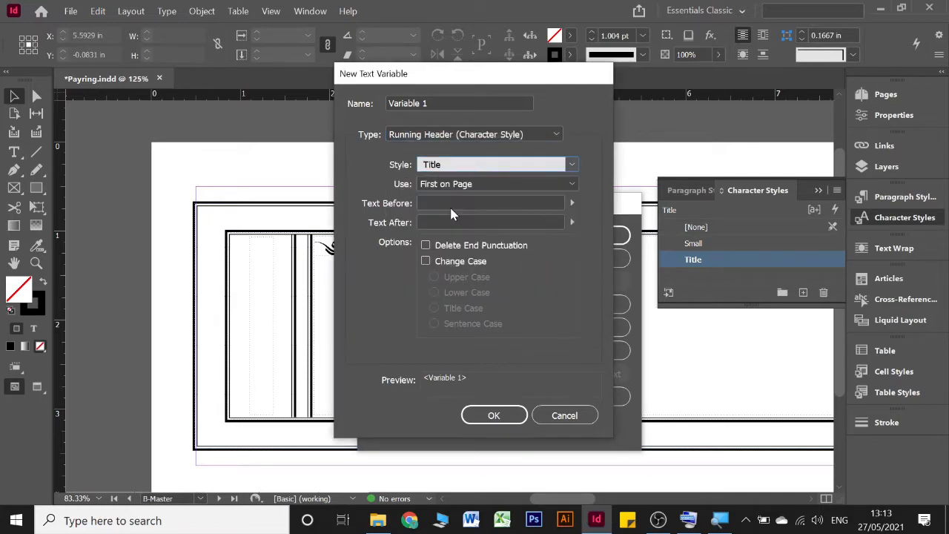
click(507, 416)
click(606, 235)
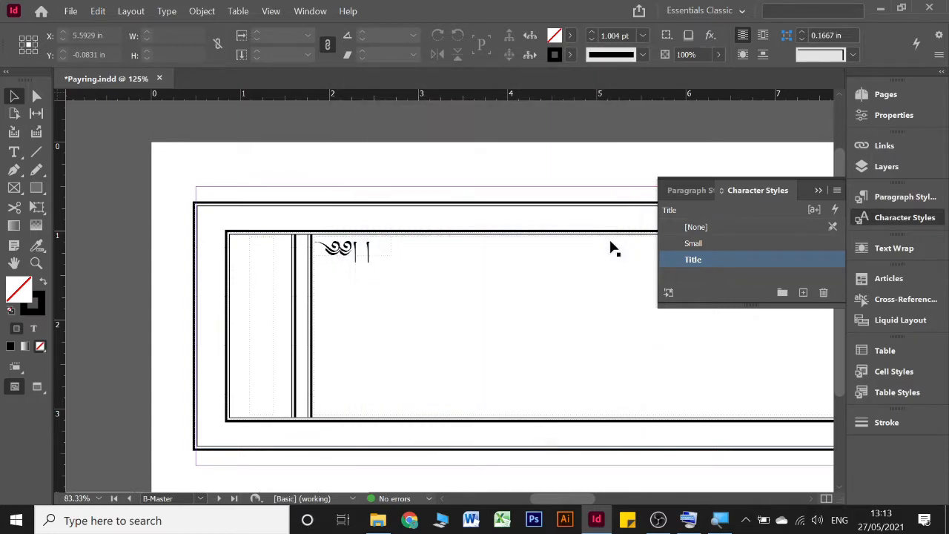
Draw a text frame about 3.33 in by 0.27 in above the border on B-Master's left page
click(16, 153)
drag(213, 154, 510, 180)
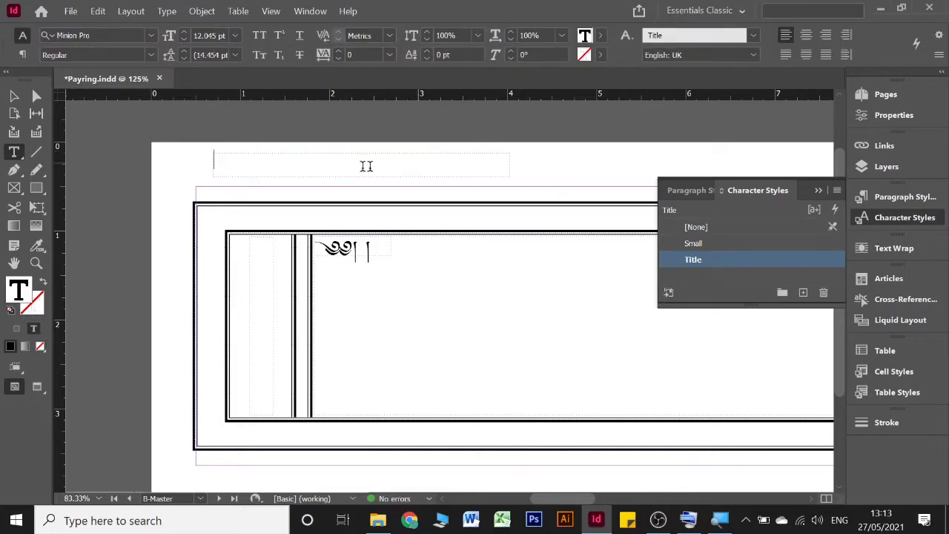
right_click(323, 167)
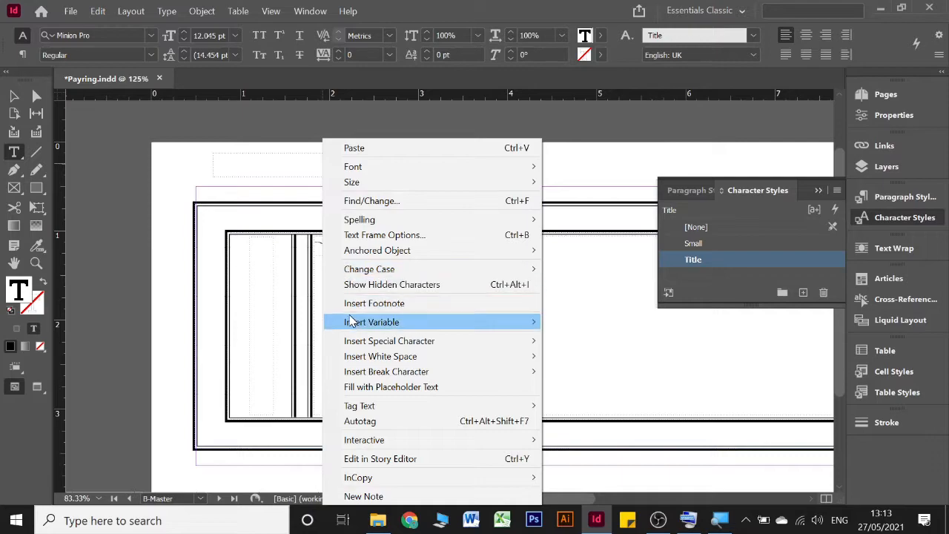
mouse_move(395, 322)
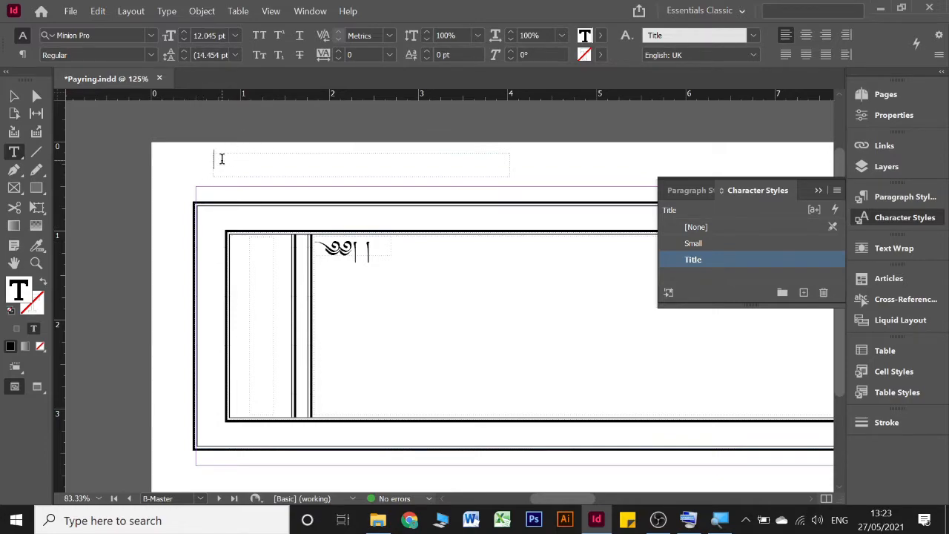
right_click(221, 160)
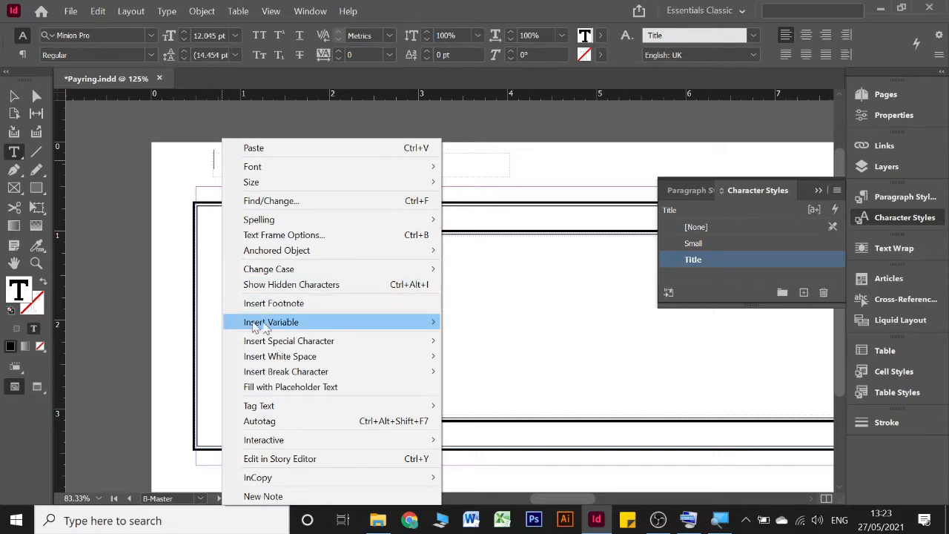
mouse_move(263, 327)
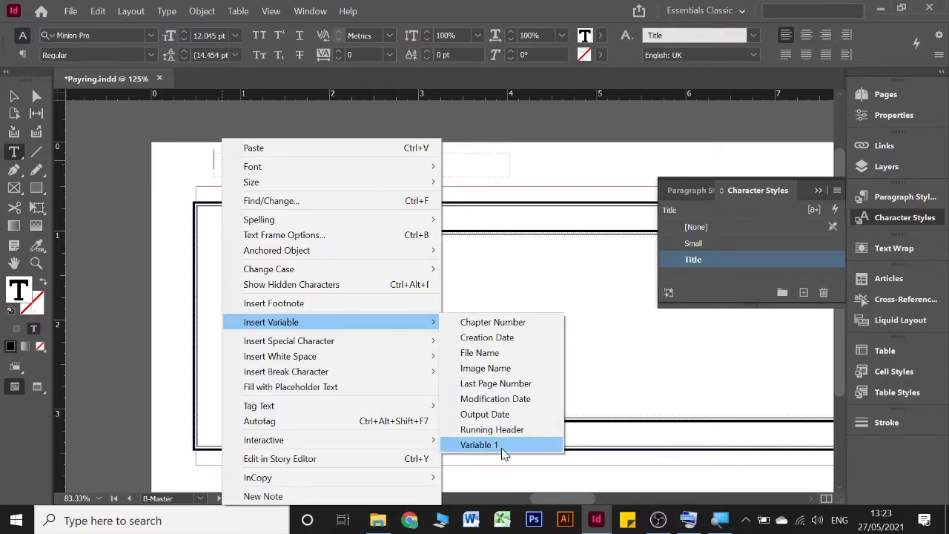
click(476, 174)
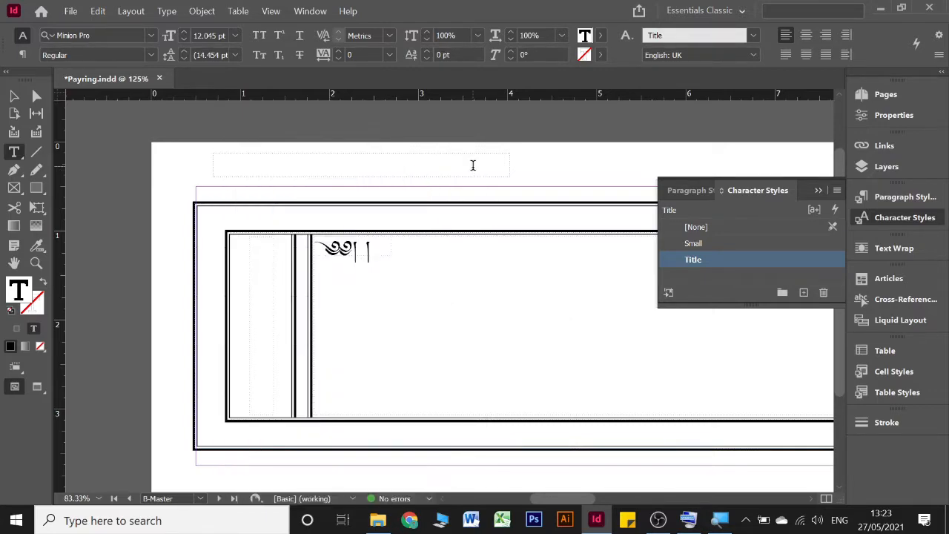
Delete Variable 1 from the document's text variables
click(167, 11)
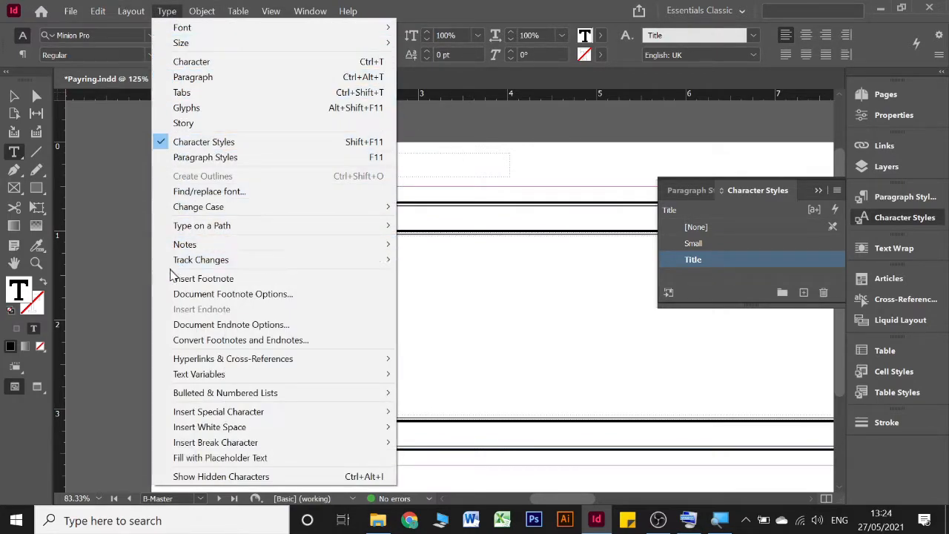
click(14, 96)
click(167, 11)
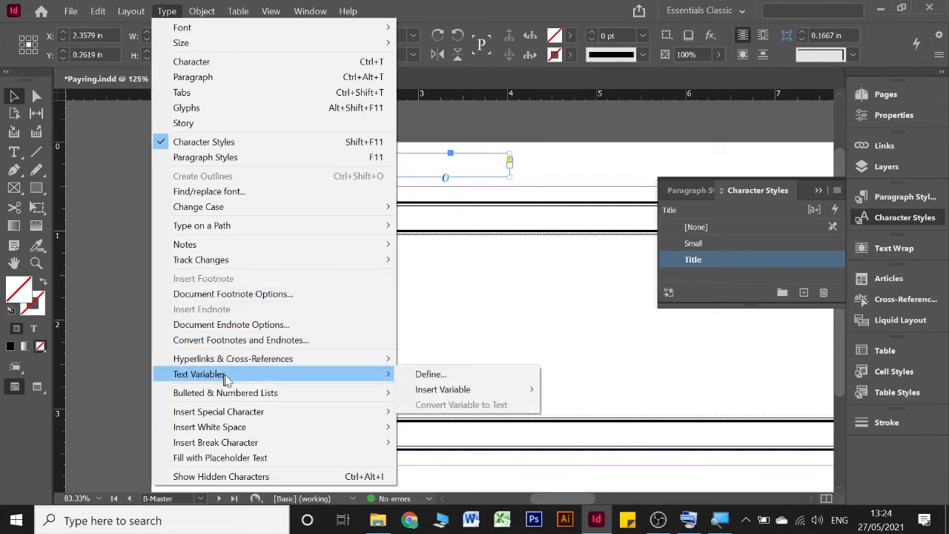
mouse_move(379, 376)
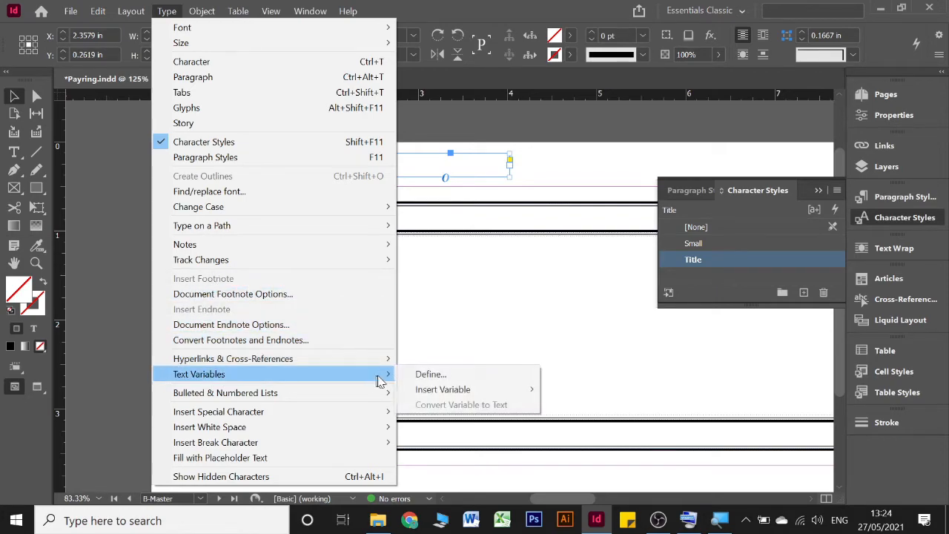
click(427, 378)
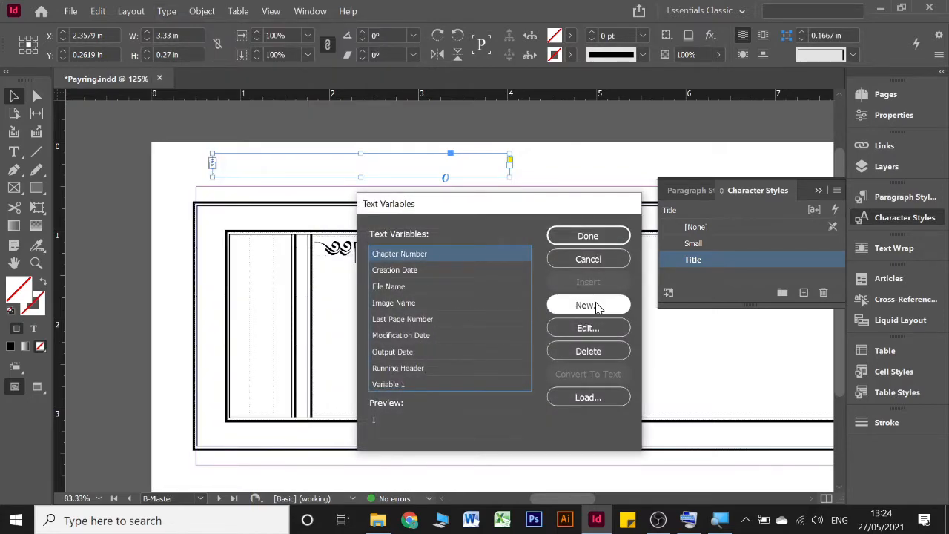
click(416, 384)
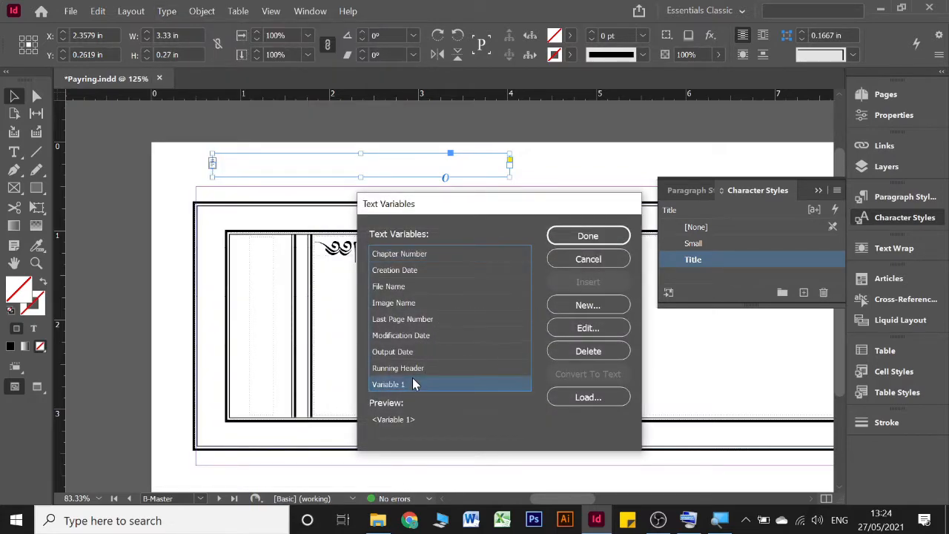
click(580, 350)
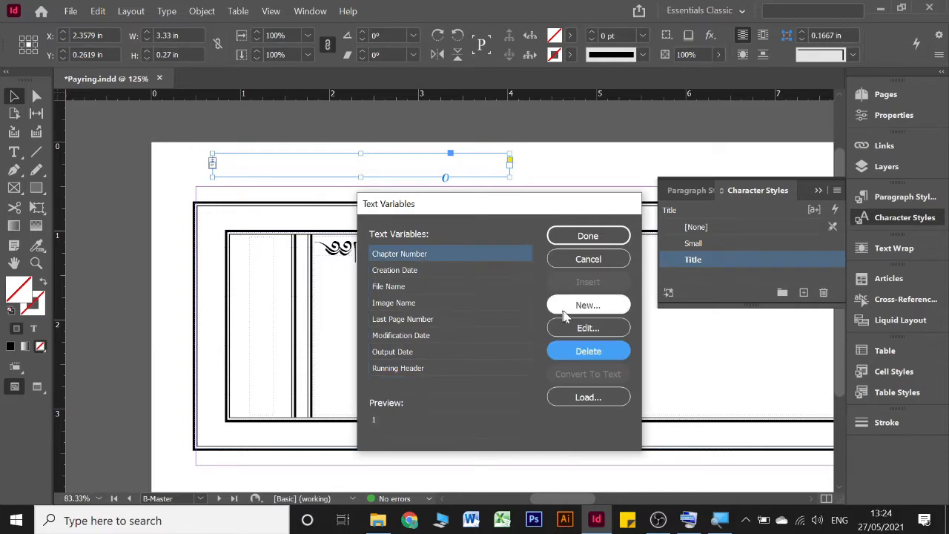
Create a new text variable of type Running Header (Character Style), using the Title style and First on Page
click(588, 305)
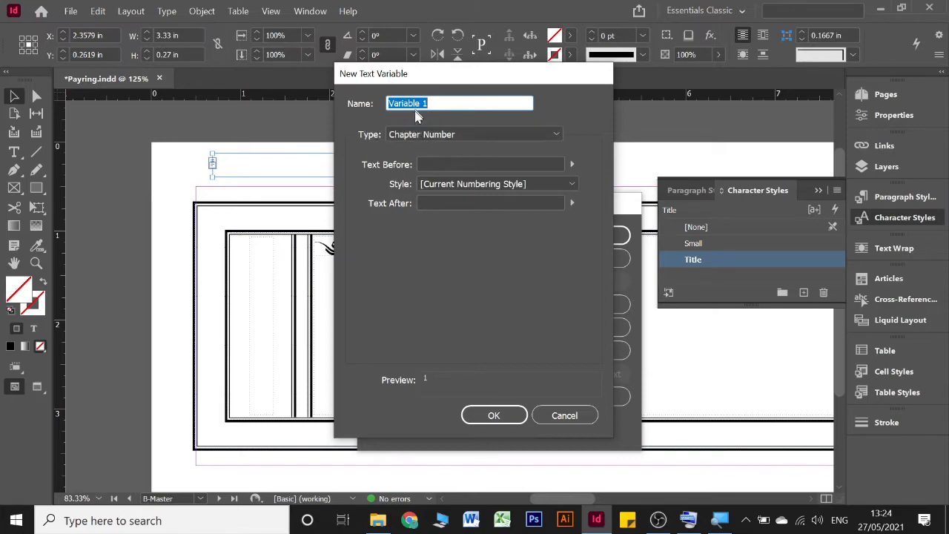
click(481, 132)
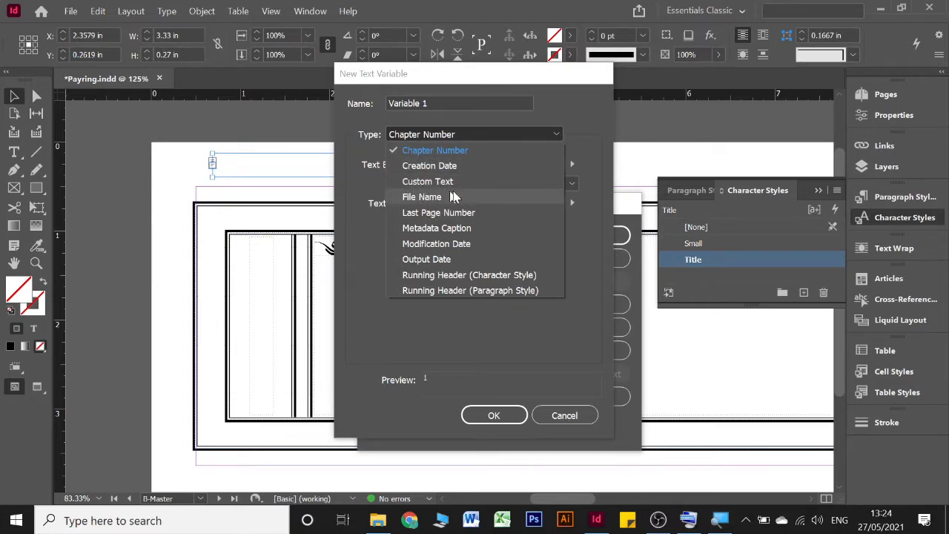
click(436, 148)
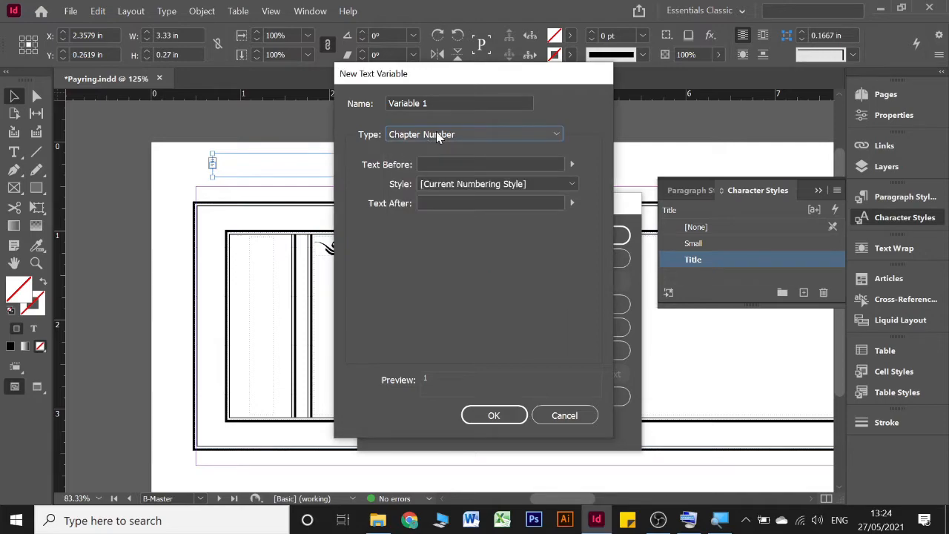
click(436, 136)
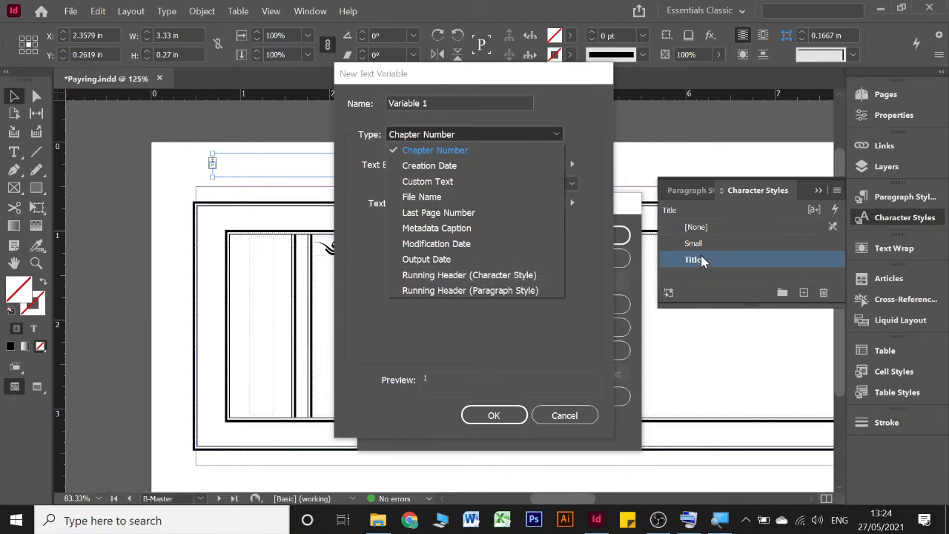
click(472, 274)
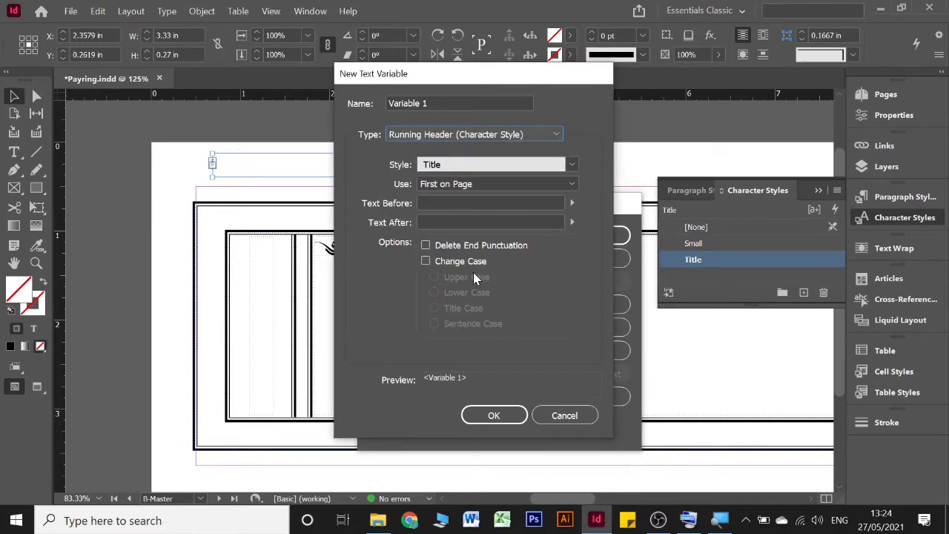
click(493, 165)
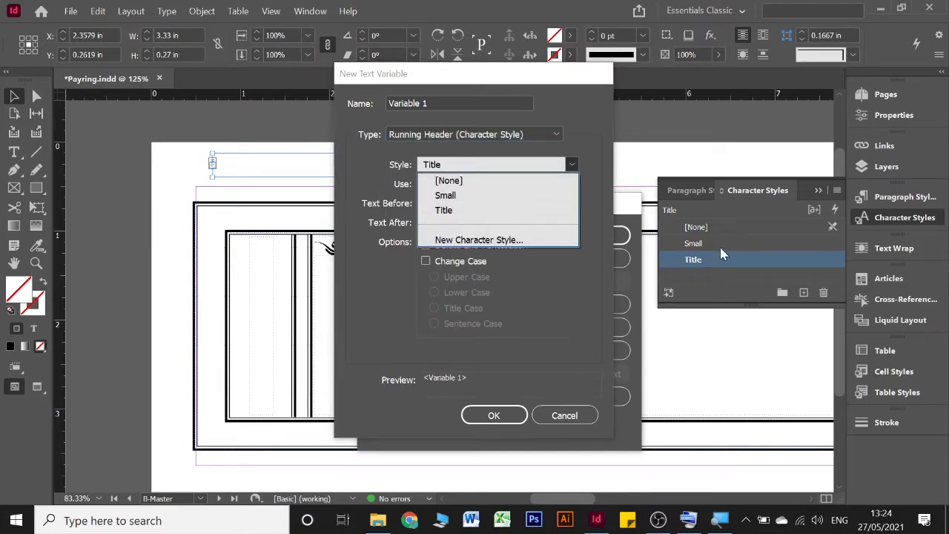
click(467, 211)
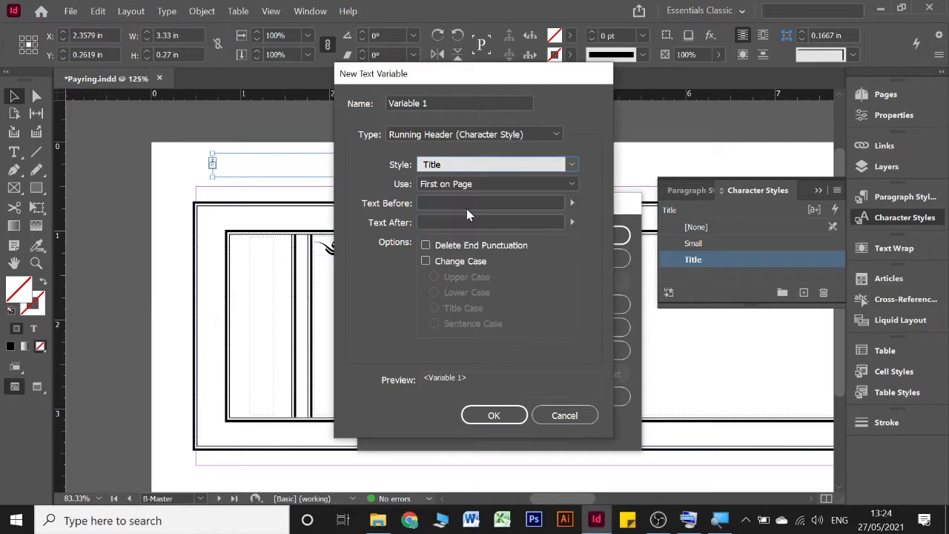
click(505, 413)
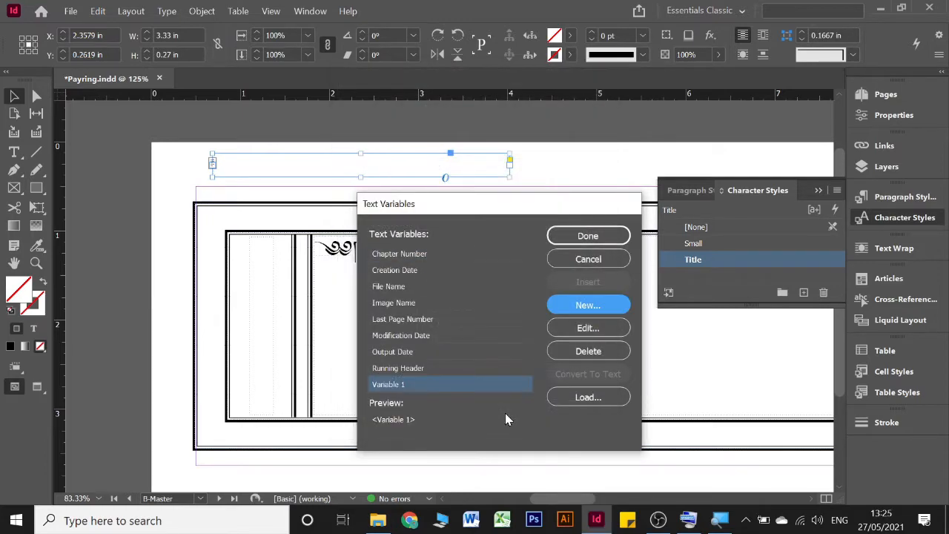
click(591, 237)
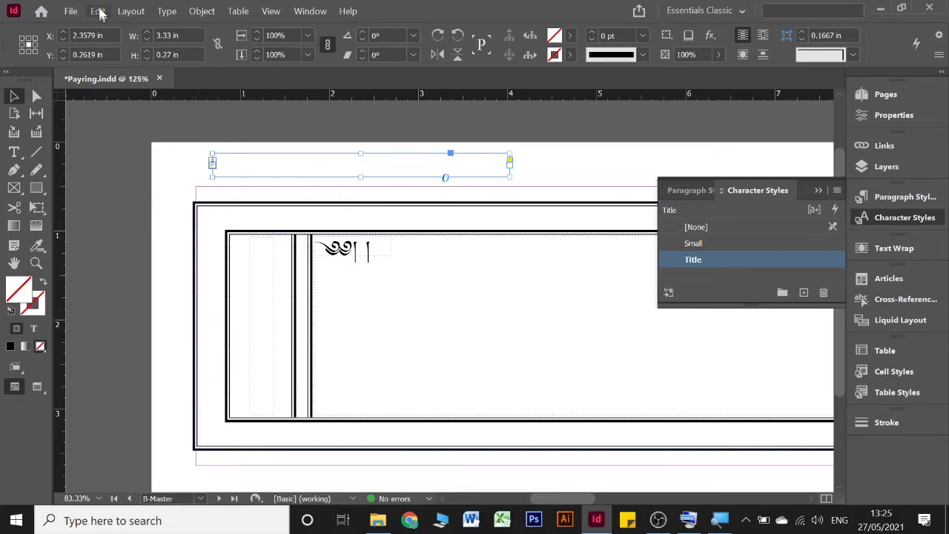
Insert Variable 1 into the empty text frame above the border on B-Master's left page
right_click(237, 164)
double_click(235, 162)
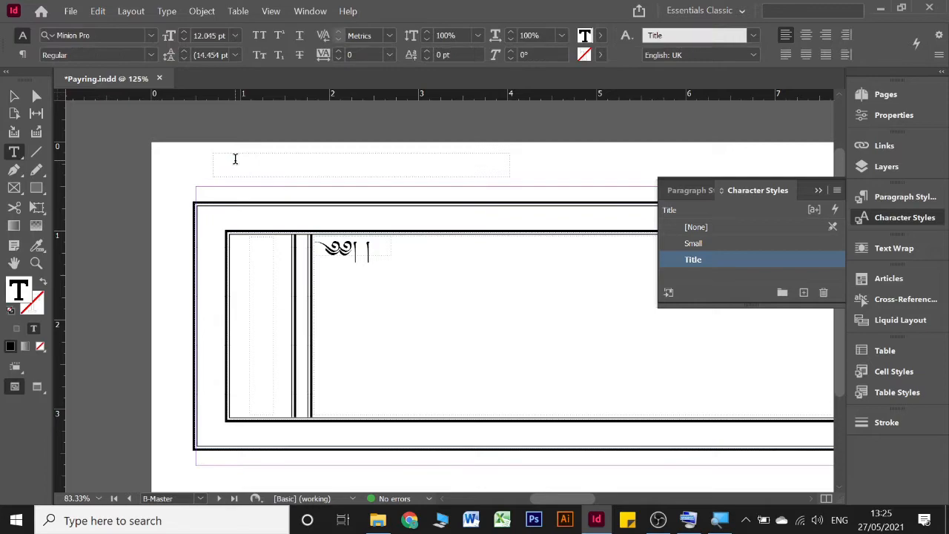
right_click(235, 158)
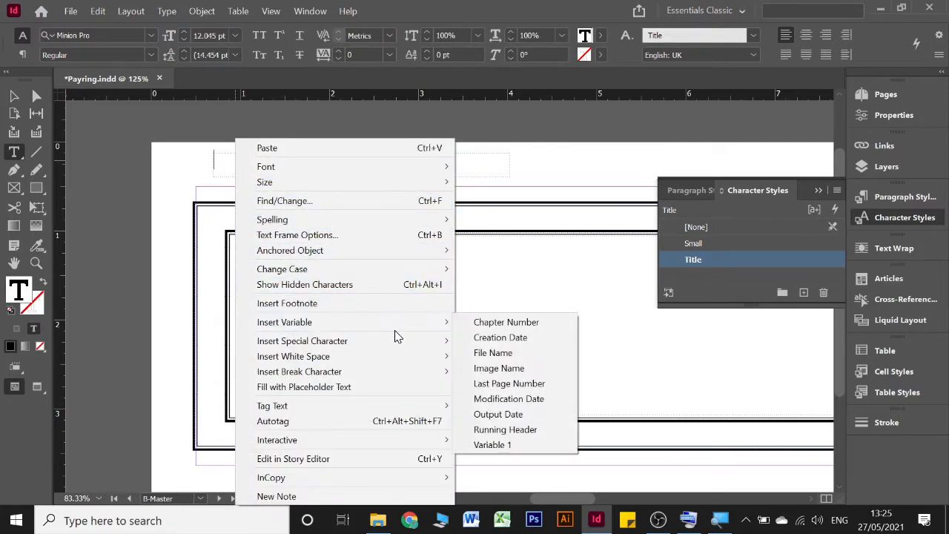
mouse_move(378, 323)
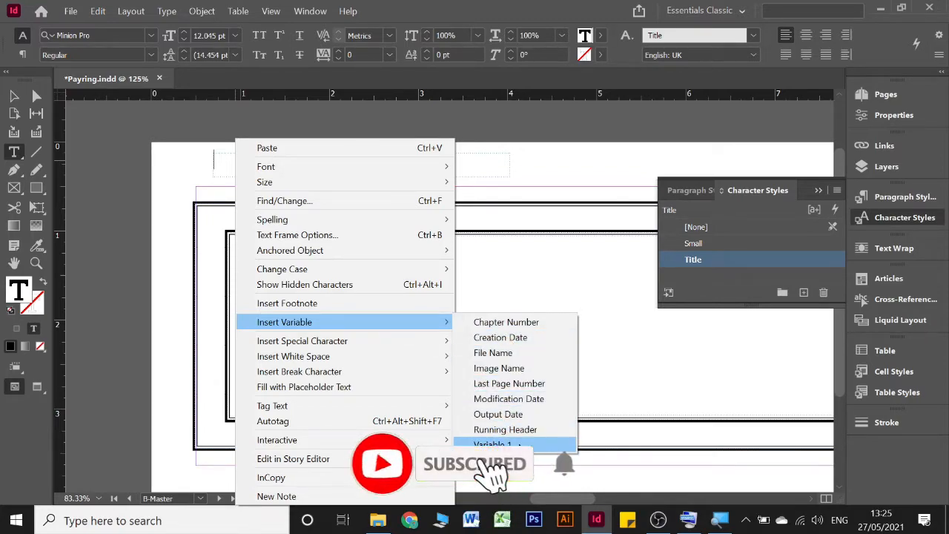
click(512, 445)
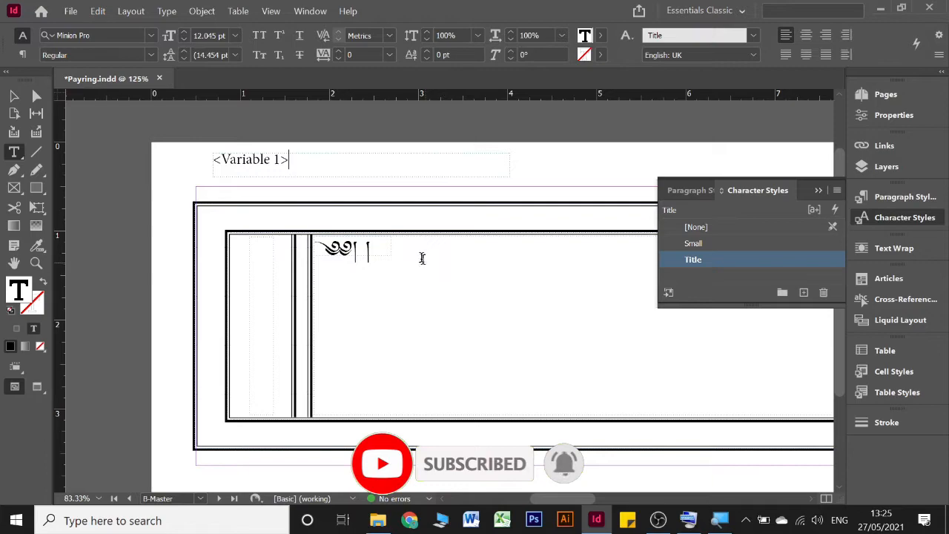
Format the header variable text with the Monlam Uni OuChan2 font and the Adobe World-Ready Paragraph Composer
double_click(353, 173)
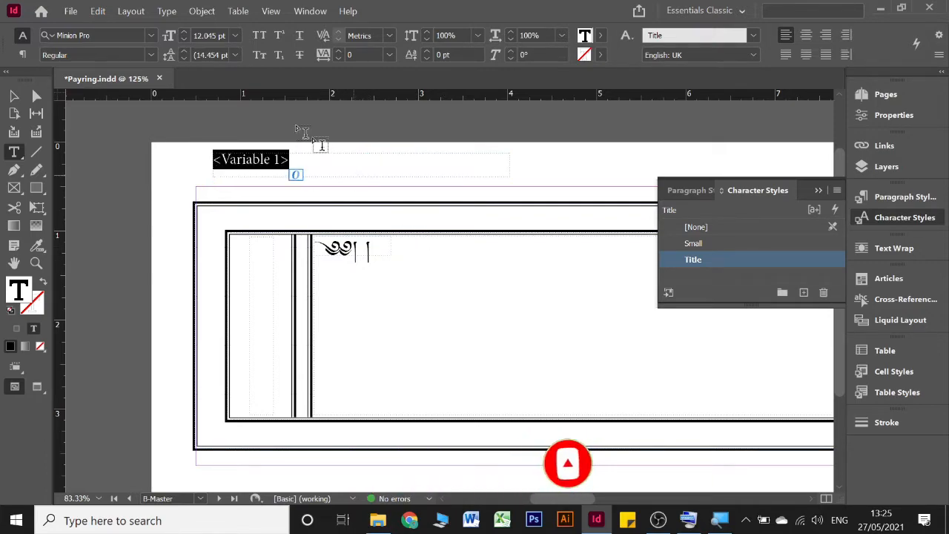
click(155, 36)
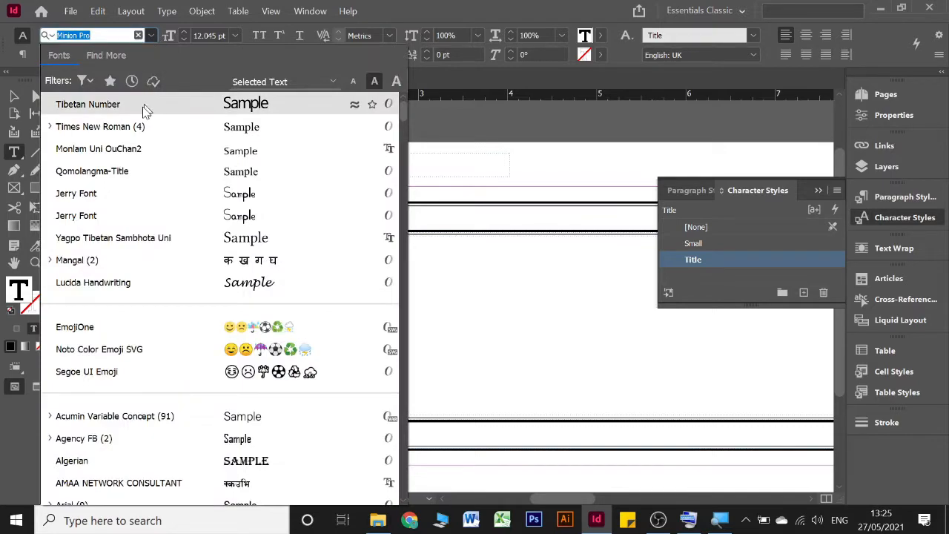
click(134, 148)
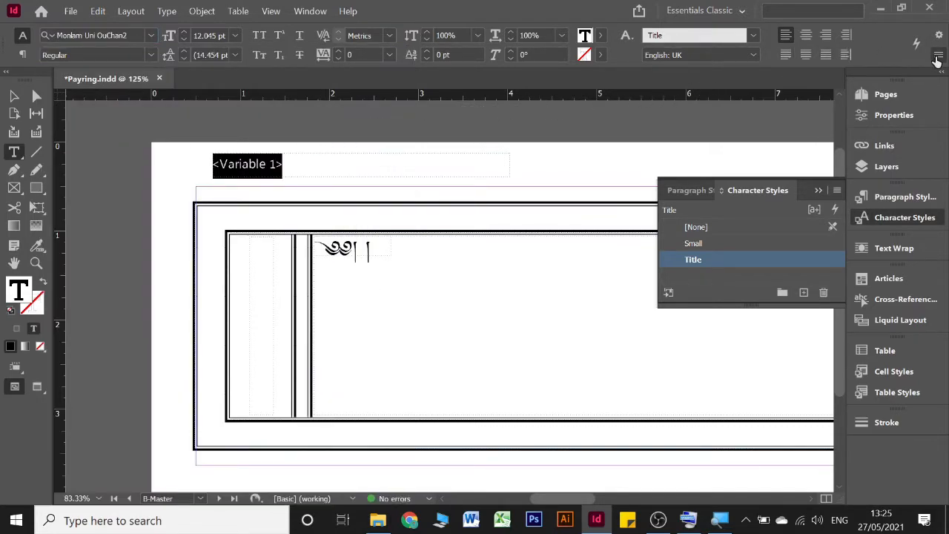
click(937, 61)
click(830, 156)
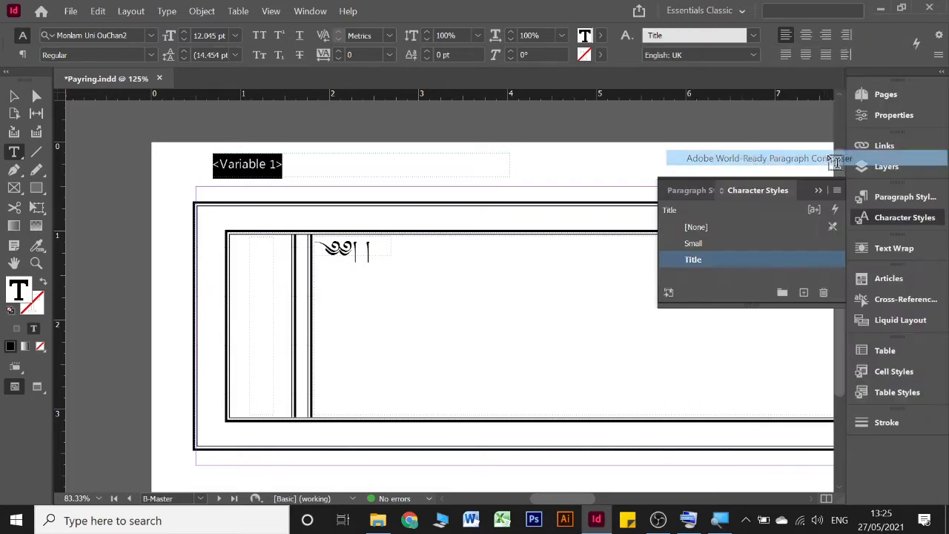
Add a Tibetan shad (།) after the variable, using the Monlam Bod-yig keyboard layout
click(316, 161)
key(alt+shift)
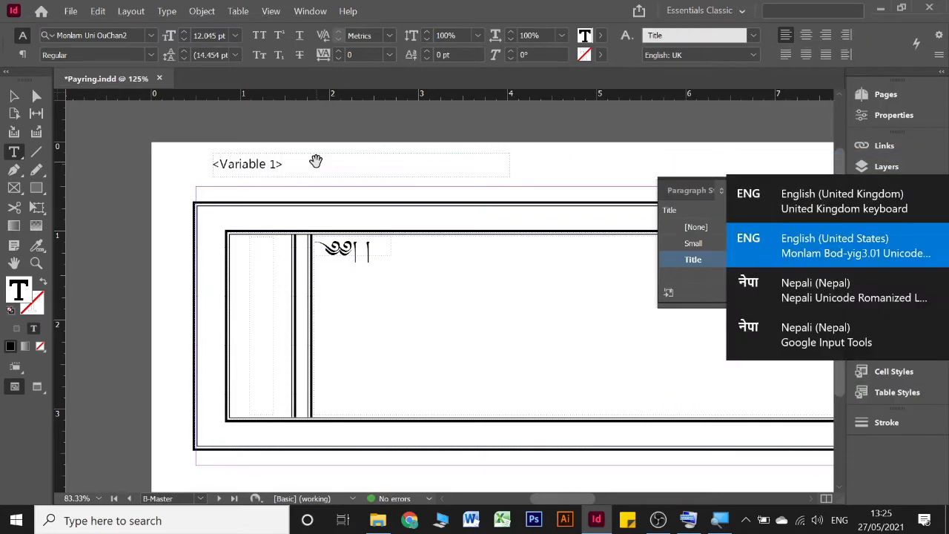
text(།)
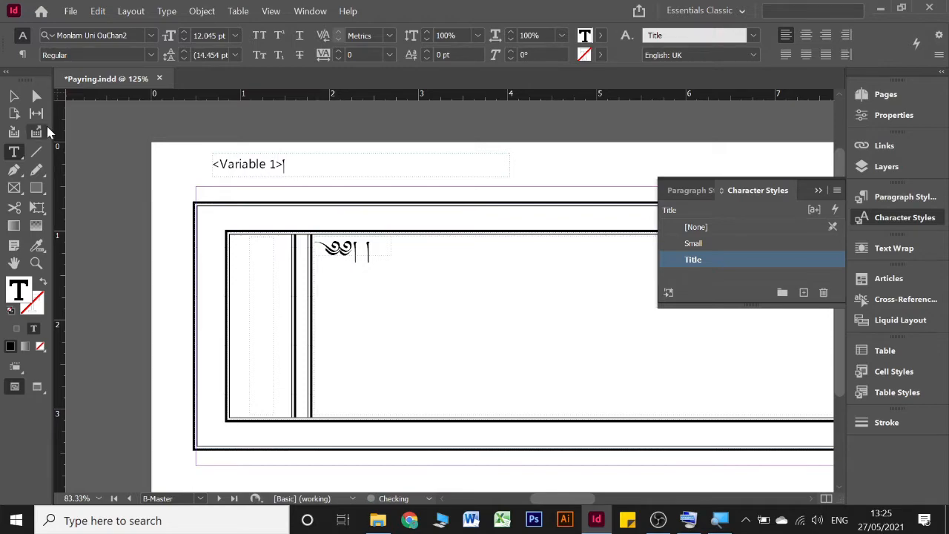
Rotate the header frame to -90° and place it along the border's outer left side, at about X 0.33 in, Y 2.04 in
click(14, 96)
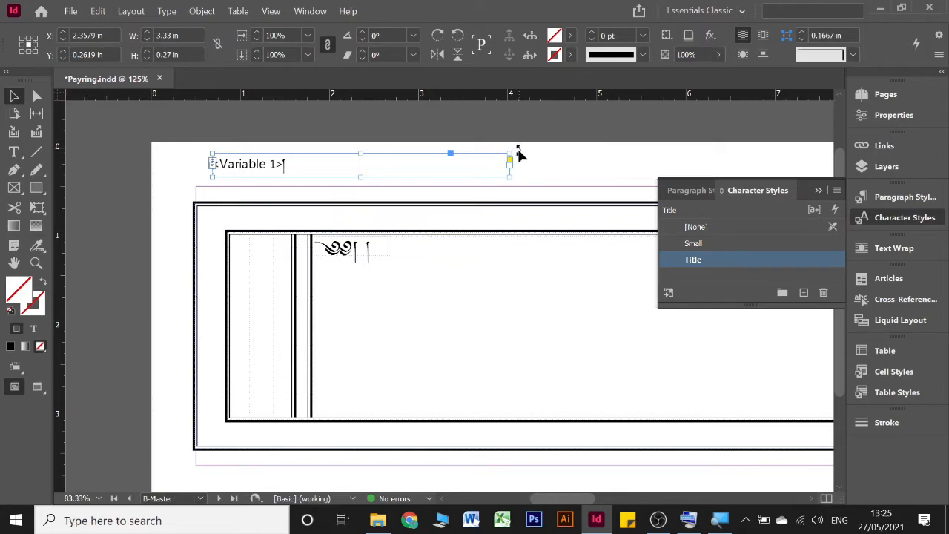
drag(518, 150, 367, 289)
drag(362, 172, 181, 304)
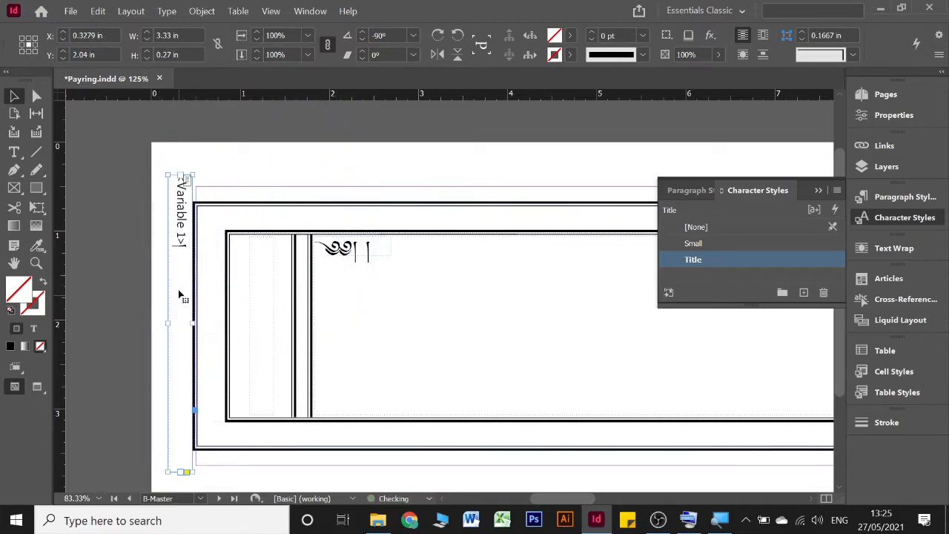
Center-align the text in the rotated header frame
double_click(181, 295)
key(ctrl+a)
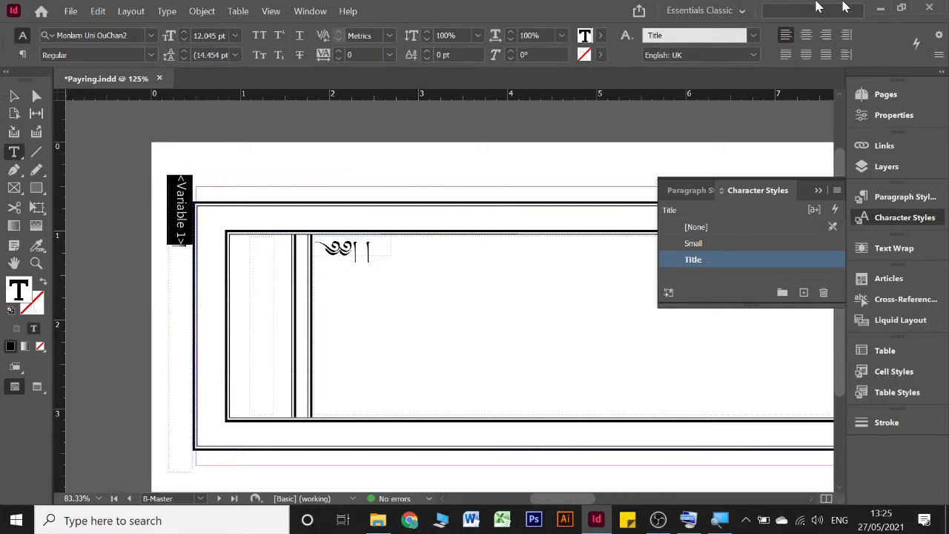
click(805, 35)
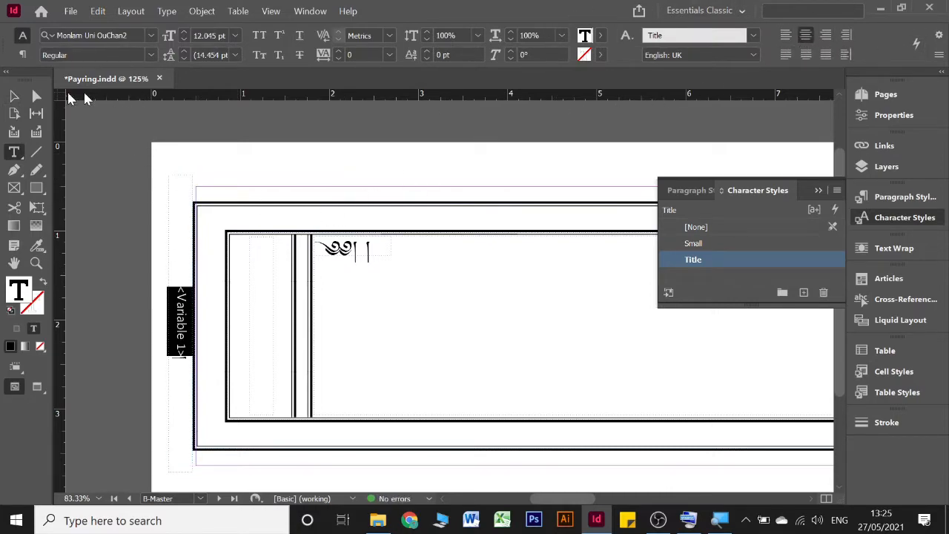
Fine-tune the header frame's position in the left margin to about X 0.277 in, Y 2.067 in
click(16, 98)
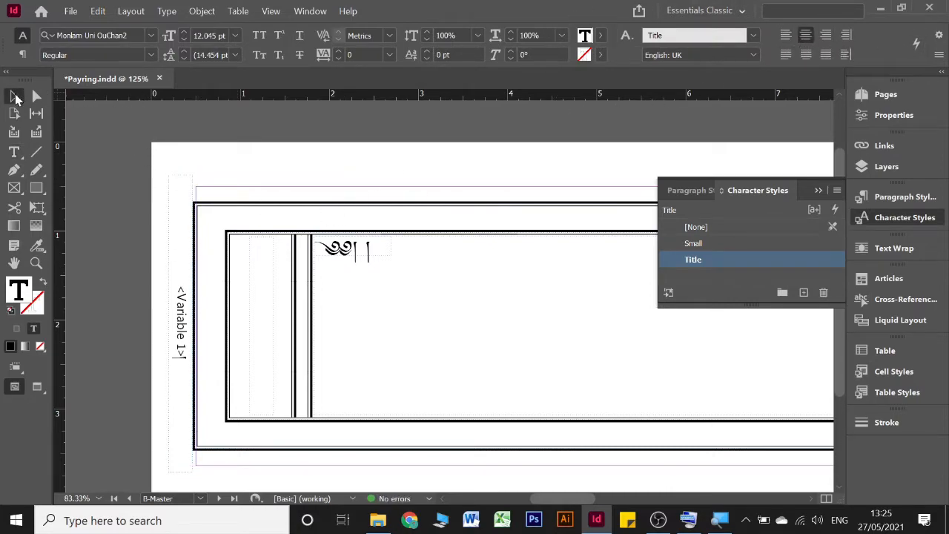
click(175, 307)
drag(172, 302, 172, 316)
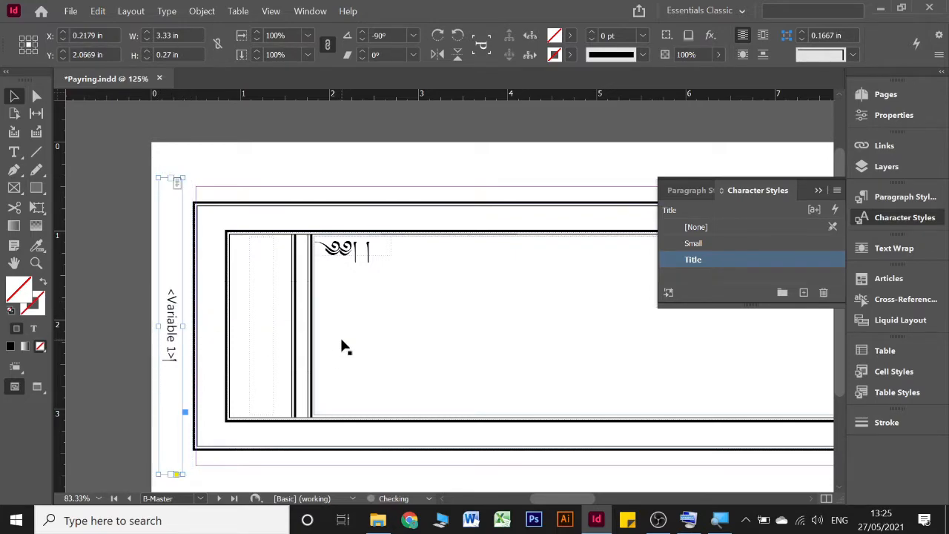
key(Right)
key(Right)
key(Right)
key(Right)
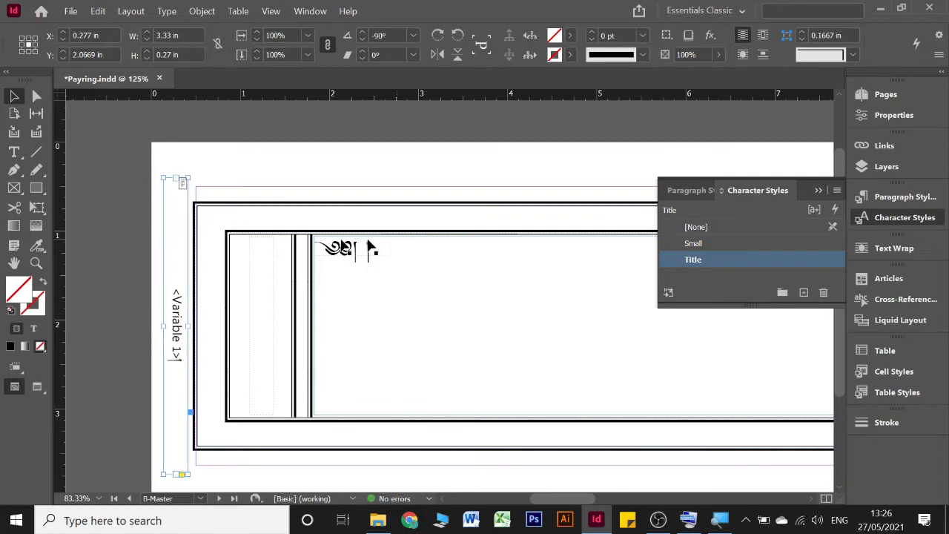
Copy the header frame to C-Master's left page and position it left of the border at about X 0.258 in, Y 2.067 in
right_click(185, 326)
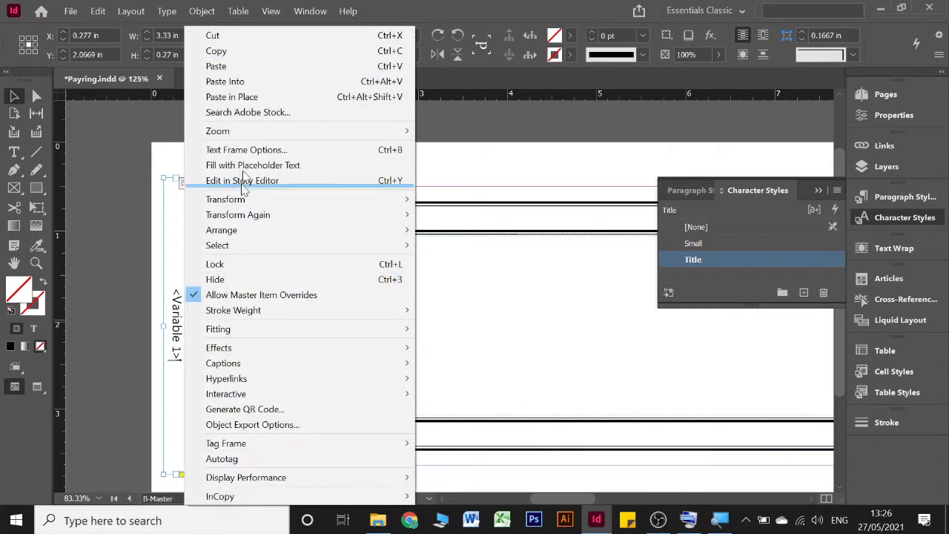
click(252, 51)
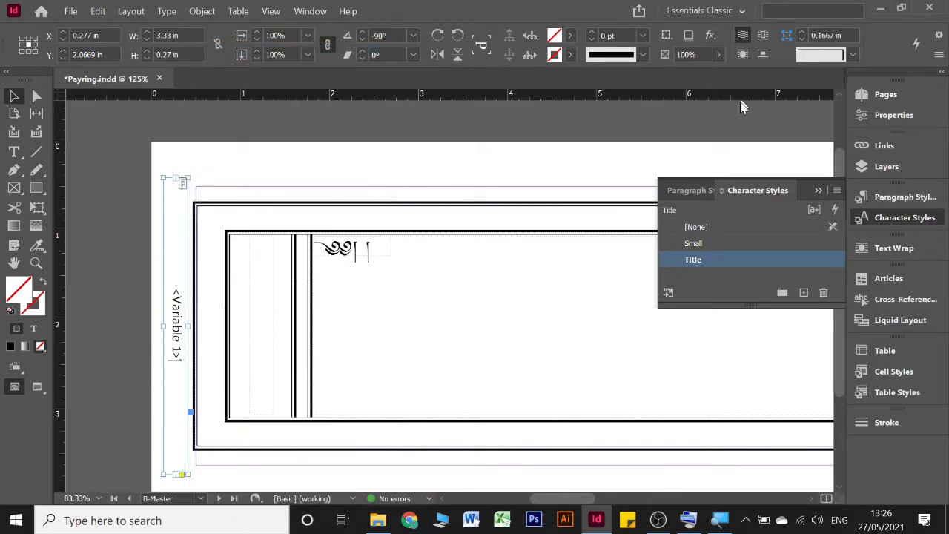
click(898, 96)
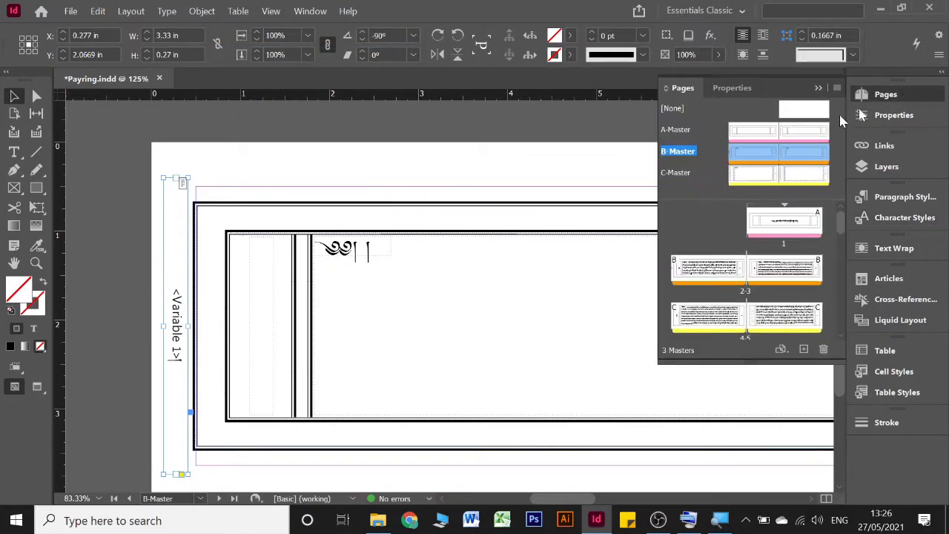
double_click(746, 177)
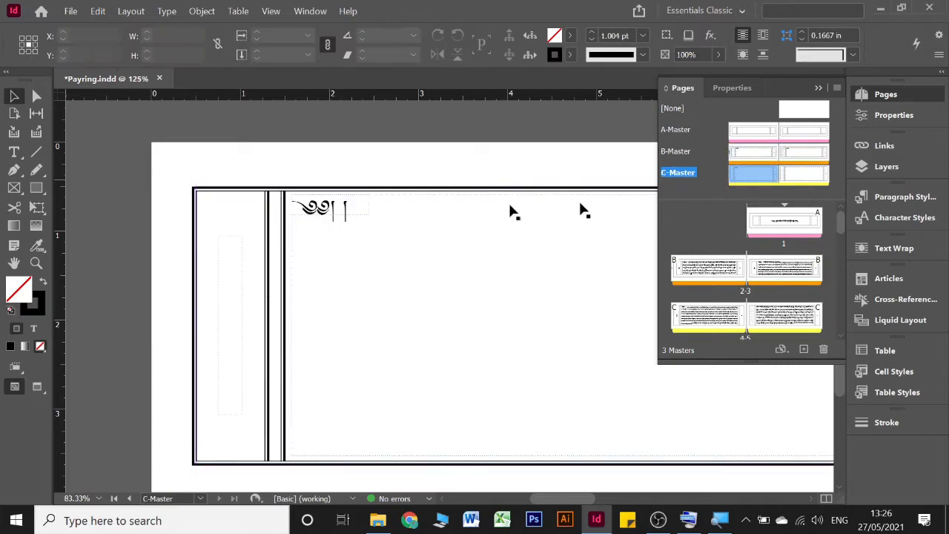
key(ctrl+v)
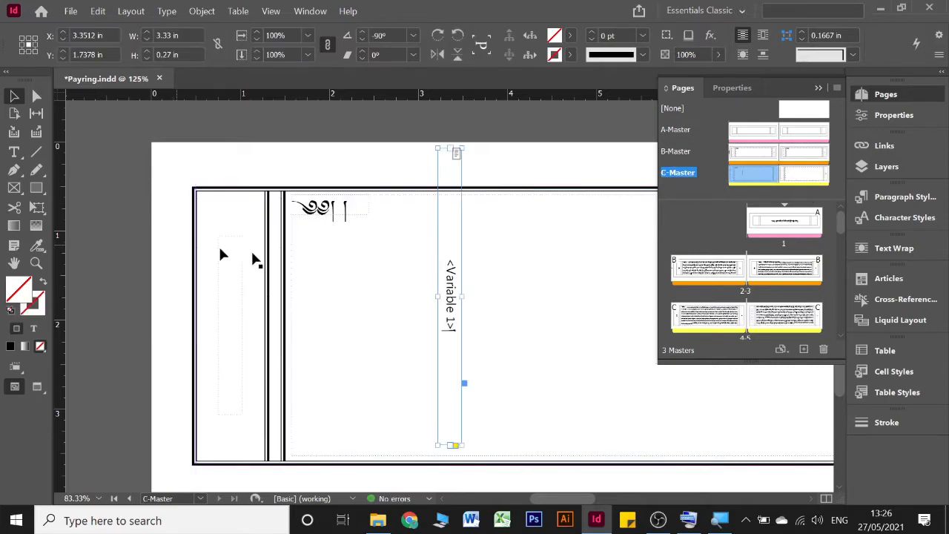
drag(454, 288, 178, 318)
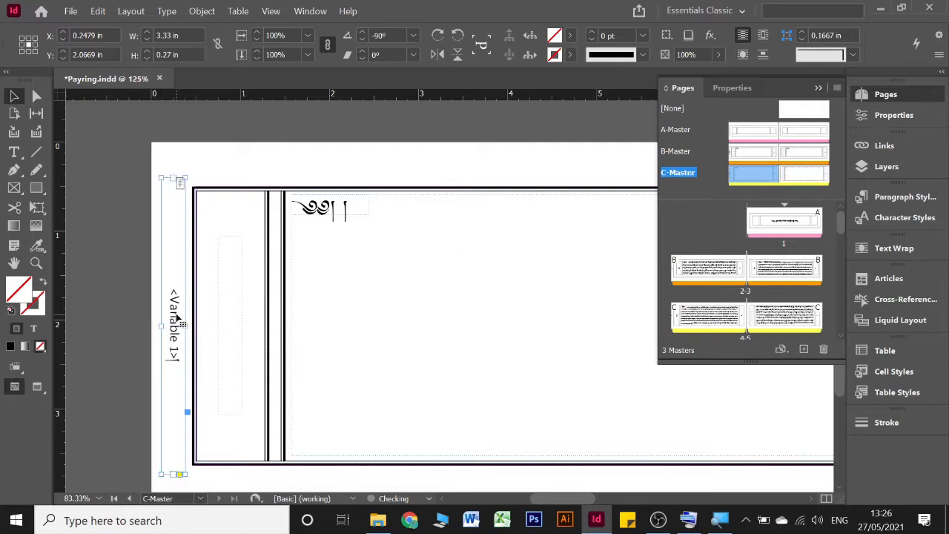
key(Right)
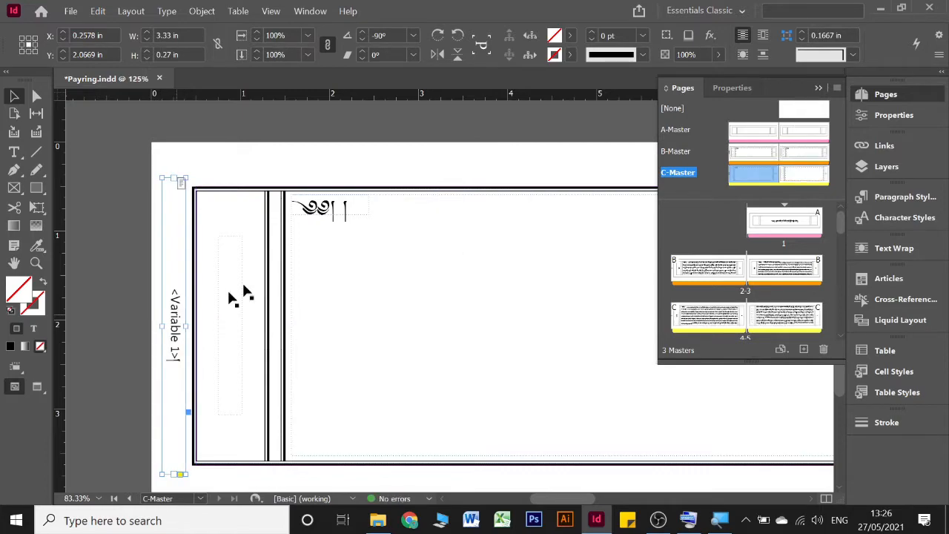
click(493, 176)
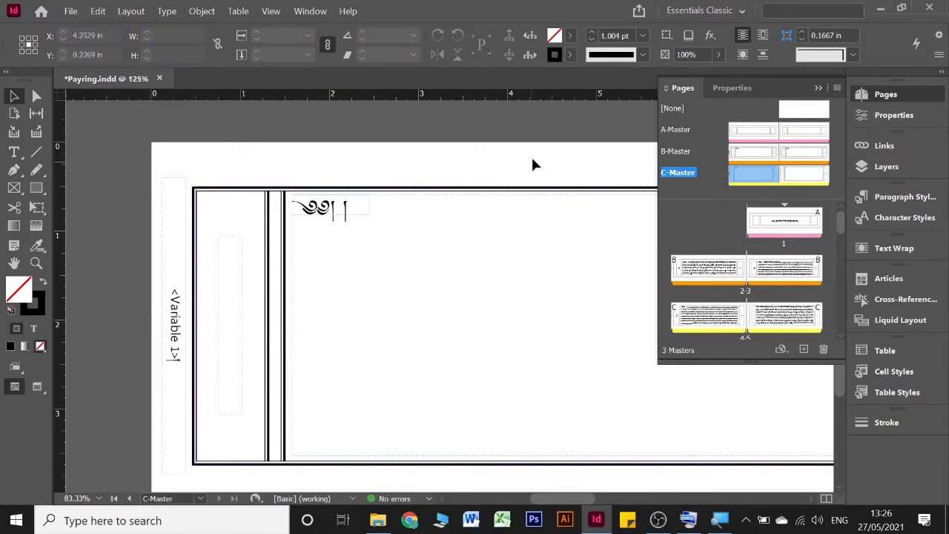
Apply the Title character style to page 1's Tibetan title text, leaving out the opening mark
double_click(788, 225)
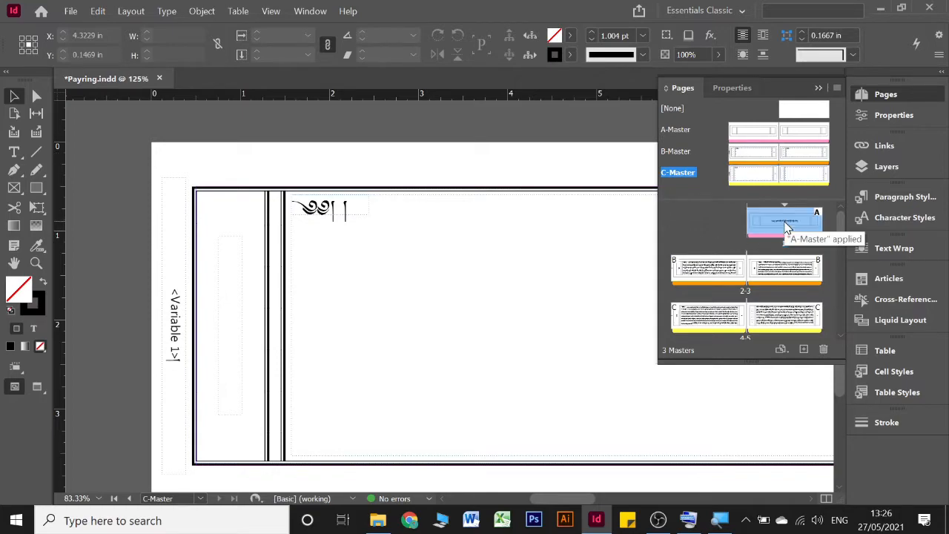
click(819, 89)
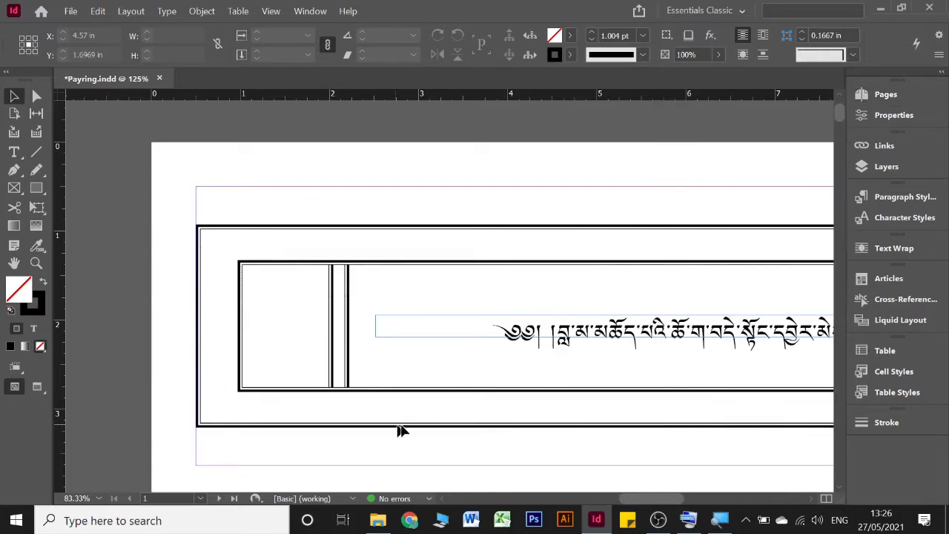
scroll(580, 349, right, 3)
key(t)
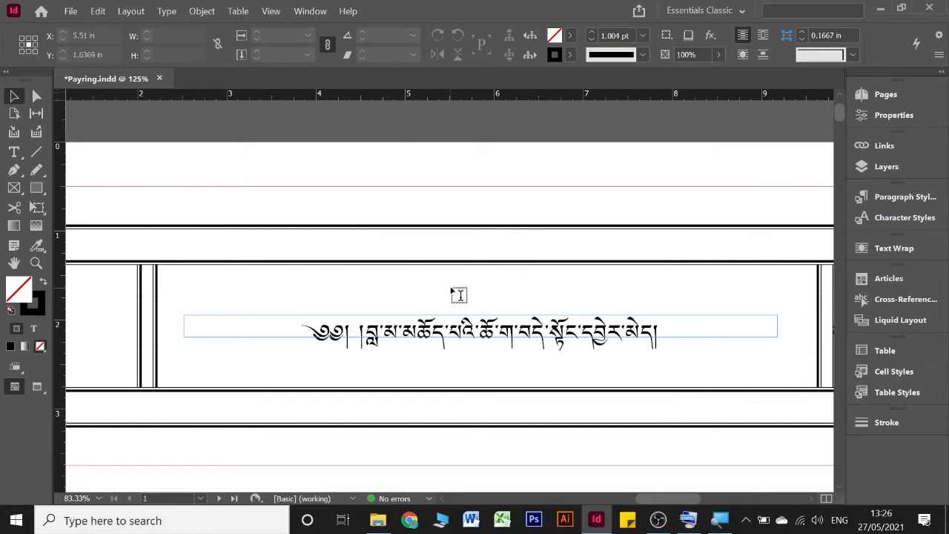
drag(368, 331, 648, 354)
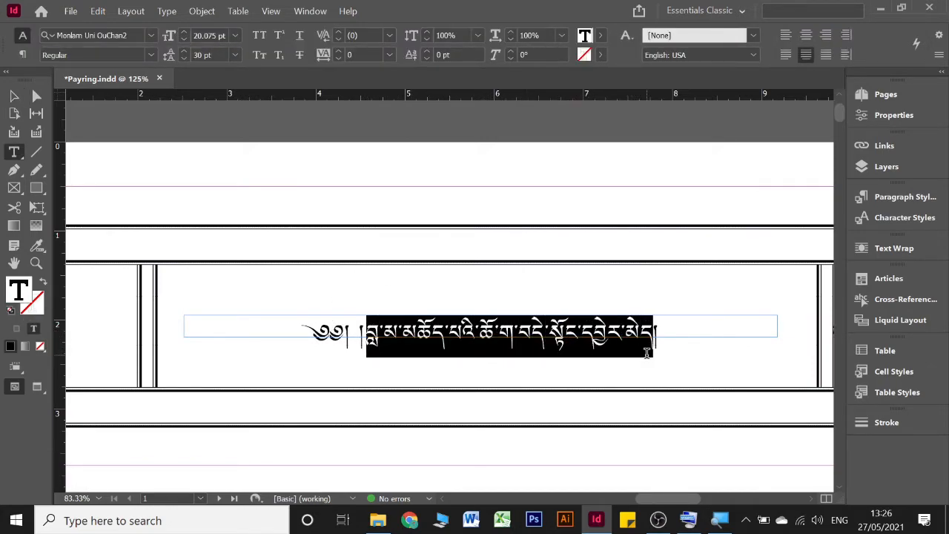
click(883, 224)
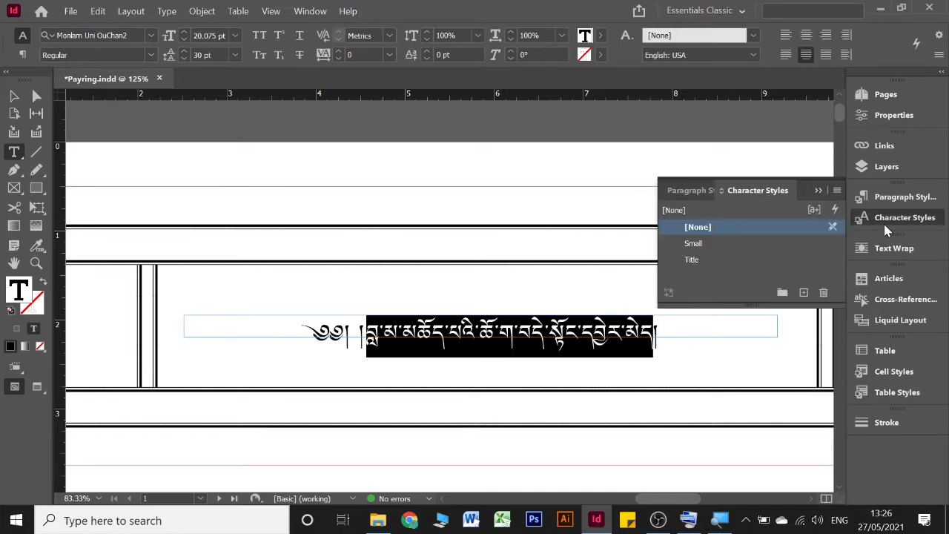
click(689, 257)
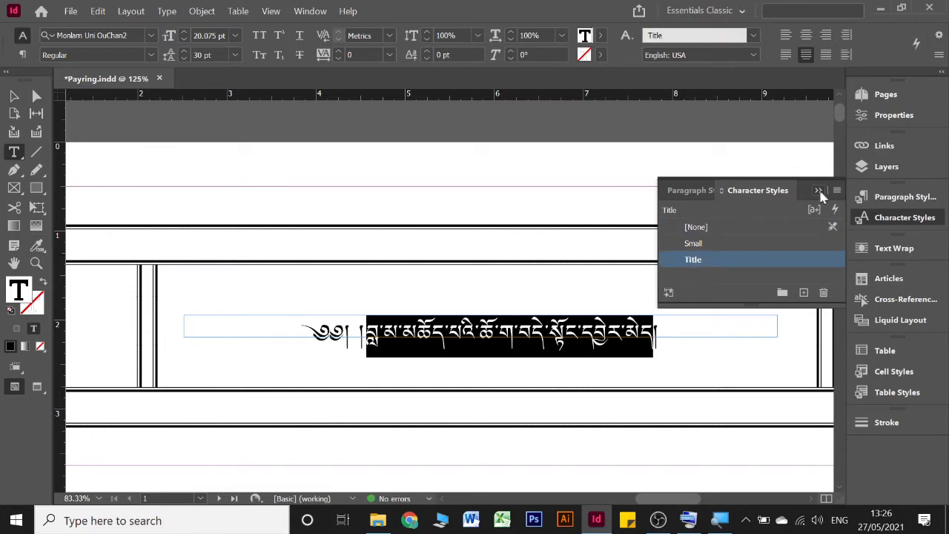
click(820, 192)
click(14, 96)
Look through pages 2 to 7 to check the running header in the outer margins
scroll(364, 267, down, 3)
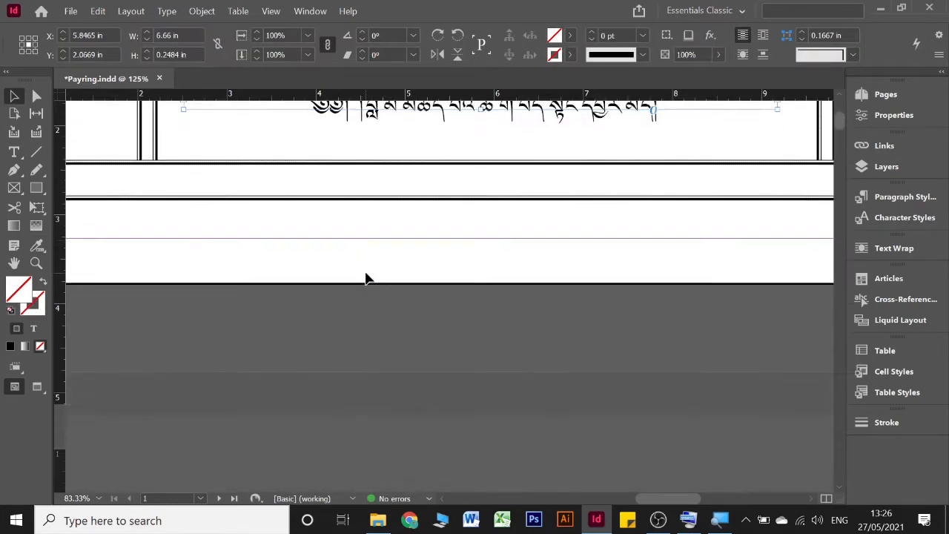
scroll(366, 279, down, 10)
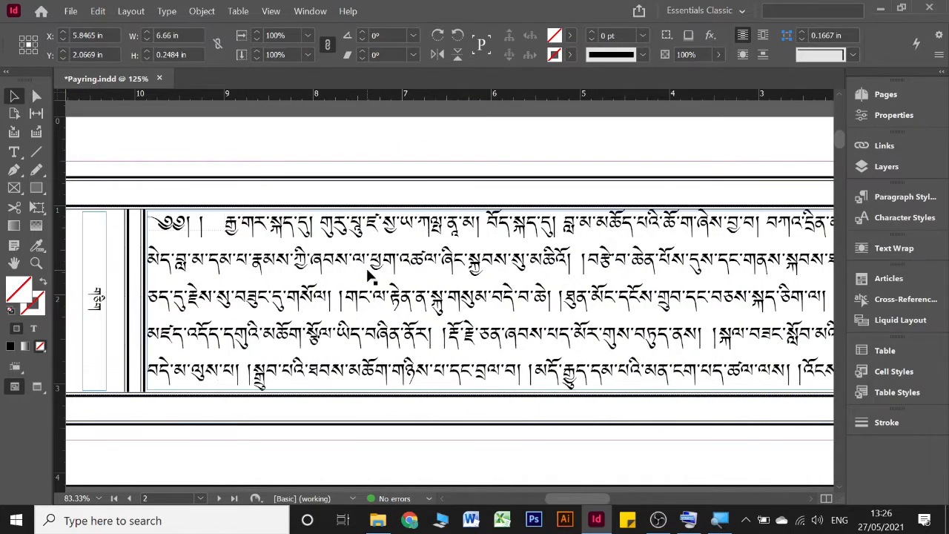
scroll(368, 276, left, 3)
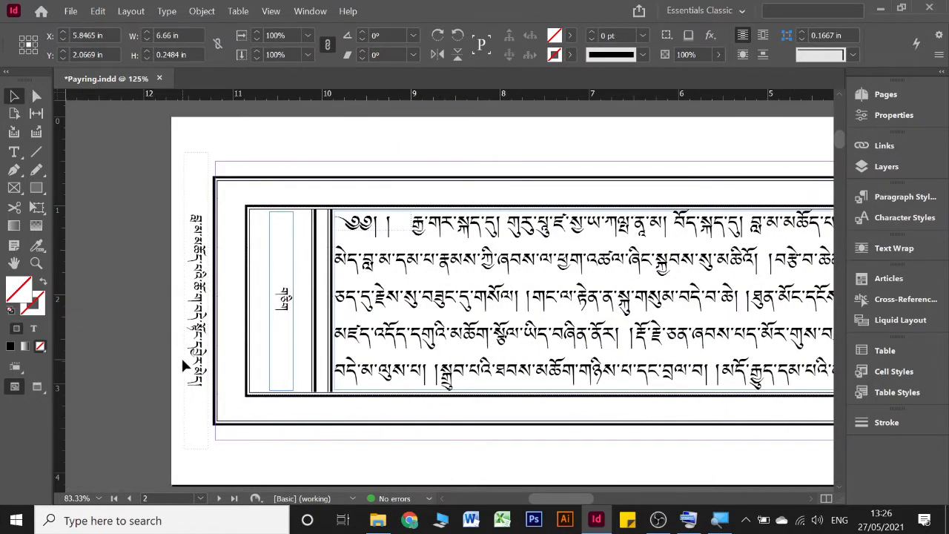
scroll(180, 355, down, 10)
scroll(186, 365, down, 10)
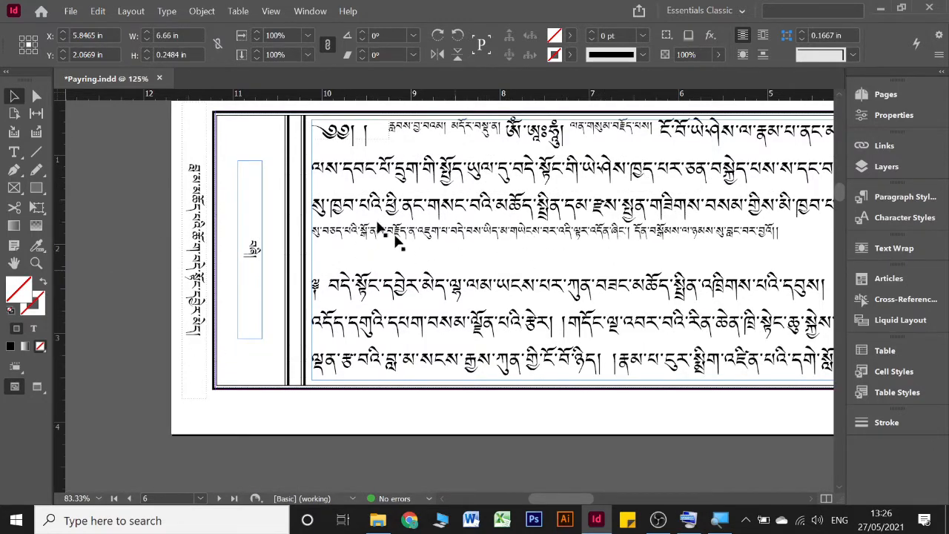
scroll(378, 215, right, 5)
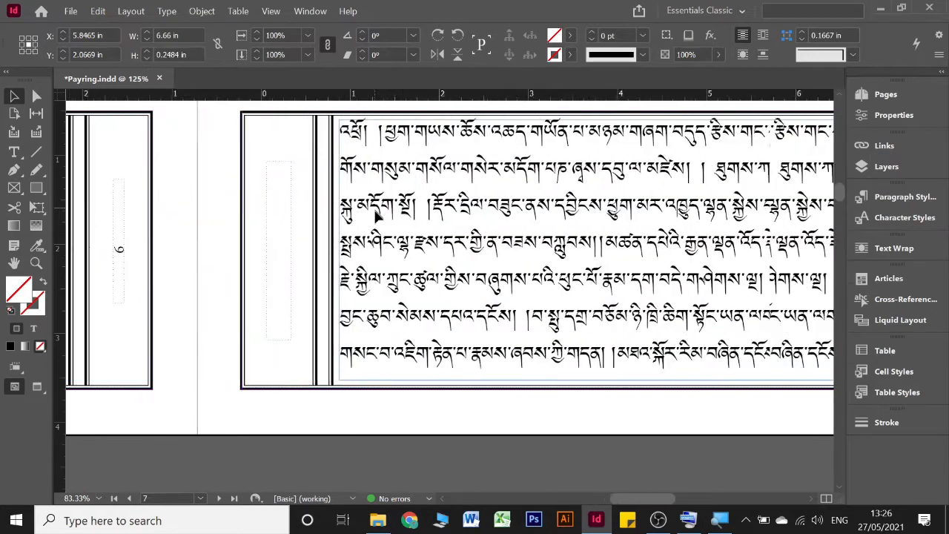
scroll(378, 215, up, 10)
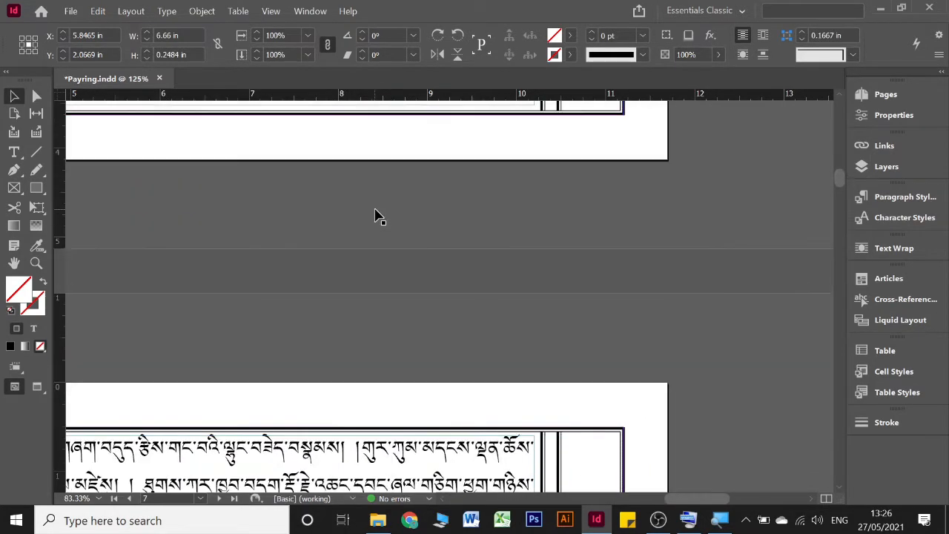
scroll(375, 215, up, 10)
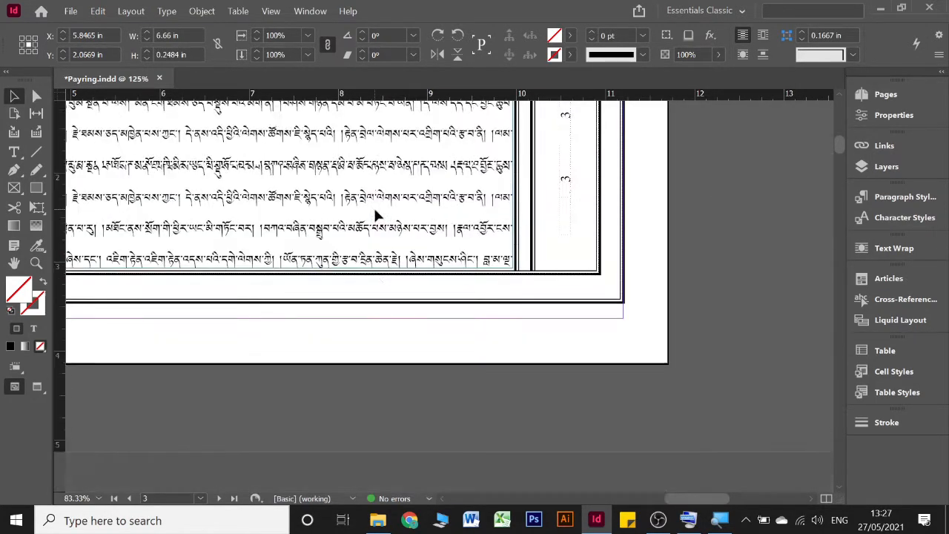
scroll(374, 215, up, 5)
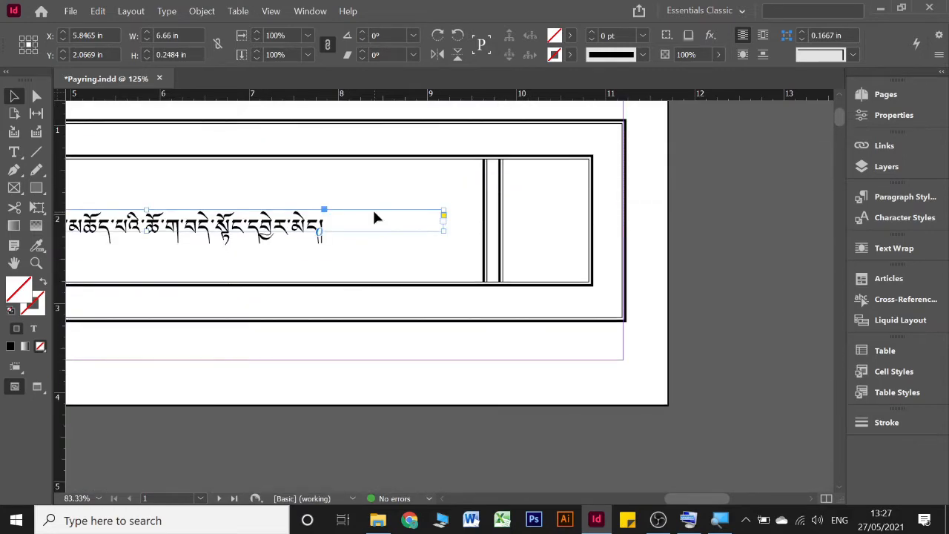
Copy page 1's Tibetan title text, including its closing stroke but not the opening mark
scroll(298, 235, left, 3)
key(t)
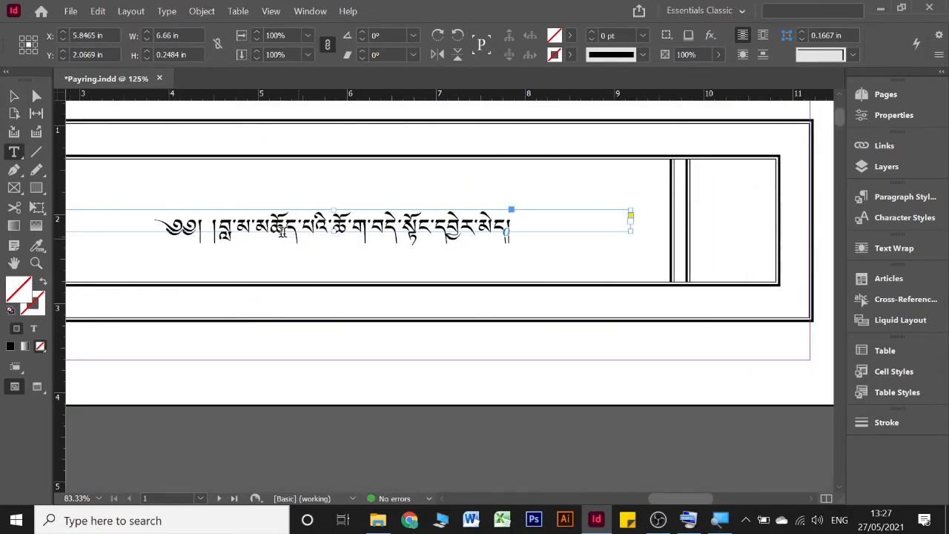
drag(219, 230, 510, 254)
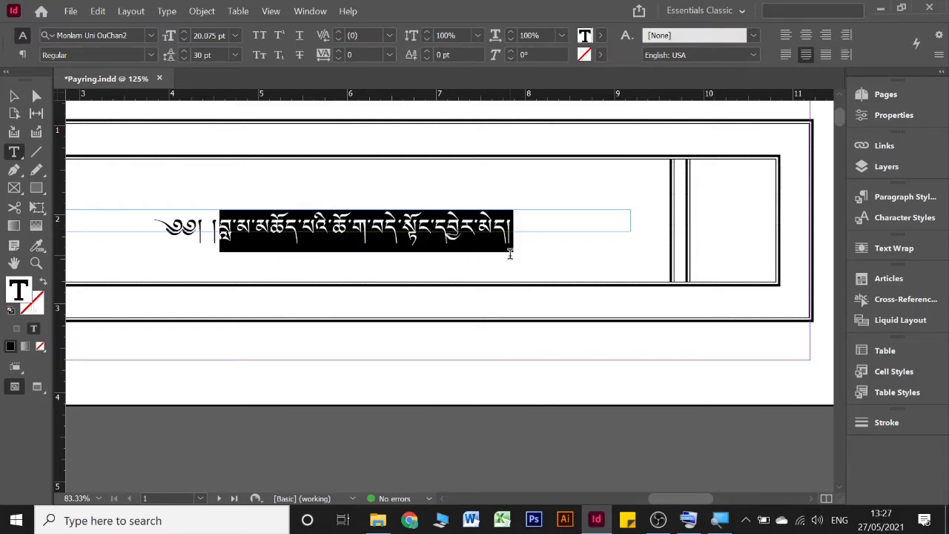
right_click(474, 232)
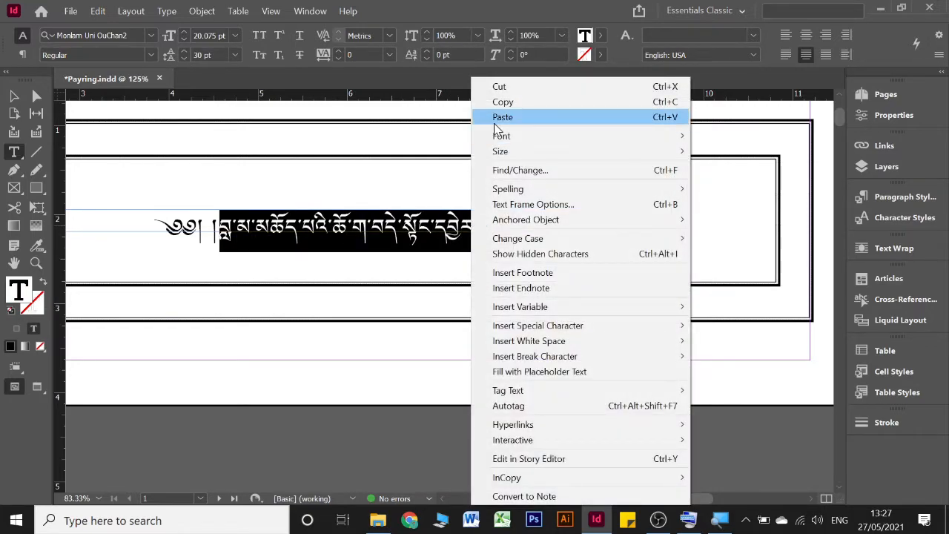
click(503, 103)
Duplicate B-Master's left-page header frame into the page's text area at about X 4.058 in, Y 2.067 in
click(908, 100)
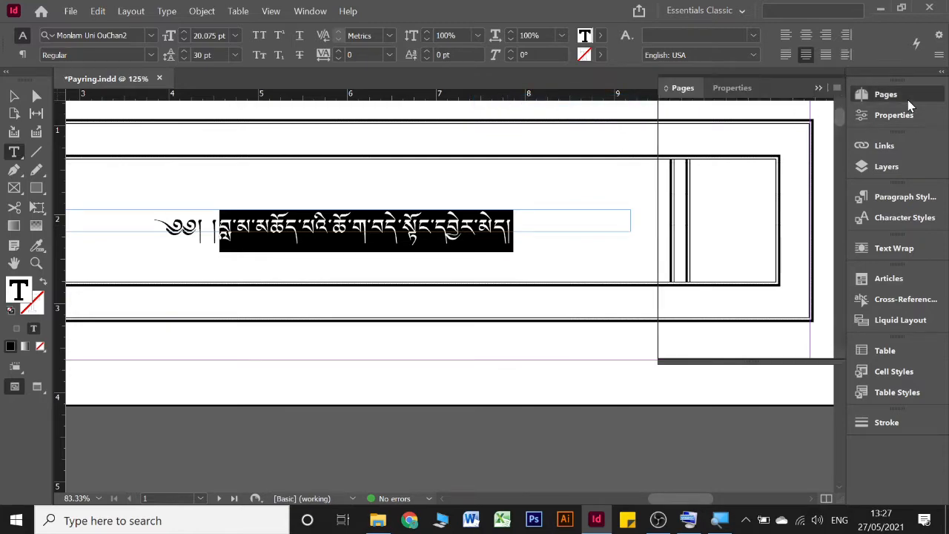
double_click(809, 158)
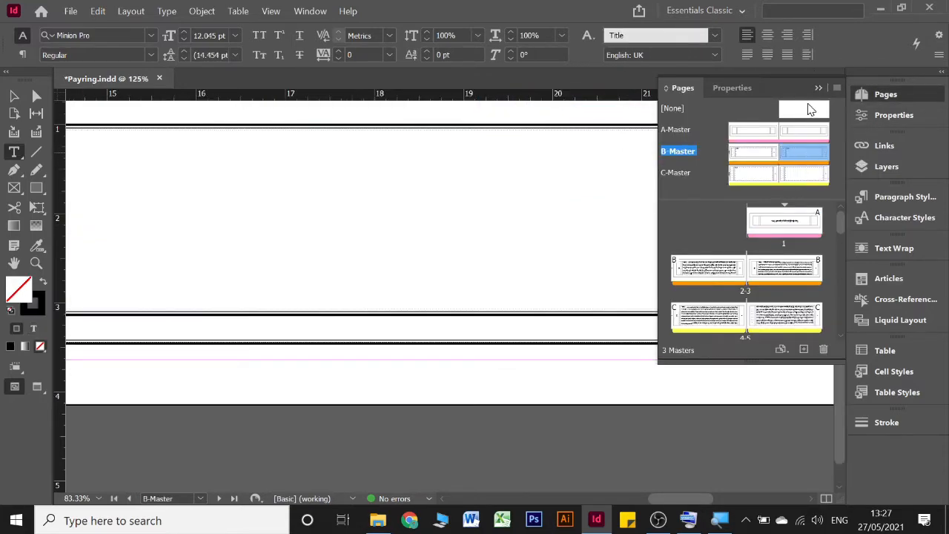
click(819, 87)
scroll(604, 193, left, 15)
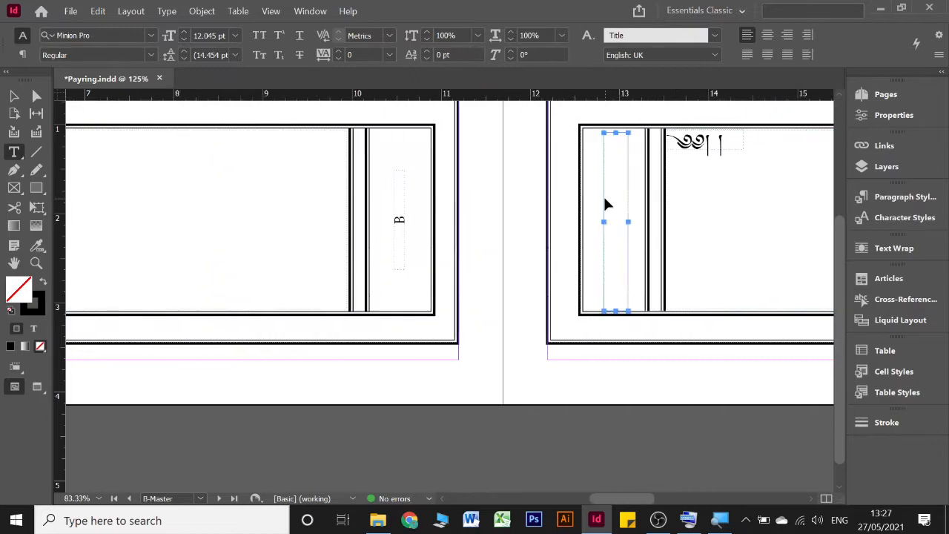
click(13, 96)
click(307, 201)
double_click(305, 200)
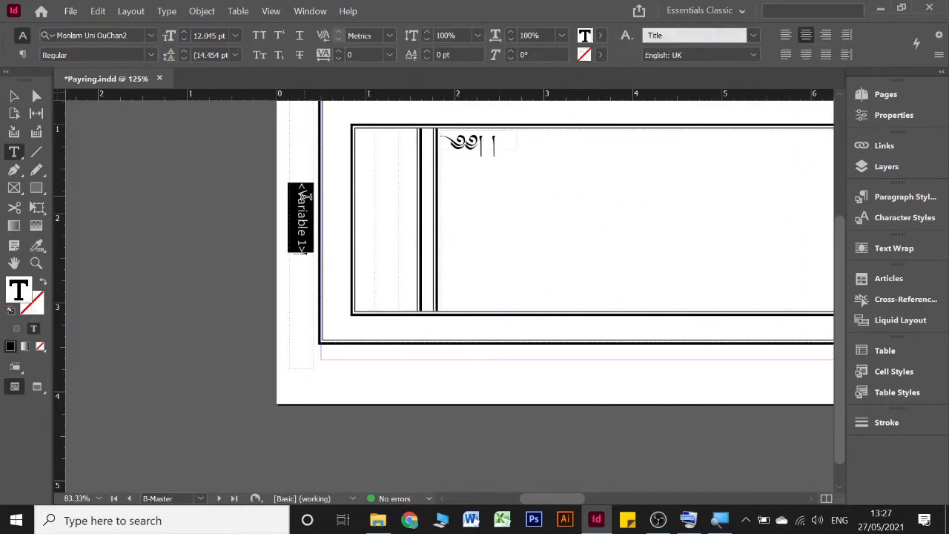
click(14, 96)
click(300, 244)
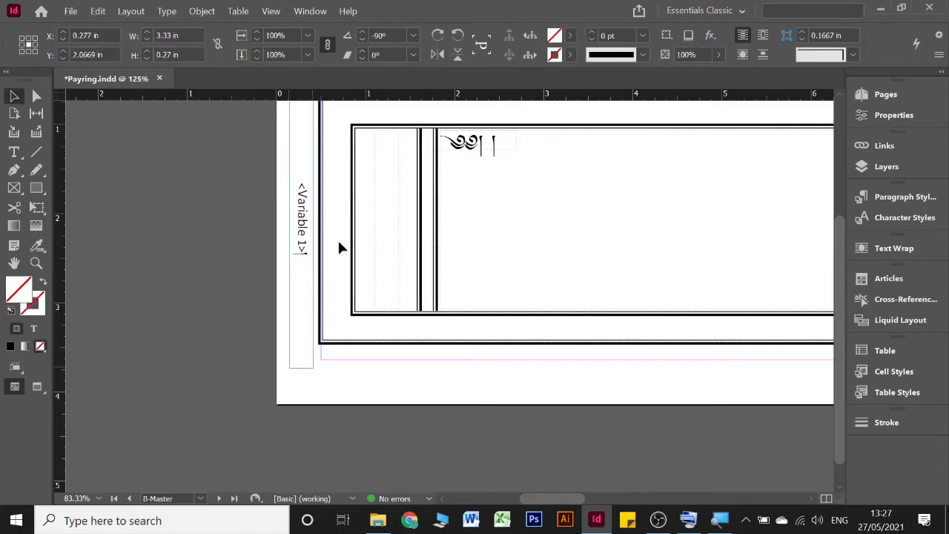
drag(301, 247, 639, 259)
double_click(636, 254)
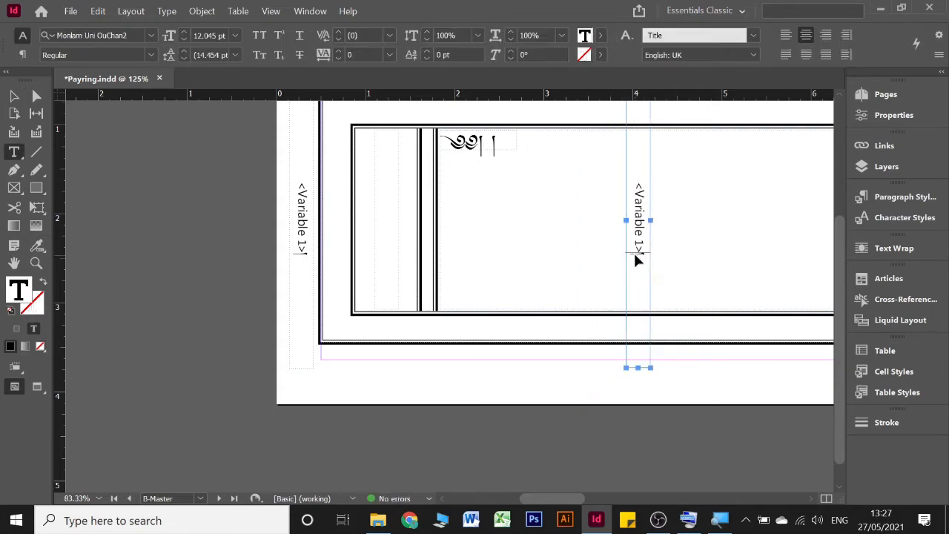
Replace the duplicated frame's variable text with the copied Tibetan title and set its font size to 11 pt
key(ctrl+a)
key(BackSpace)
key(ctrl+v)
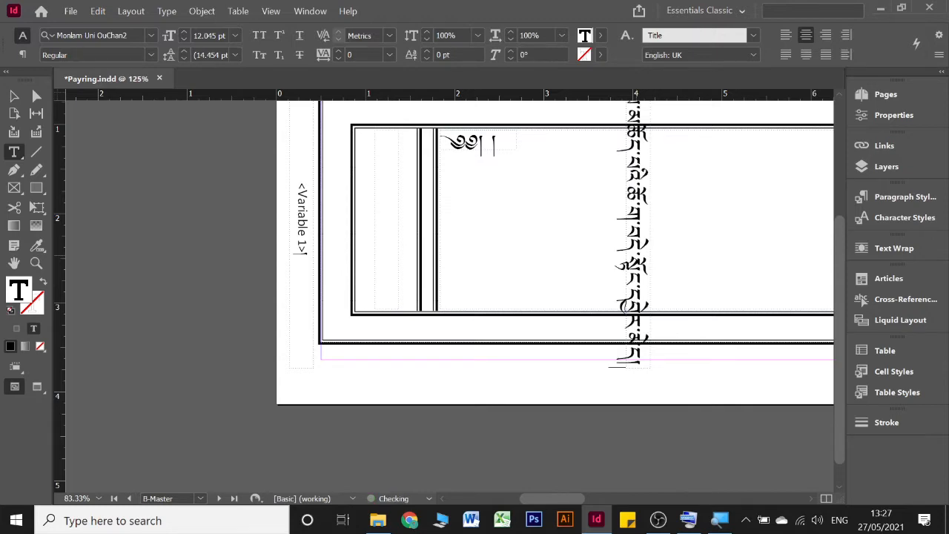
key(ctrl+a)
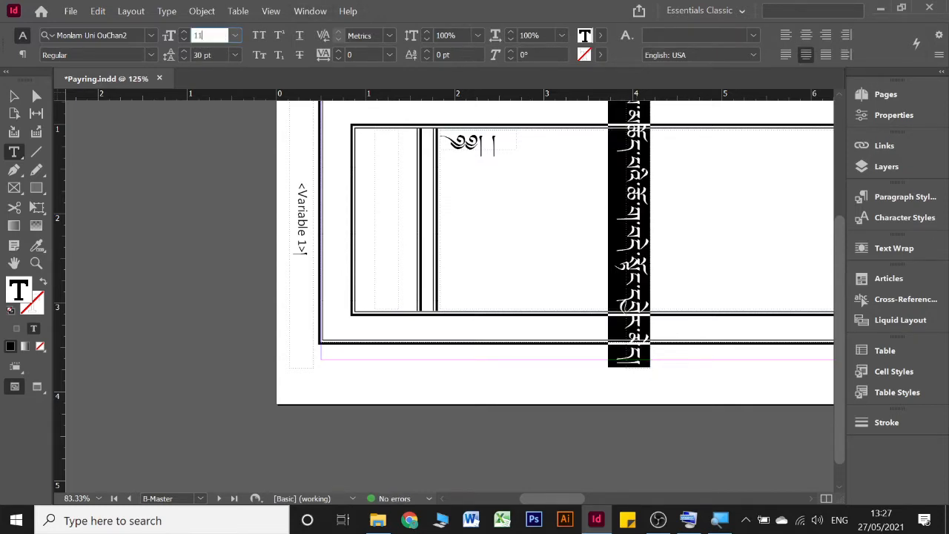
text(11)
key(Return)
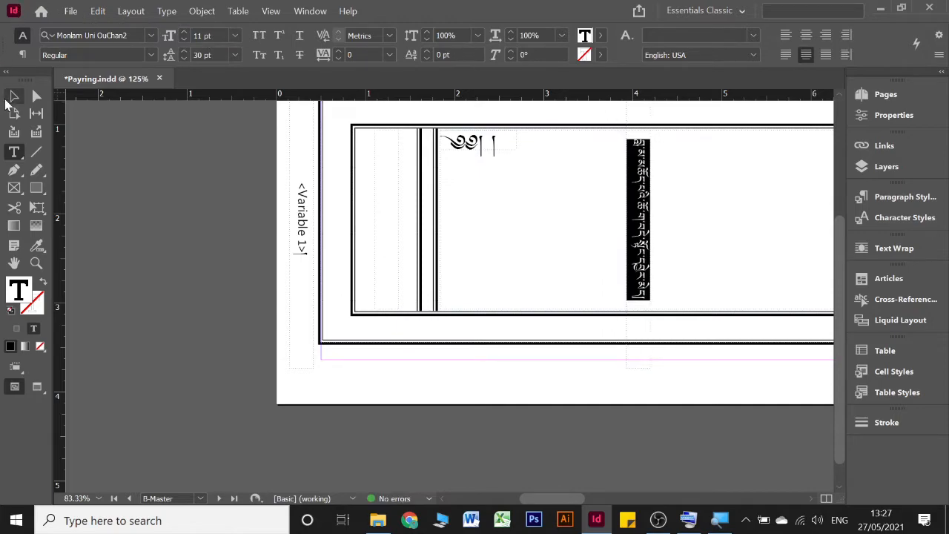
Move the title frame to B-Master's right page, outside the border's outer edge at about X 23.138 in, Y 2.067 in
click(9, 101)
scroll(519, 272, right, 10)
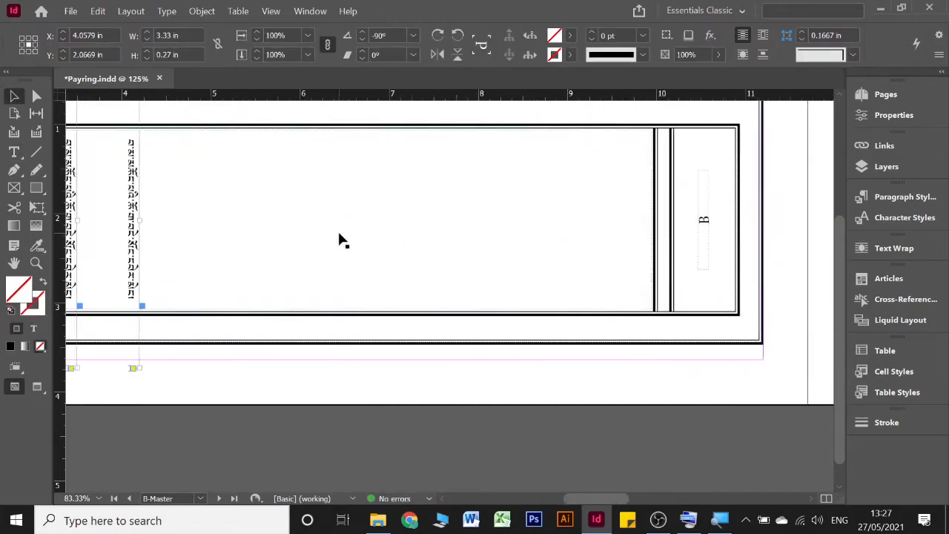
scroll(339, 239, left, 2)
drag(256, 256, 834, 269)
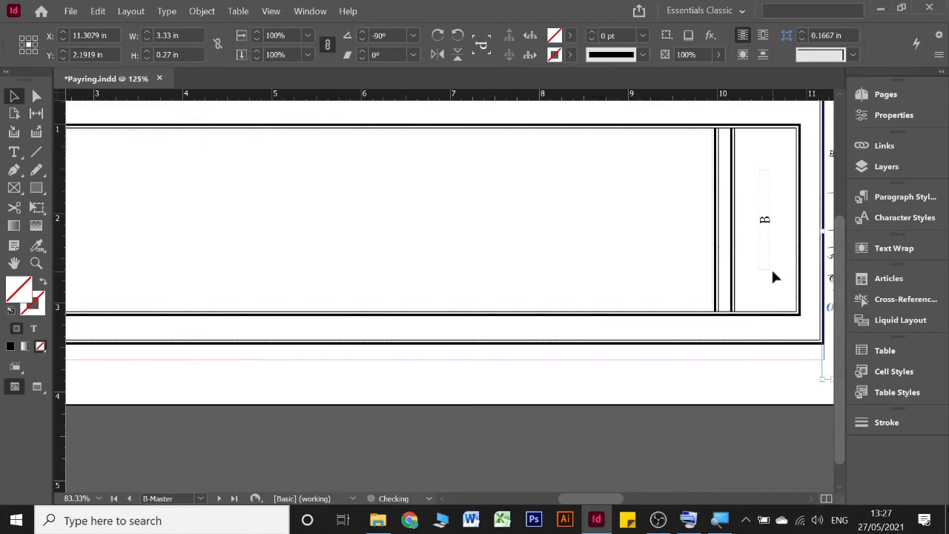
scroll(773, 277, right, 15)
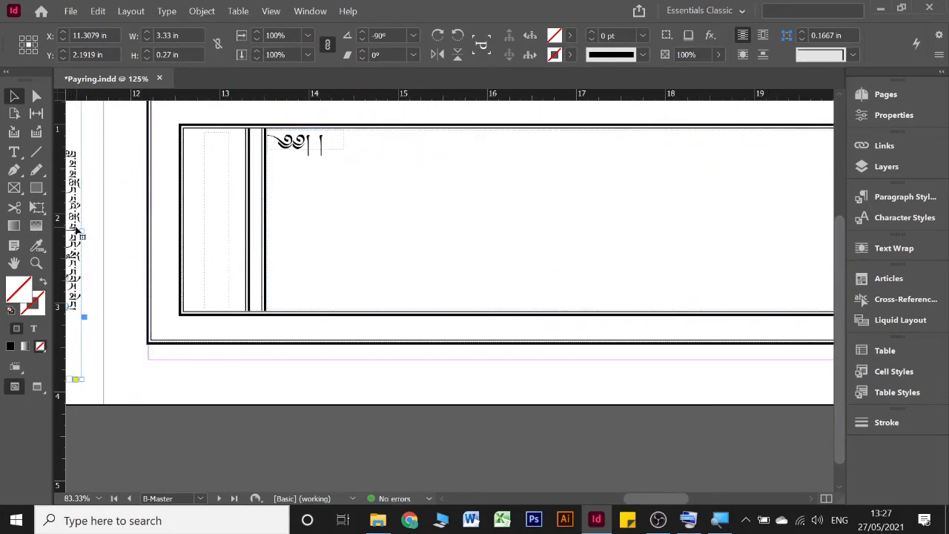
drag(74, 231, 519, 254)
scroll(519, 254, right, 8)
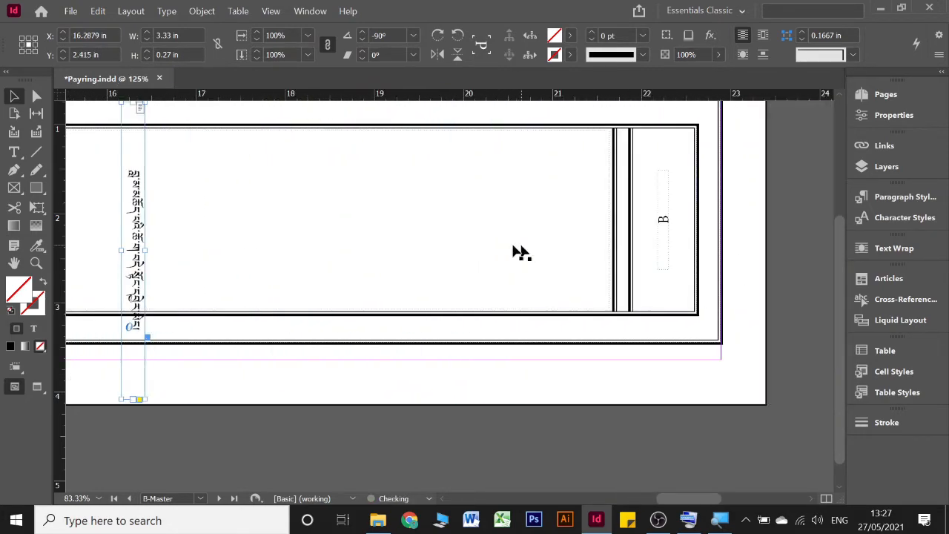
drag(140, 249, 653, 254)
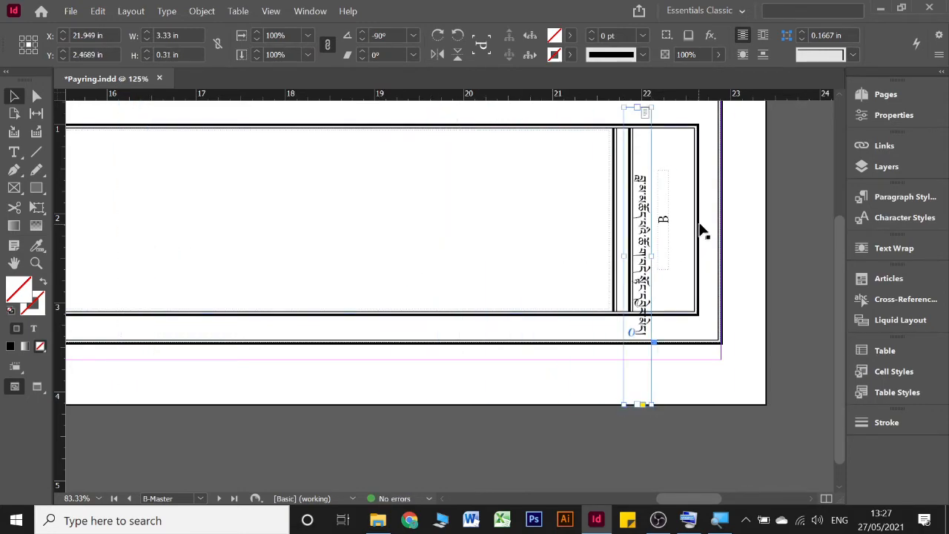
scroll(642, 296, up, 3)
drag(642, 375, 751, 339)
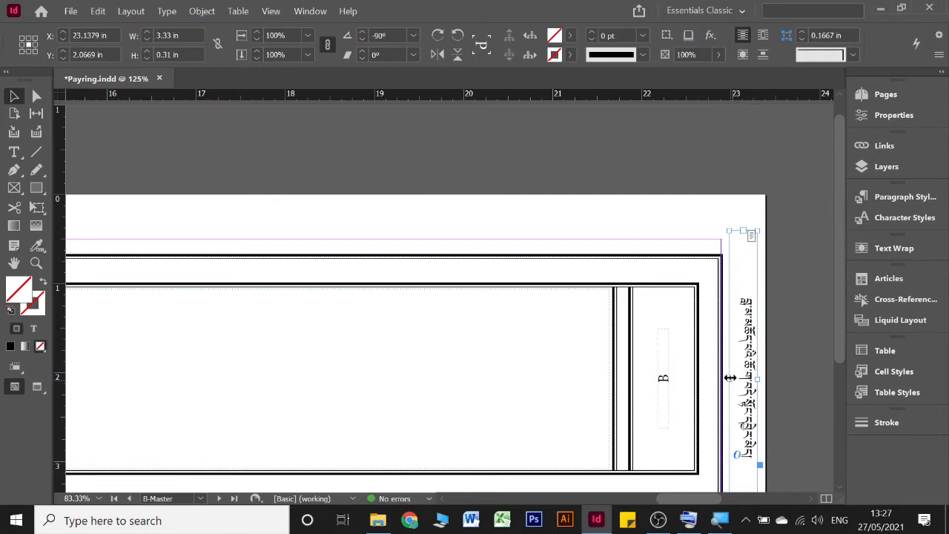
Reduce the Tibetan title frame's height on B-Master's right page to about 0.136 in and copy the frame
drag(730, 378, 744, 378)
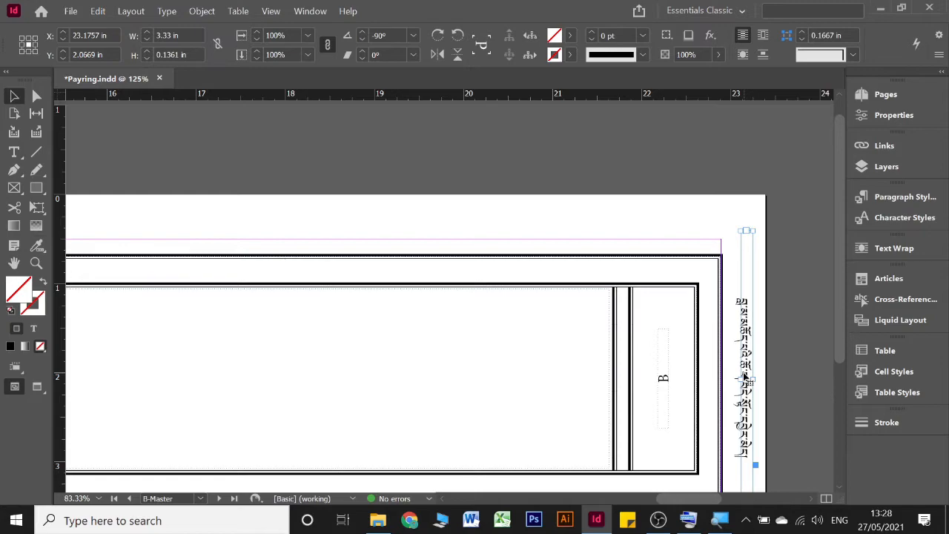
scroll(756, 303, down, 3)
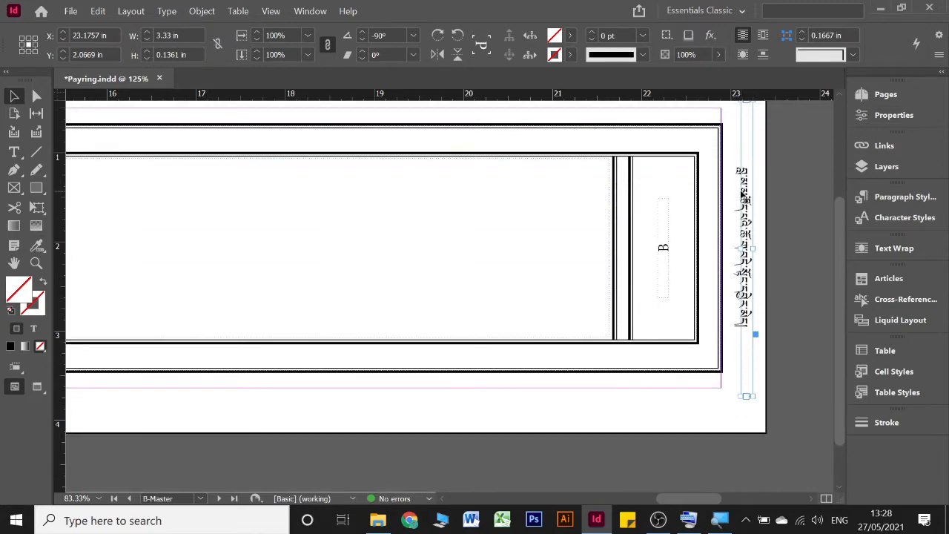
right_click(747, 192)
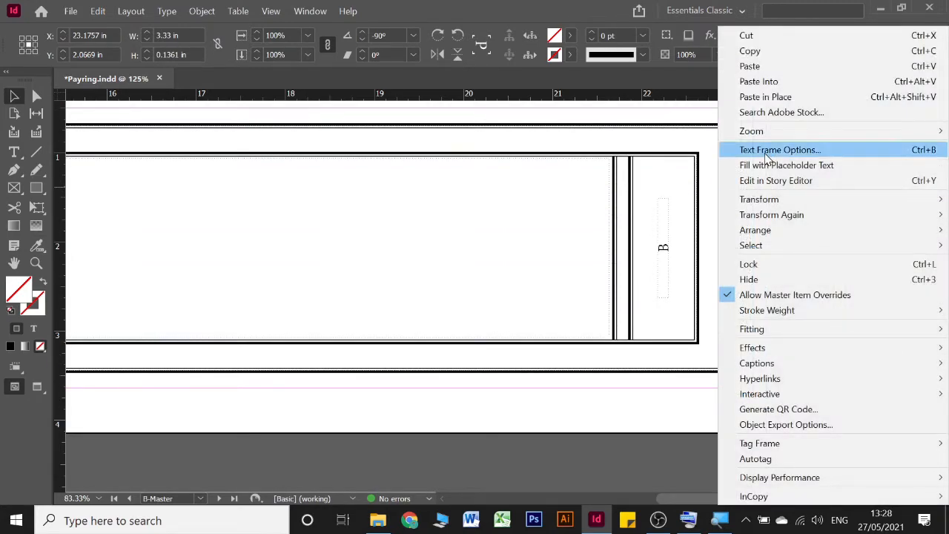
click(815, 49)
Paste the title frame onto C-Master's right page, outside the border's outer edge at about X 23.162 in, Y 2.067 in
click(880, 95)
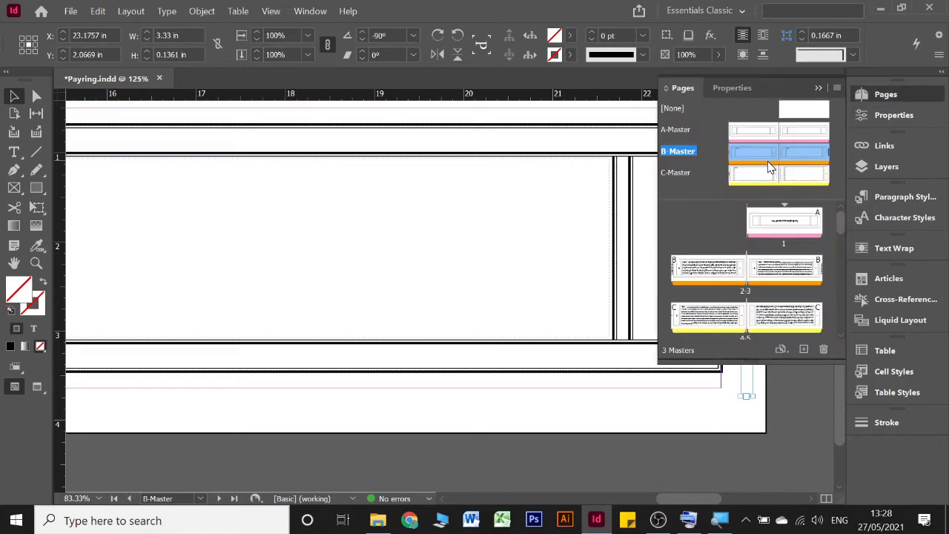
double_click(788, 175)
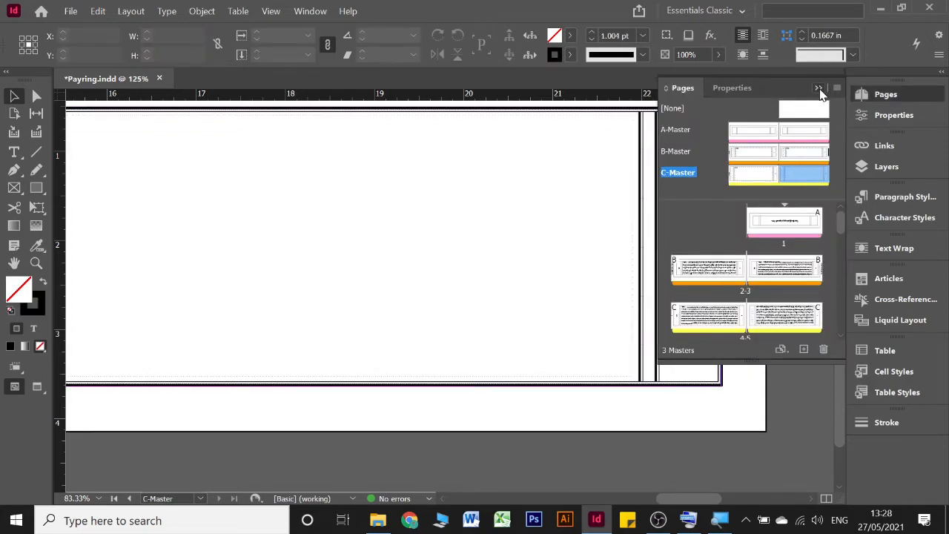
click(835, 79)
key(ctrl+v)
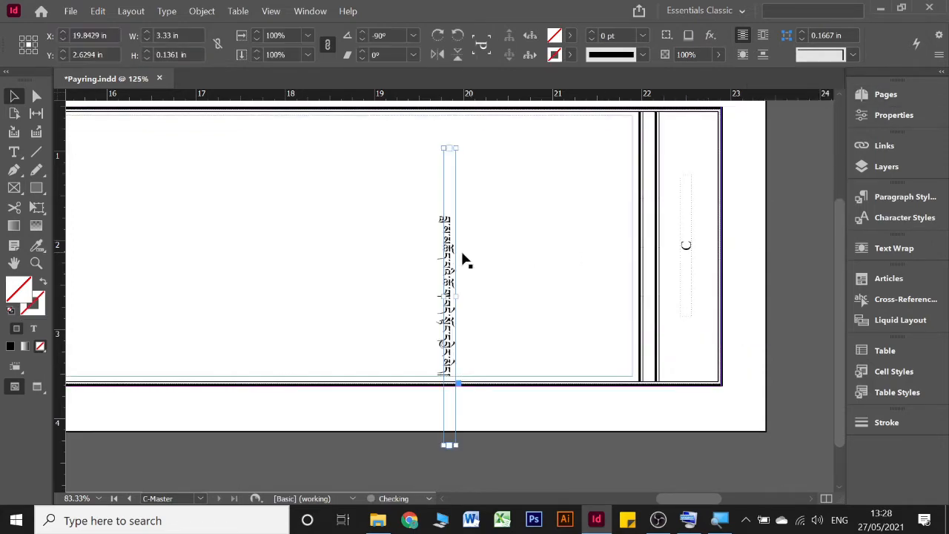
drag(459, 260, 747, 213)
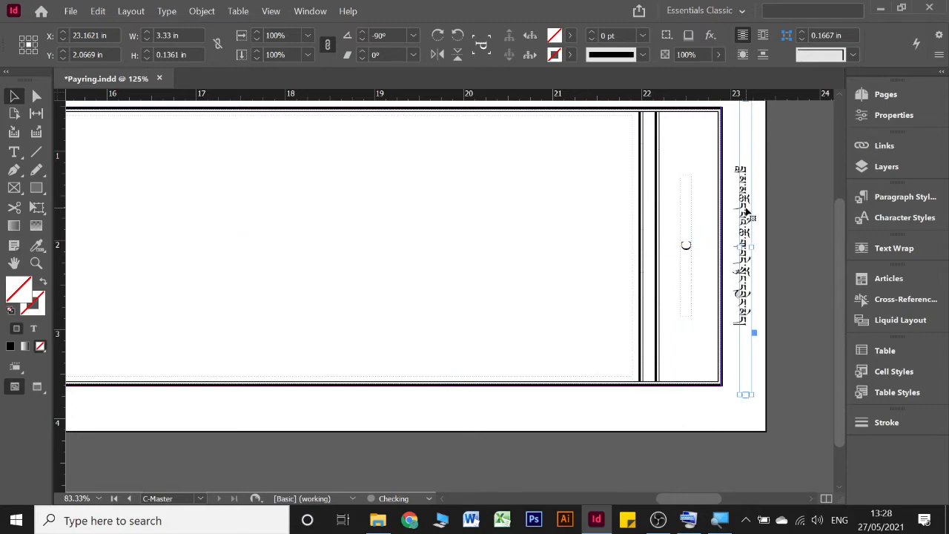
click(789, 212)
Examine the running headers at the outer edges of C-Master's left and right pages
click(885, 94)
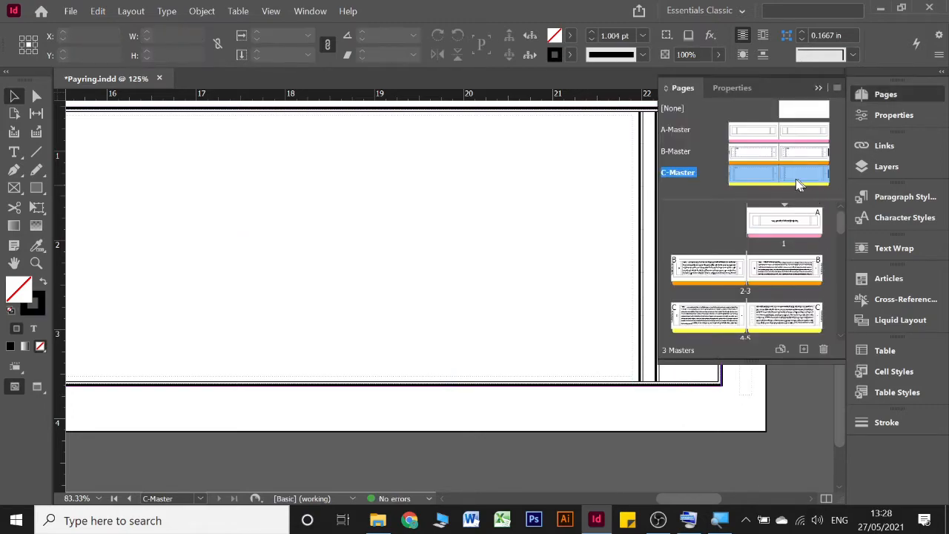
click(776, 226)
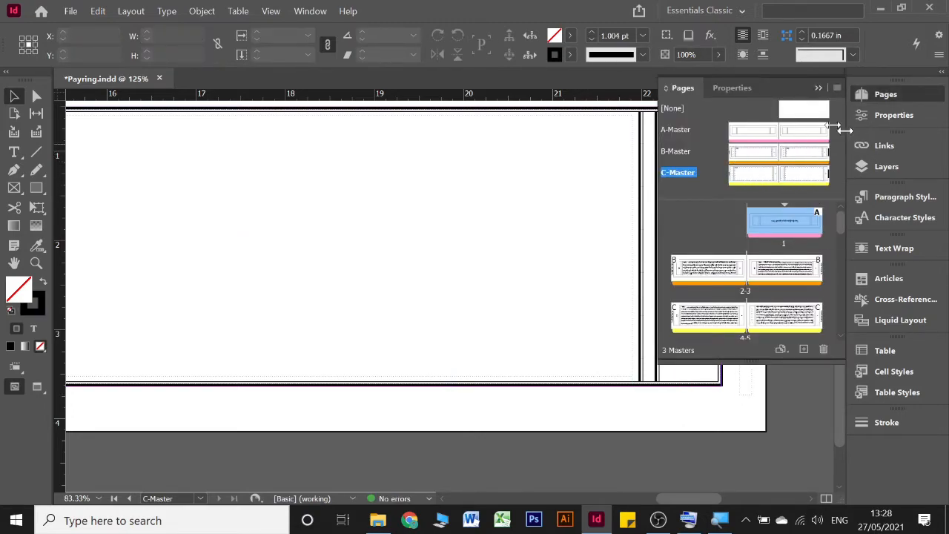
click(817, 88)
key(ctrl+minus)
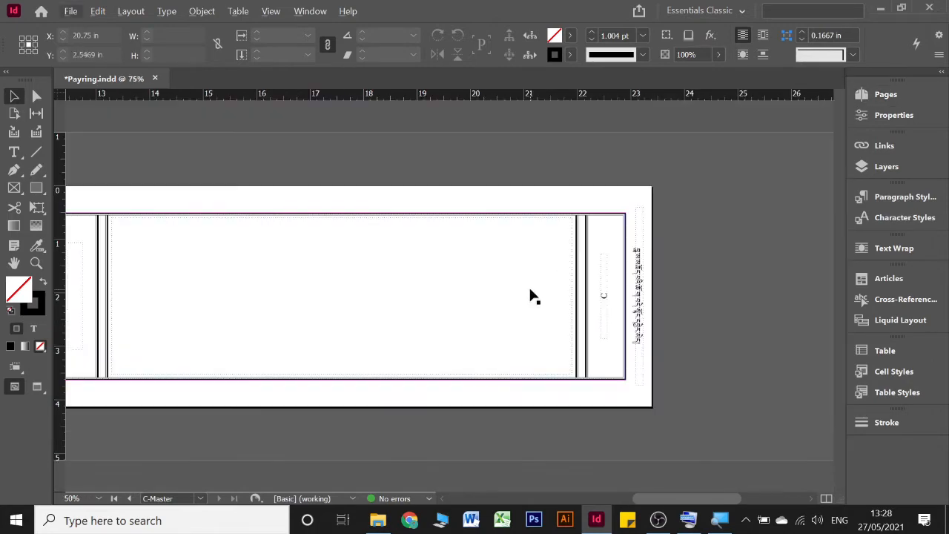
drag(530, 294, 741, 256)
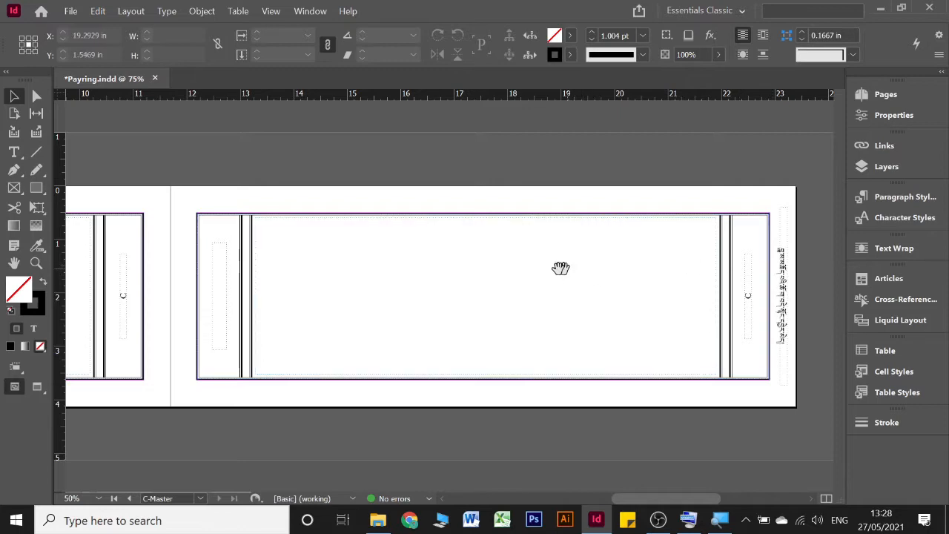
drag(489, 268, 659, 270)
drag(350, 281, 606, 281)
drag(436, 282, 512, 294)
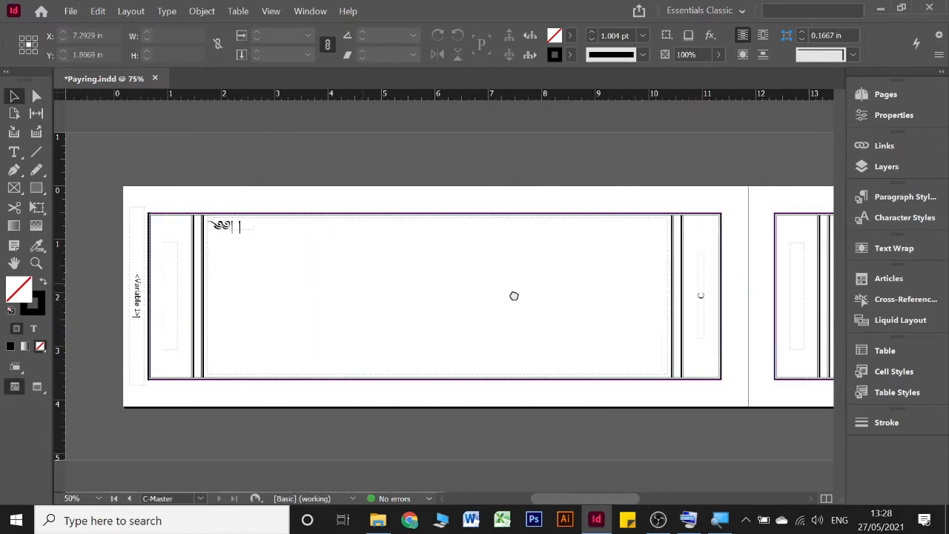
drag(744, 282, 535, 283)
drag(700, 300, 515, 293)
drag(316, 244, 581, 281)
drag(383, 290, 541, 290)
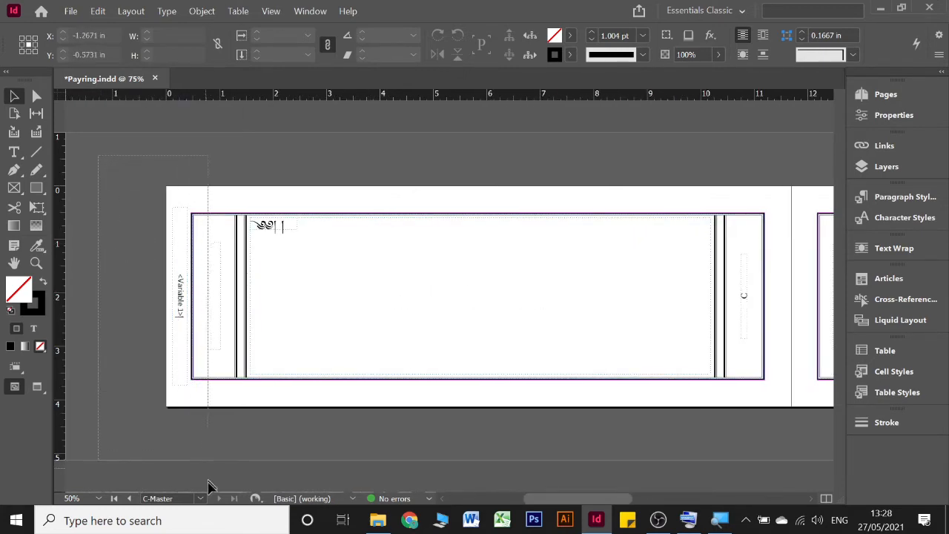
key(ctrl+a)
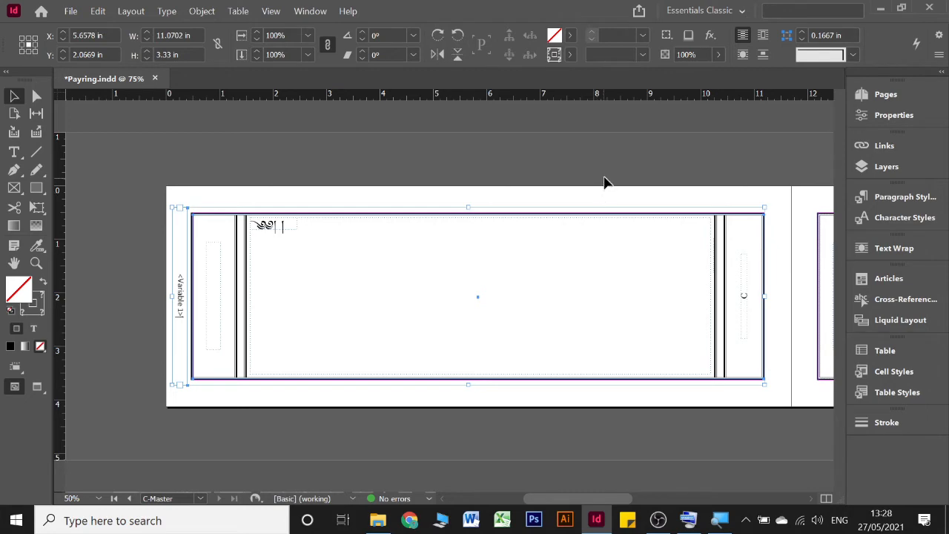
click(604, 182)
drag(119, 241, 185, 354)
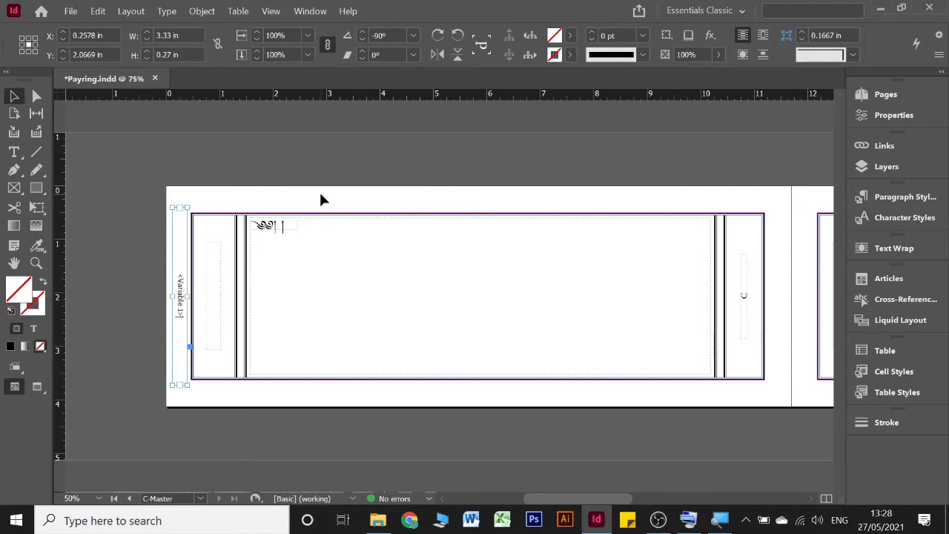
click(590, 206)
drag(602, 201, 307, 236)
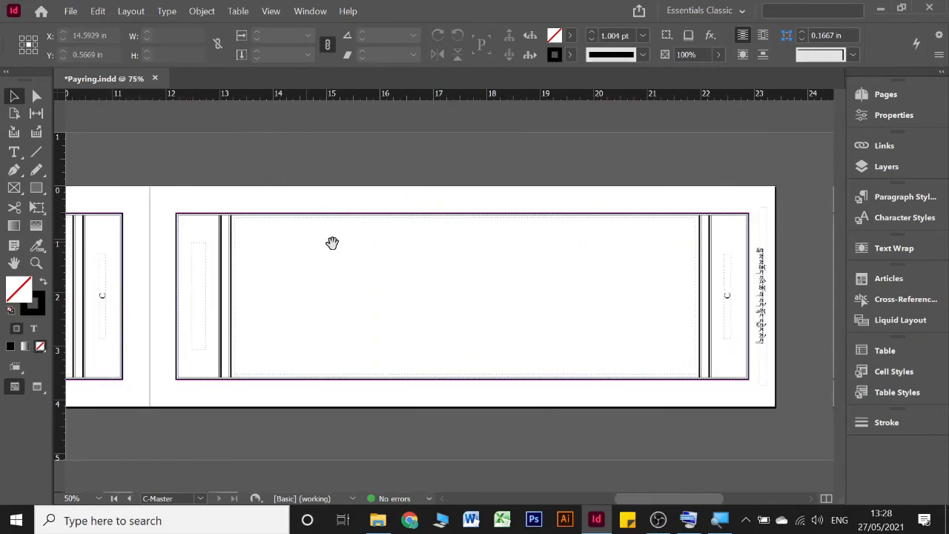
drag(601, 238, 476, 239)
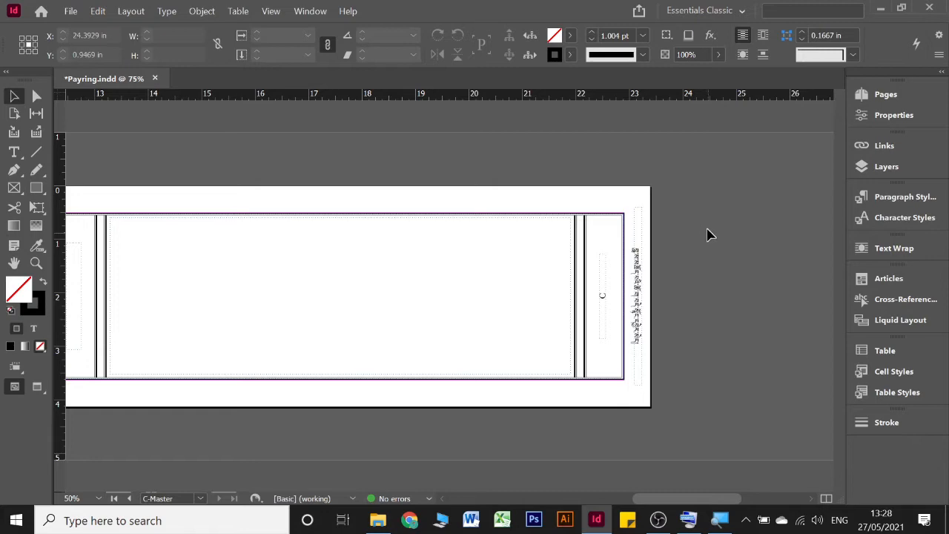
click(637, 275)
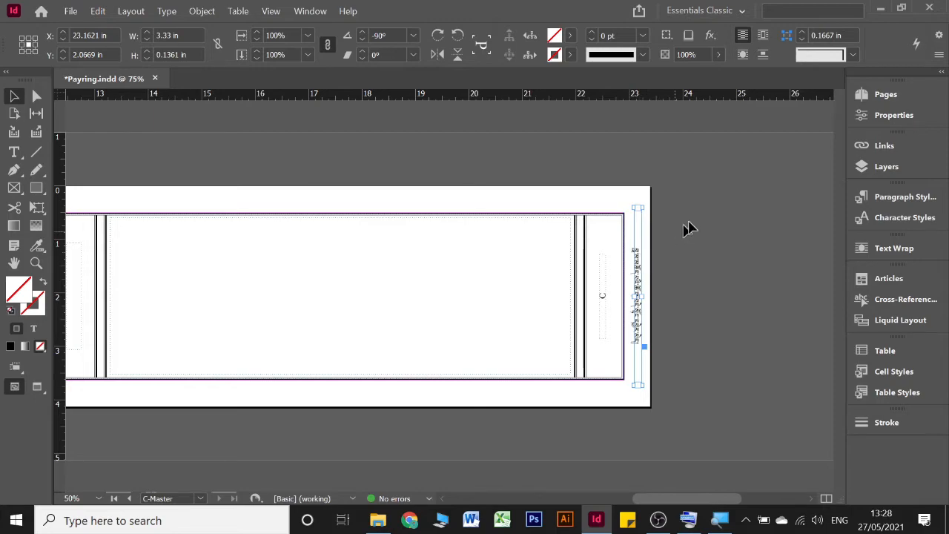
Check the placement and reading direction of the running headers on the page 2-3 spread
click(880, 94)
double_click(794, 269)
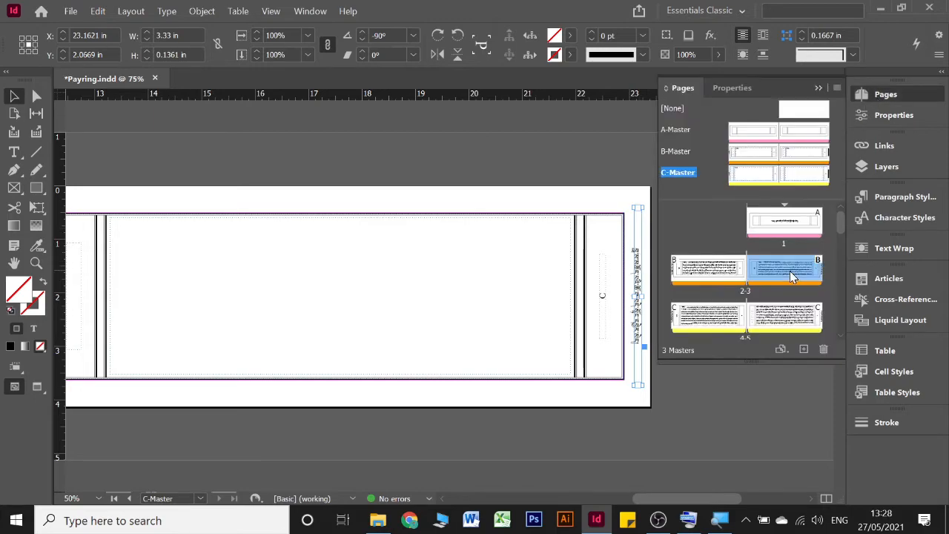
click(817, 87)
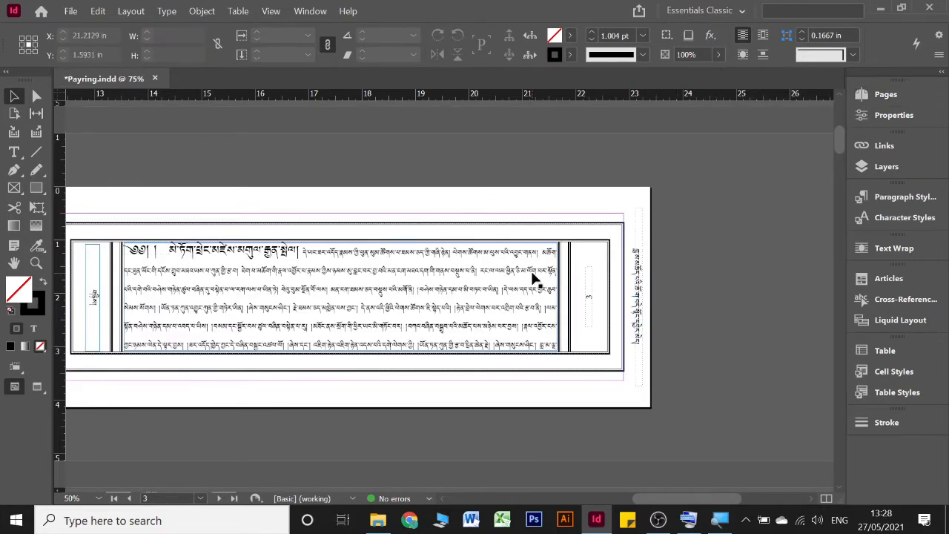
scroll(534, 278, left, 5)
scroll(532, 281, left, 3)
scroll(532, 280, right, 10)
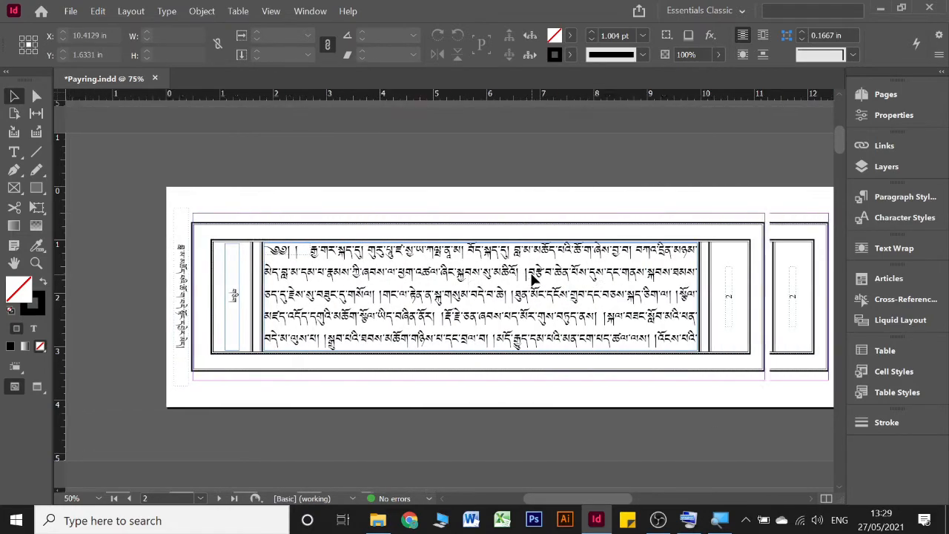
scroll(533, 281, left, 10)
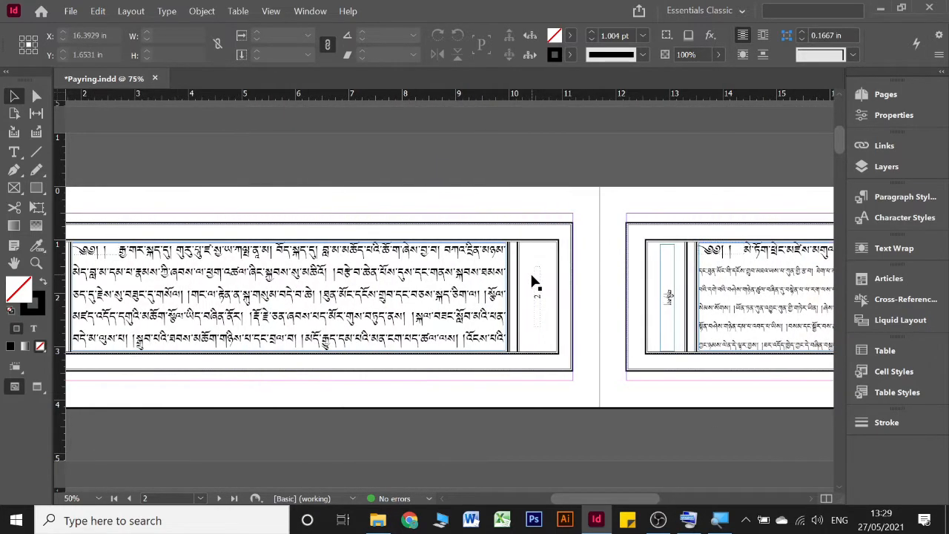
scroll(534, 282, right, 2)
scroll(535, 282, right, 2)
Rotate the title frame on B-Master's right page to 90° and nudge it inward to about X 23.146 in
click(882, 94)
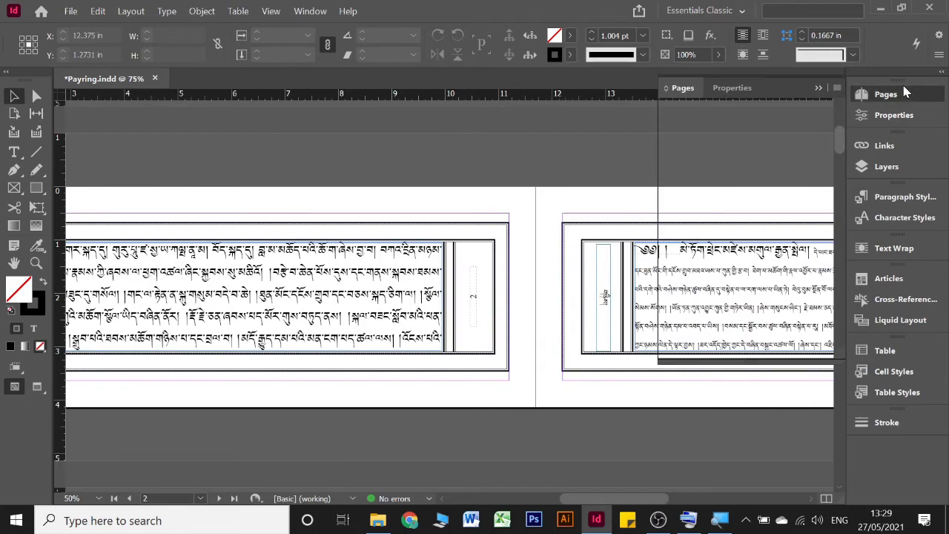
double_click(821, 150)
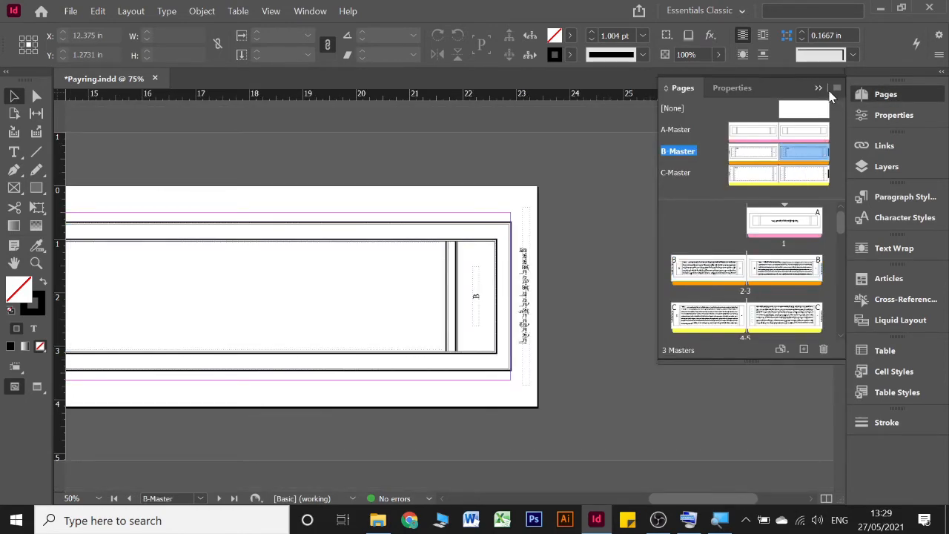
click(819, 87)
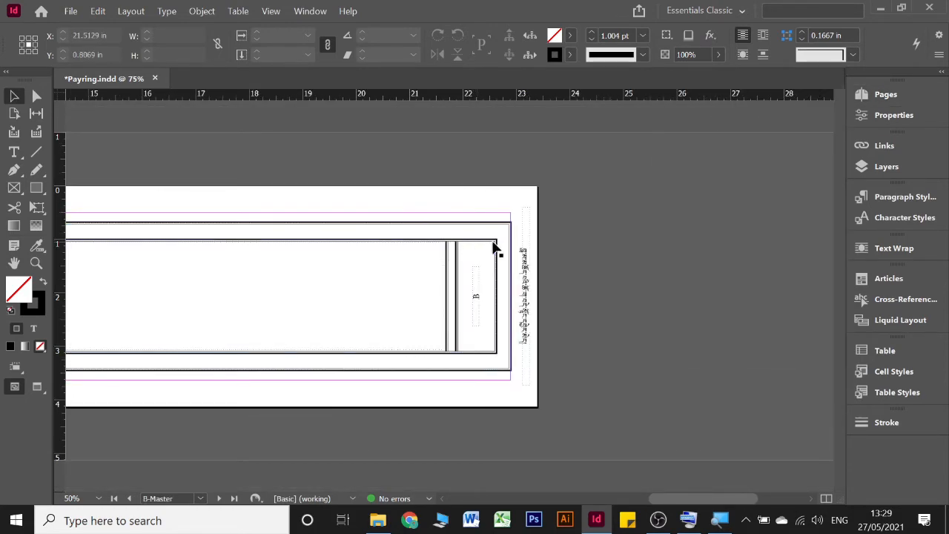
click(532, 206)
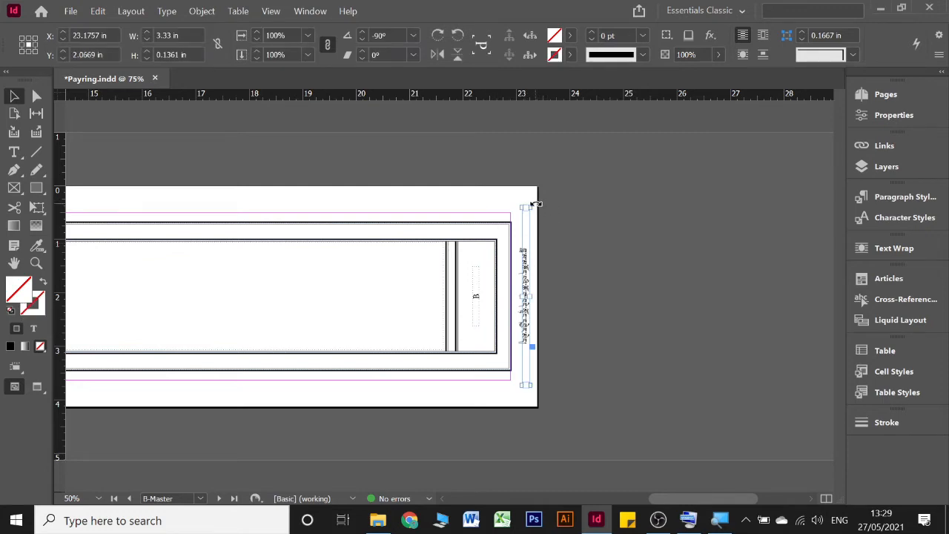
drag(535, 204, 493, 403)
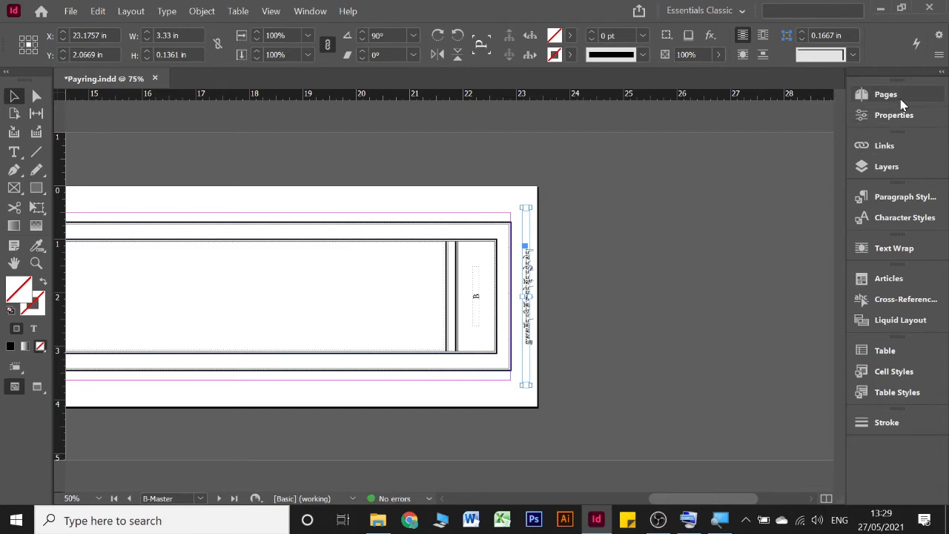
key(Left)
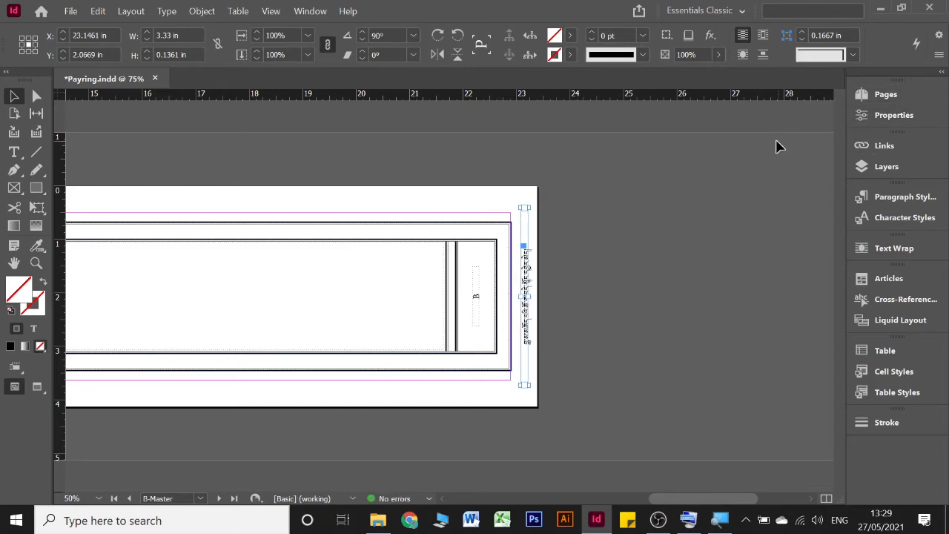
Rotate the title frame on C-Master's right page to 90° and nudge it inward to about X 23.142 in
click(905, 85)
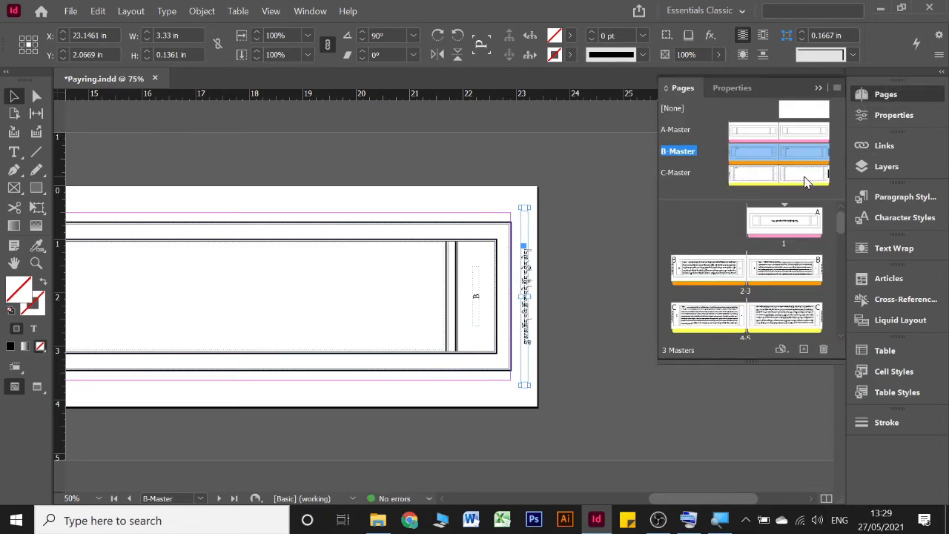
double_click(806, 178)
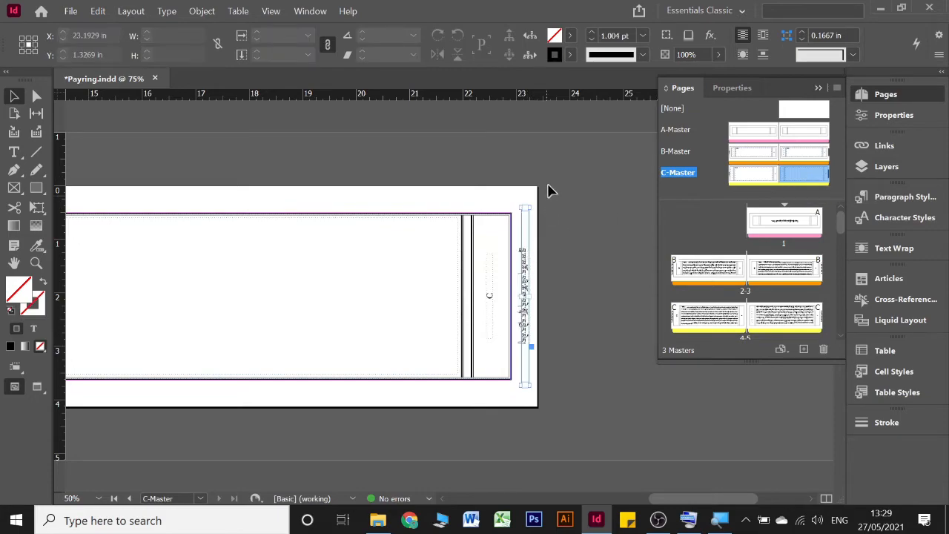
drag(471, 214, 487, 427)
key(Left)
key(Left)
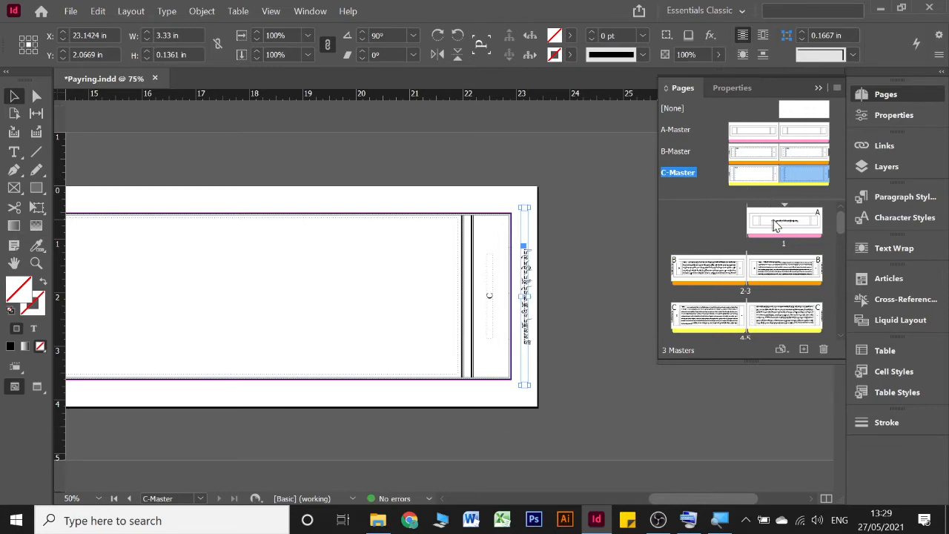
Review the running headers on pages 1 to 3
double_click(774, 225)
click(818, 89)
scroll(603, 292, down, 8)
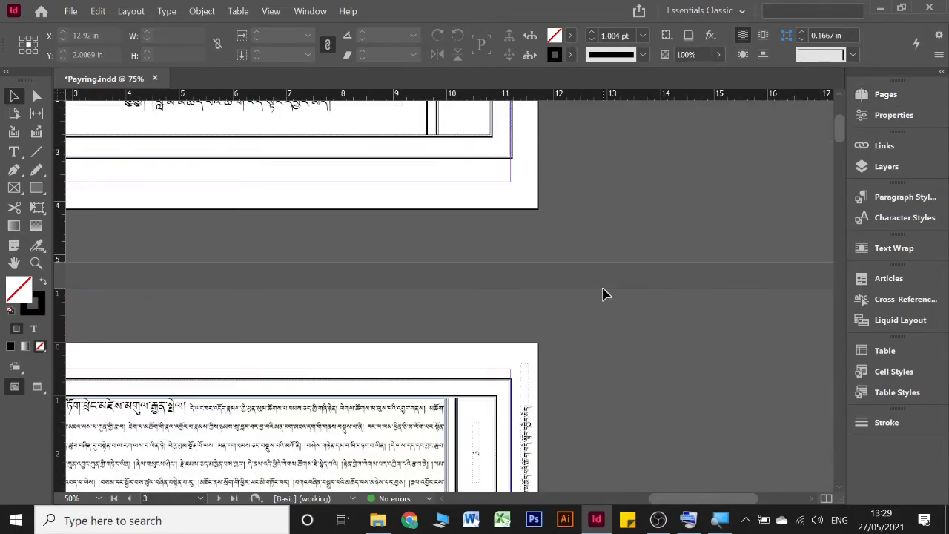
scroll(581, 302, down, 6)
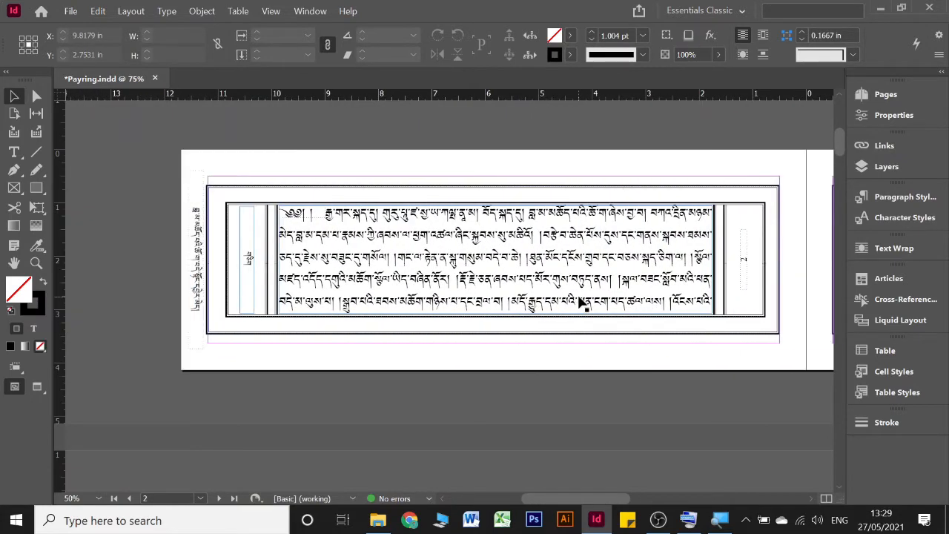
scroll(580, 302, up, 10)
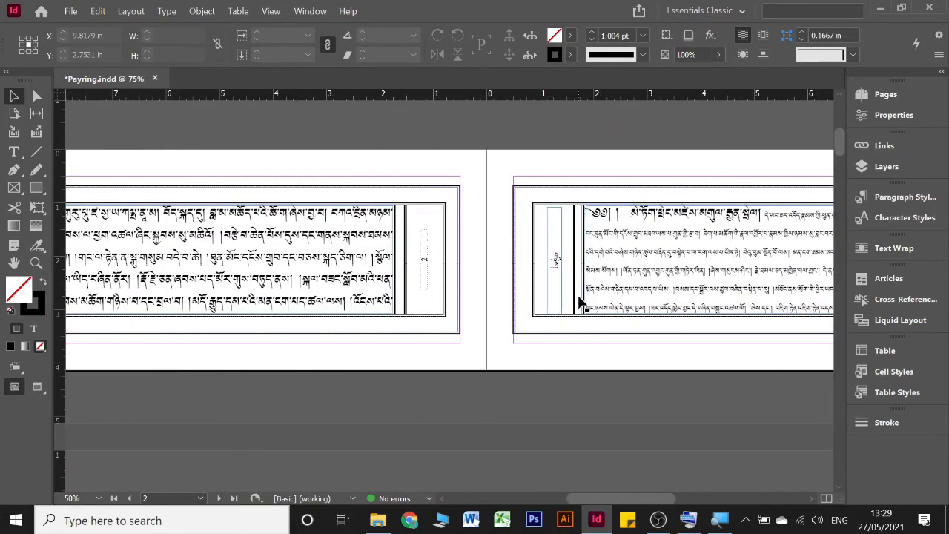
scroll(585, 303, right, 3)
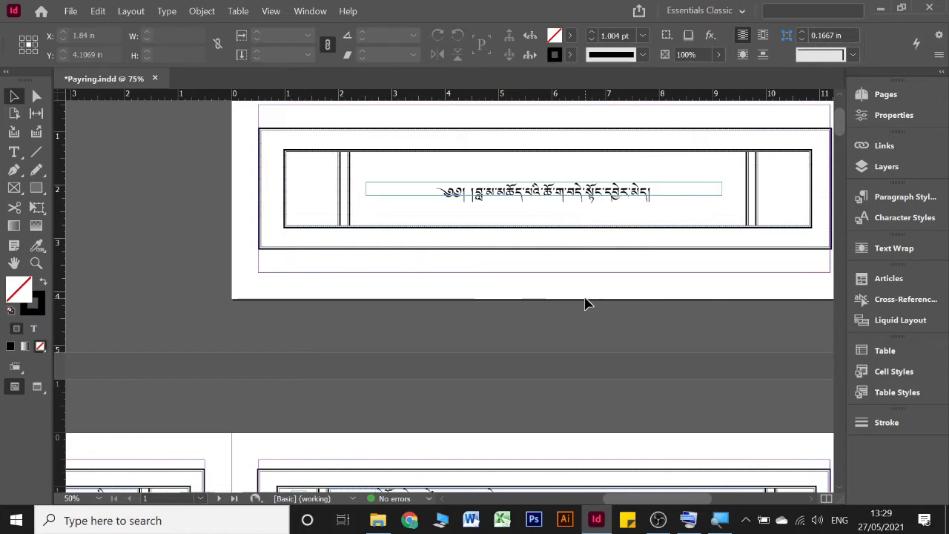
Try deleting the closing words of the Tibetan title on page 1, keeping its end mark in place
key(t)
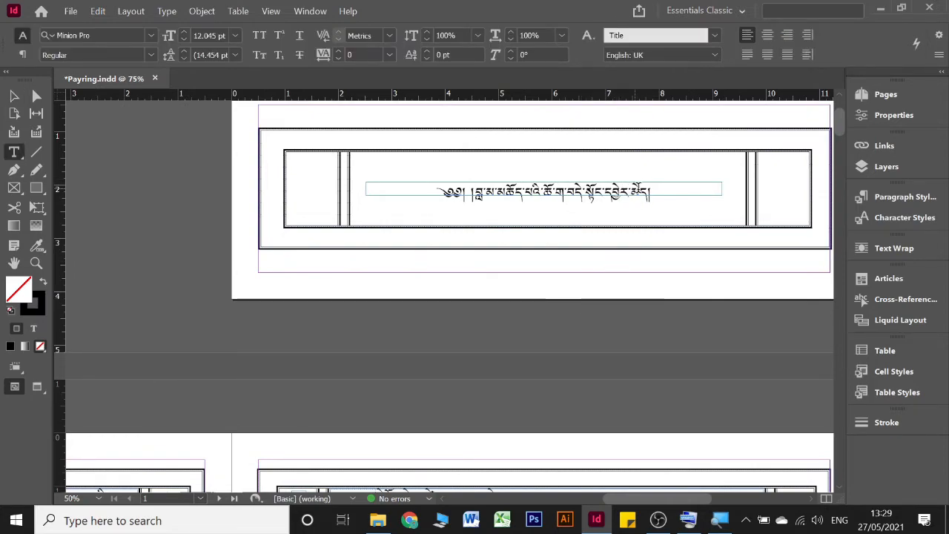
click(649, 192)
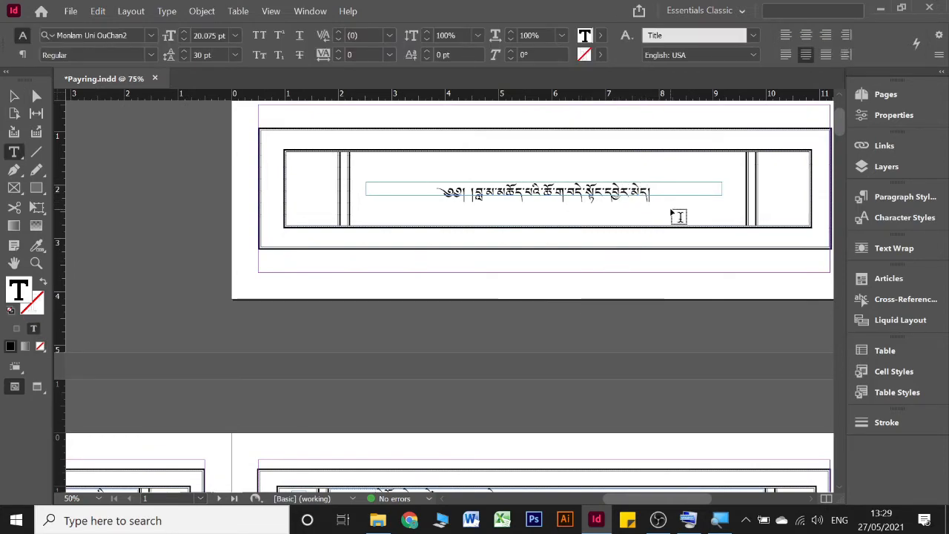
key(BackSpace)
key(BackSpace)
key(BackSpace)
key(BackSpace)
key(BackSpace)
key(BackSpace)
key(BackSpace)
key(BackSpace)
key(BackSpace)
key(BackSpace)
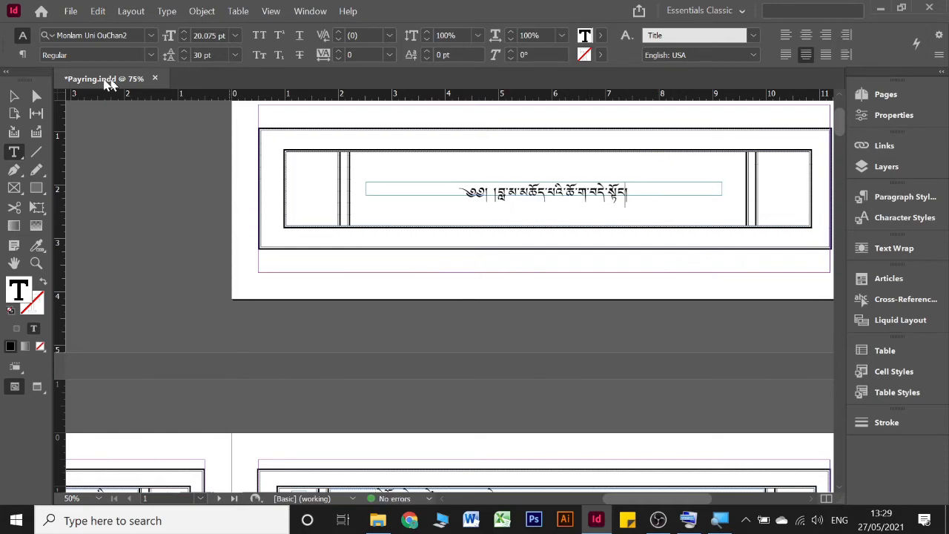
click(13, 96)
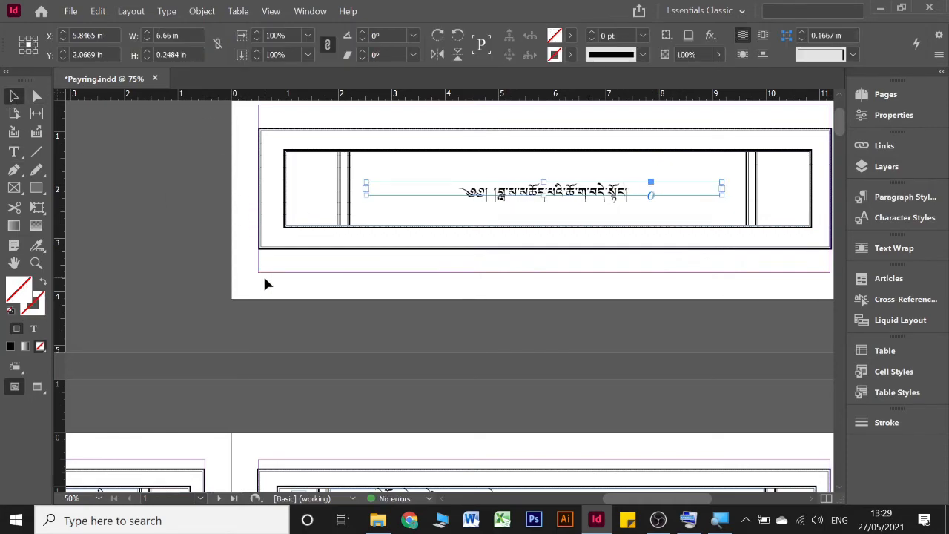
Check the running headers at the outer edges of pages 2 and 3 against the shortened title
scroll(311, 367, down, 5)
scroll(335, 316, left, 4)
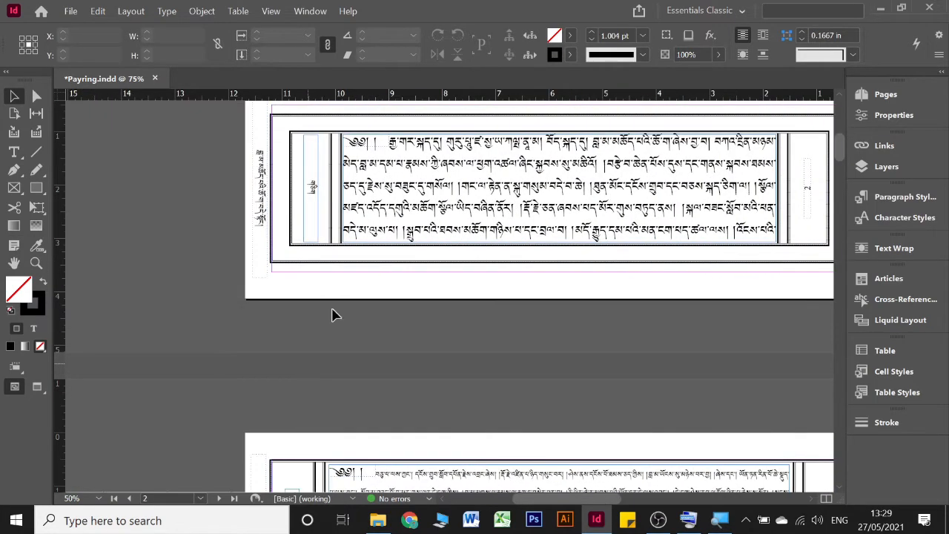
scroll(291, 214, up, 4)
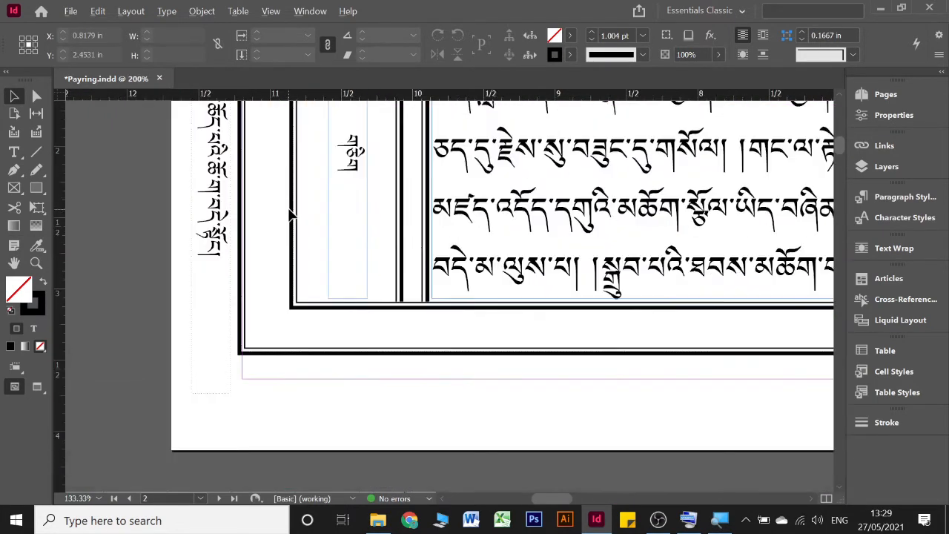
scroll(208, 260, up, 2)
scroll(213, 273, up, 2)
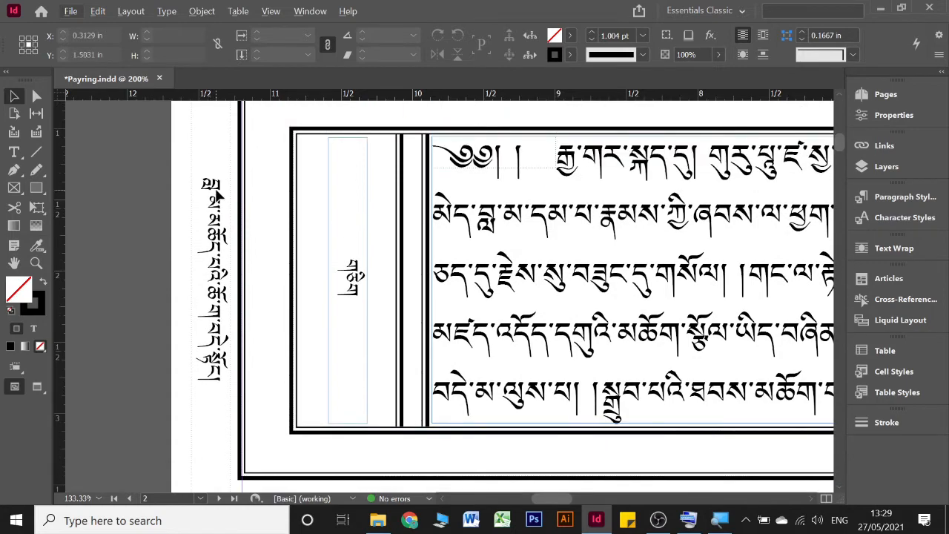
scroll(248, 330, down, 4)
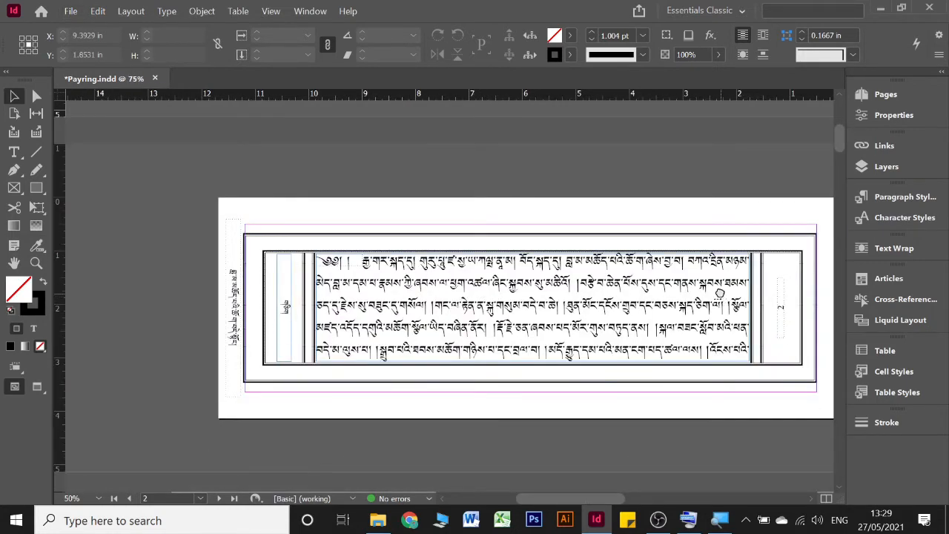
scroll(483, 291, right, 10)
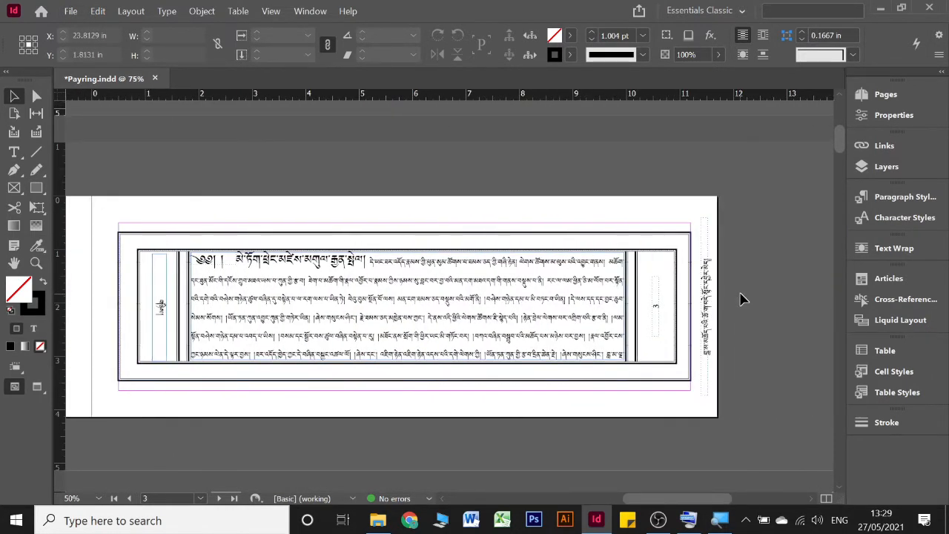
scroll(742, 297, up, 2)
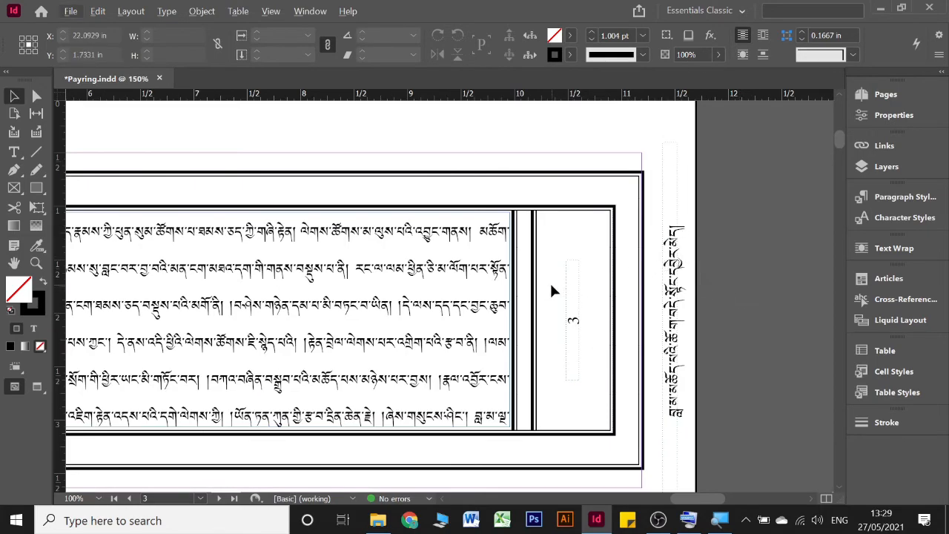
scroll(549, 280, down, 2)
scroll(394, 290, left, 5)
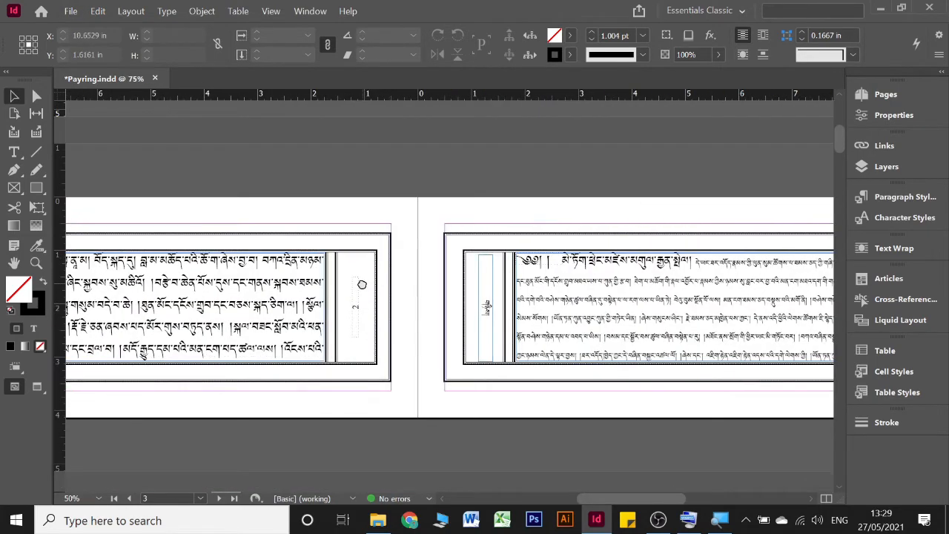
scroll(362, 284, left, 5)
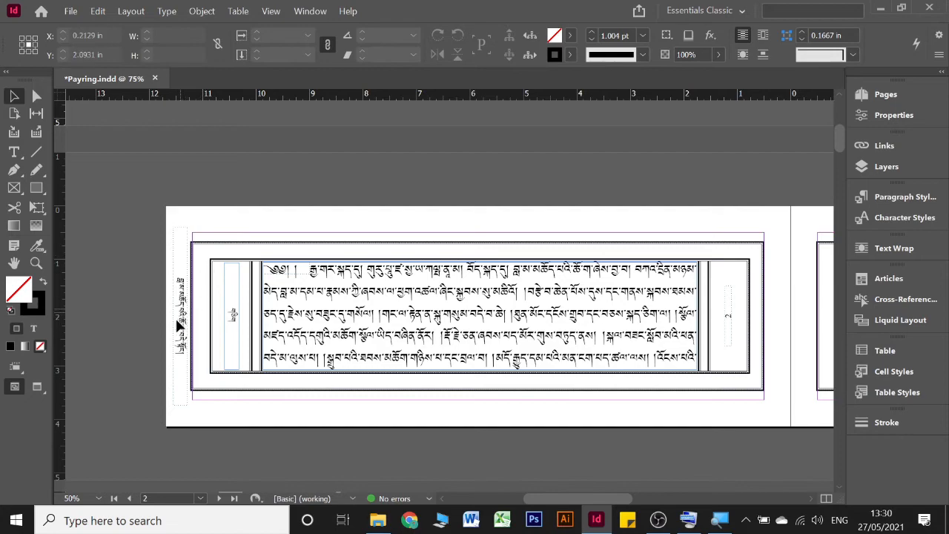
Undo the title deletion on page 1 and compare the title with page 2's running header
scroll(198, 374, down, 5)
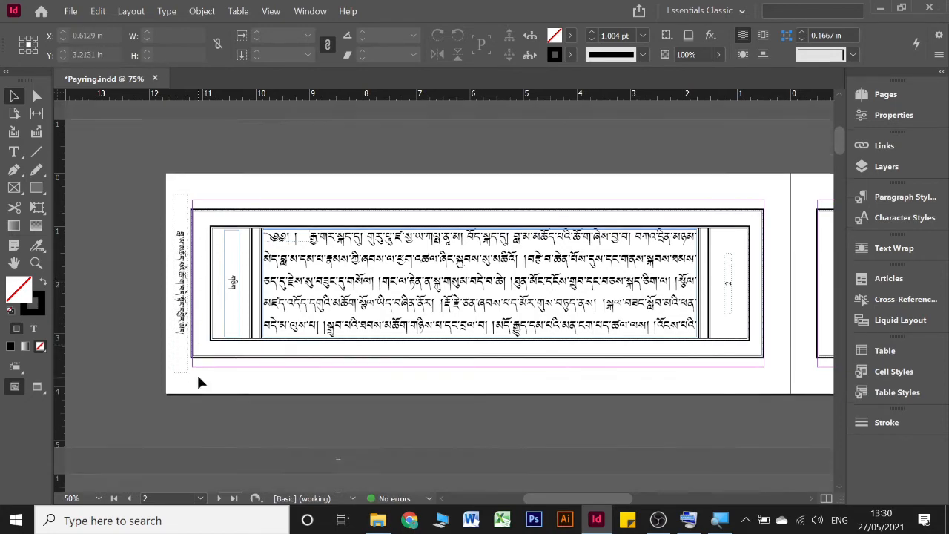
scroll(197, 378, down, 3)
scroll(790, 245, down, 5)
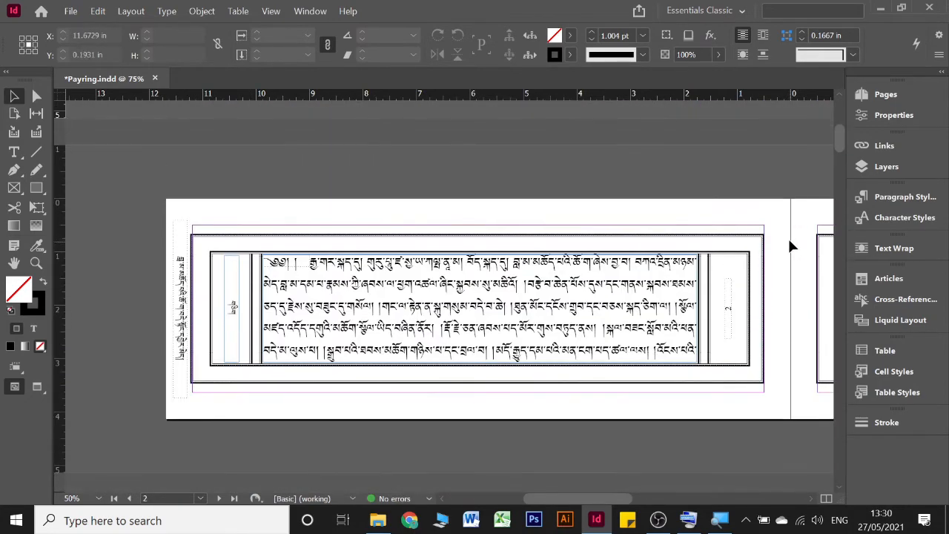
scroll(790, 245, up, 1)
scroll(790, 246, up, 3)
scroll(792, 245, right, 5)
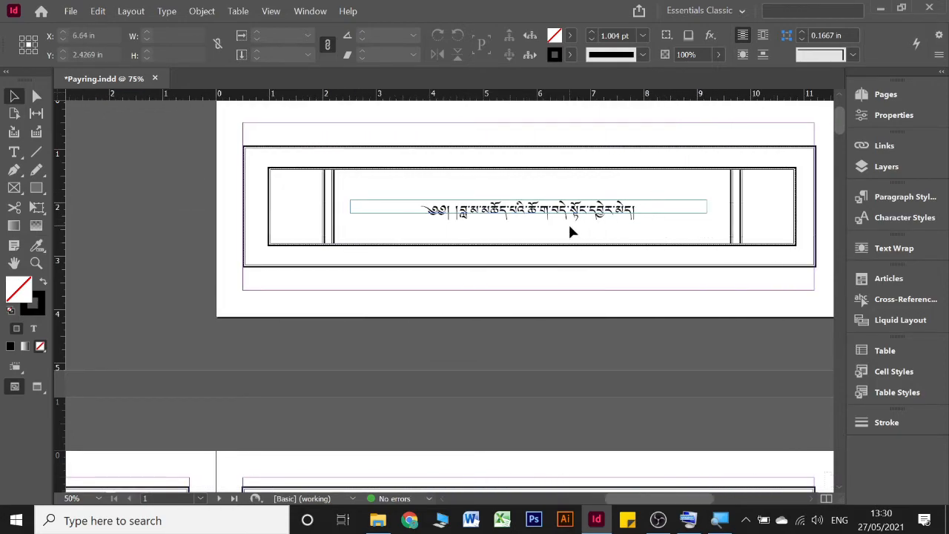
Review the running headers on the page 2-3 spread and down the left pages to page 8
scroll(632, 219, down, 5)
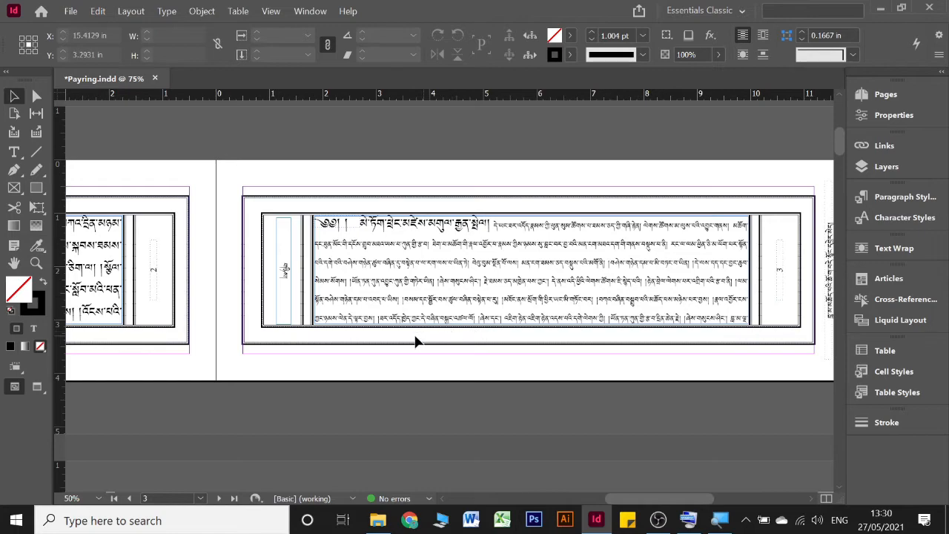
scroll(418, 334, right, 2)
scroll(422, 324, left, 2)
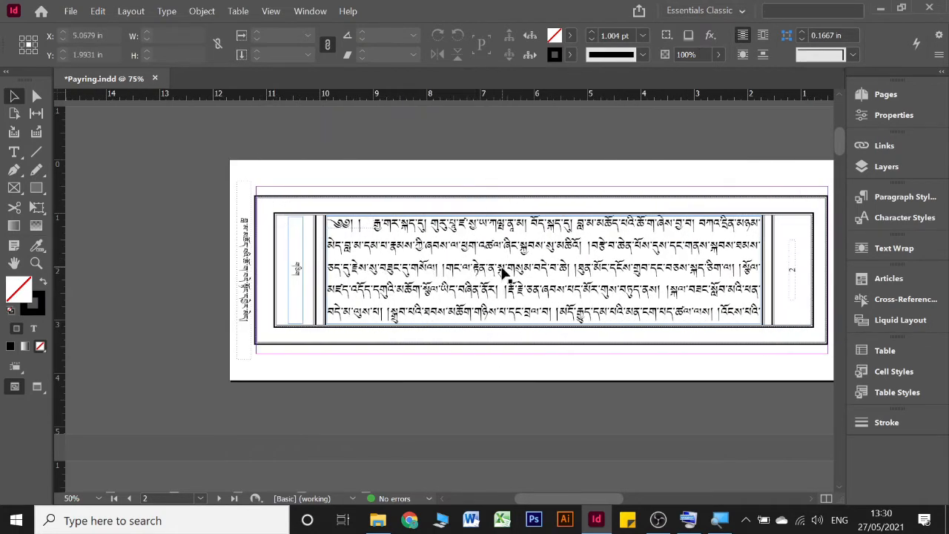
scroll(502, 271, left, 5)
scroll(570, 264, right, 3)
scroll(570, 263, up, 5)
scroll(576, 263, down, 4)
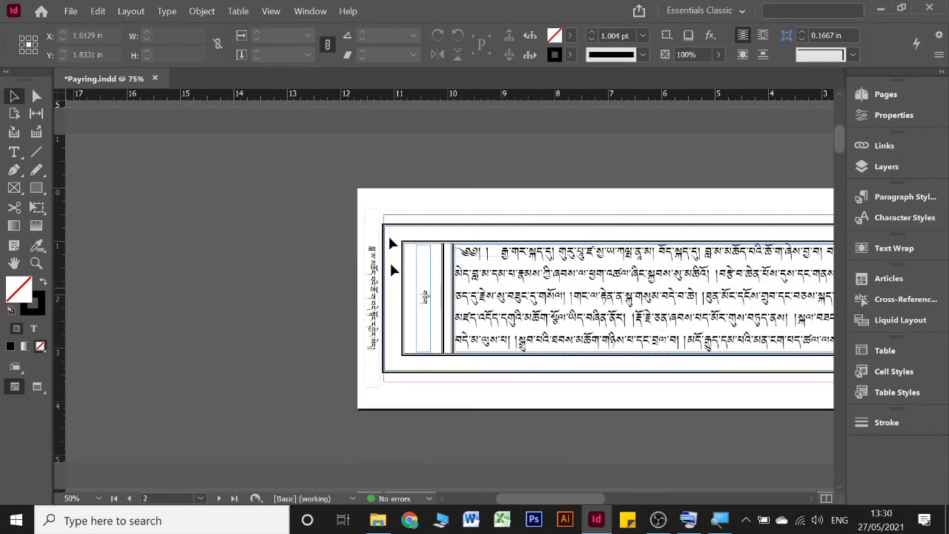
scroll(297, 308, down, 15)
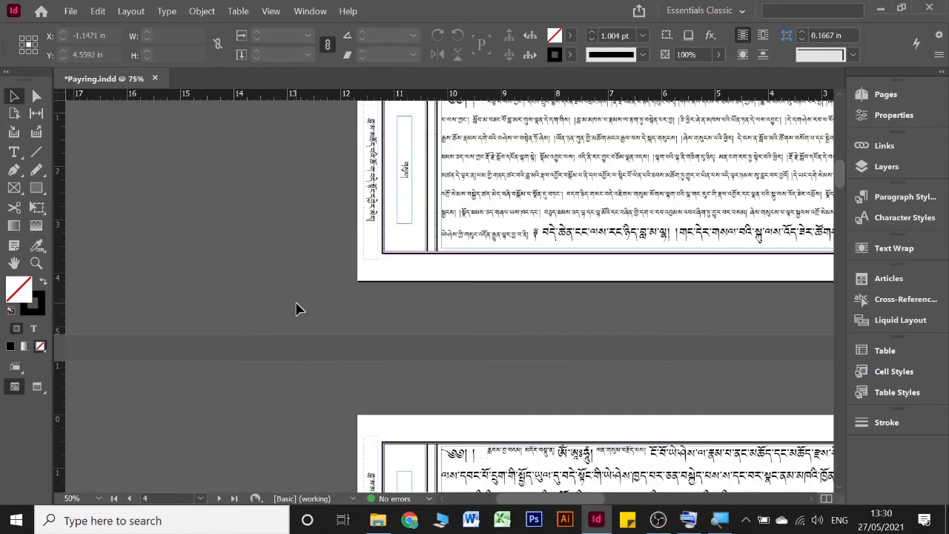
scroll(297, 308, down, 8)
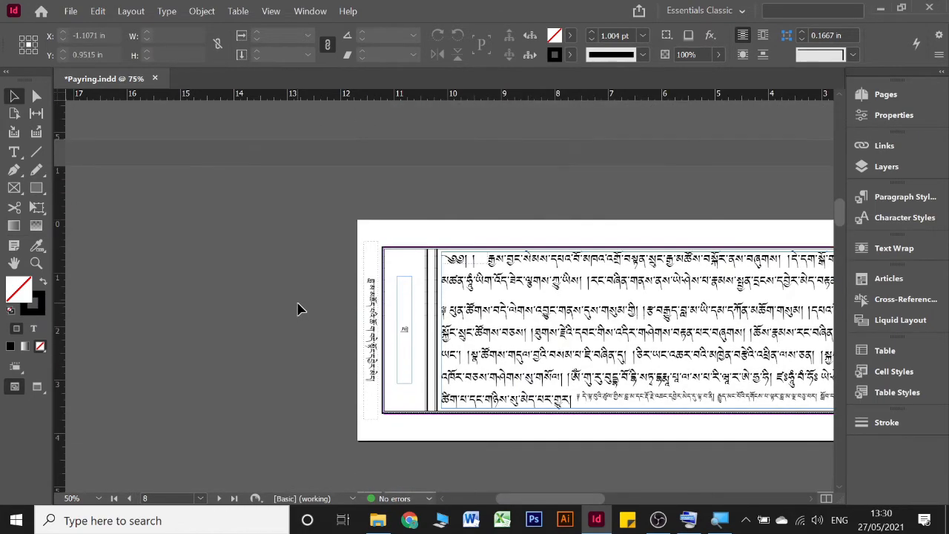
Examine the running headers on the page 6-7 spread and on the right pages through page 15
scroll(297, 310, up, 8)
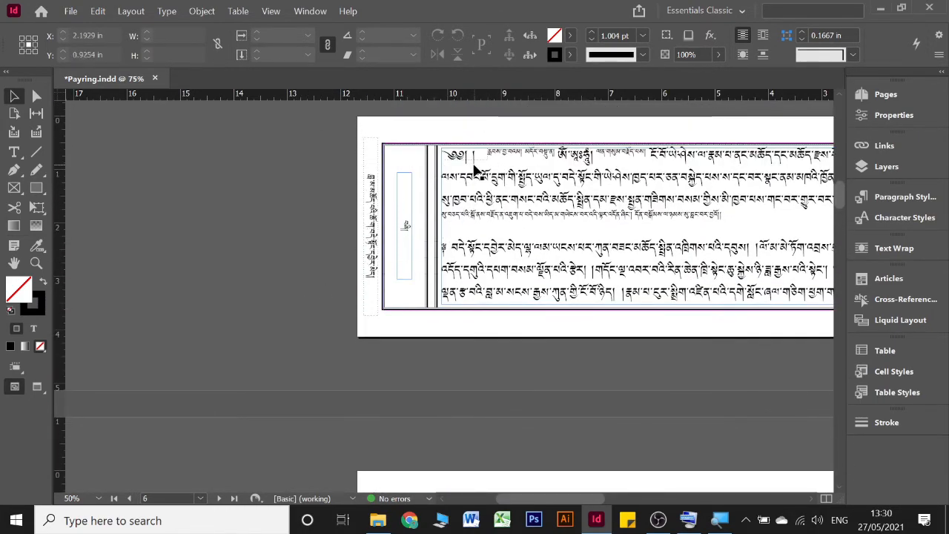
click(469, 156)
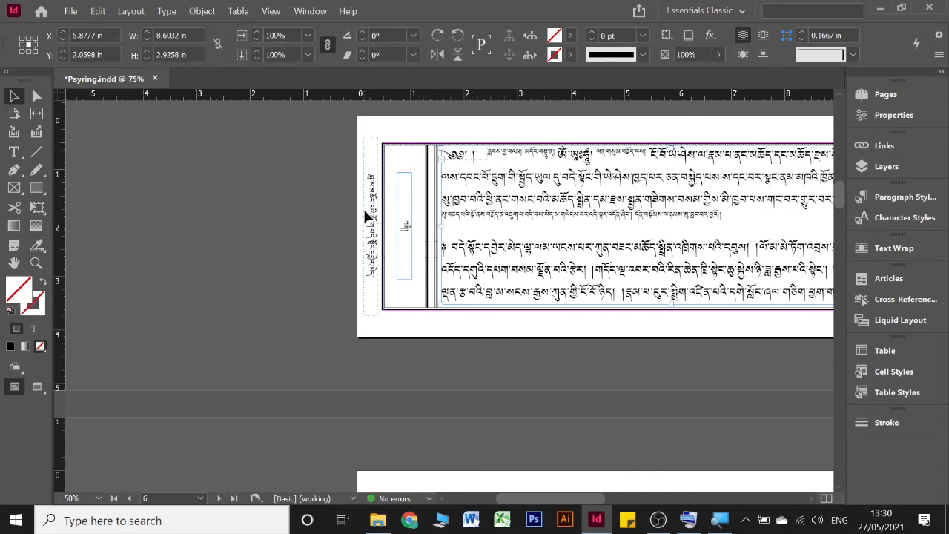
drag(370, 199, 364, 301)
scroll(269, 191, right, 5)
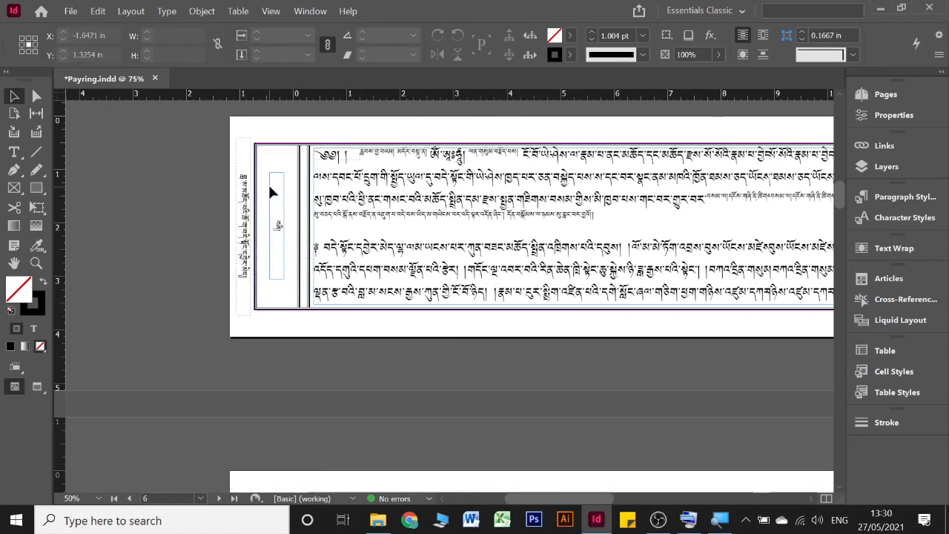
scroll(269, 190, right, 6)
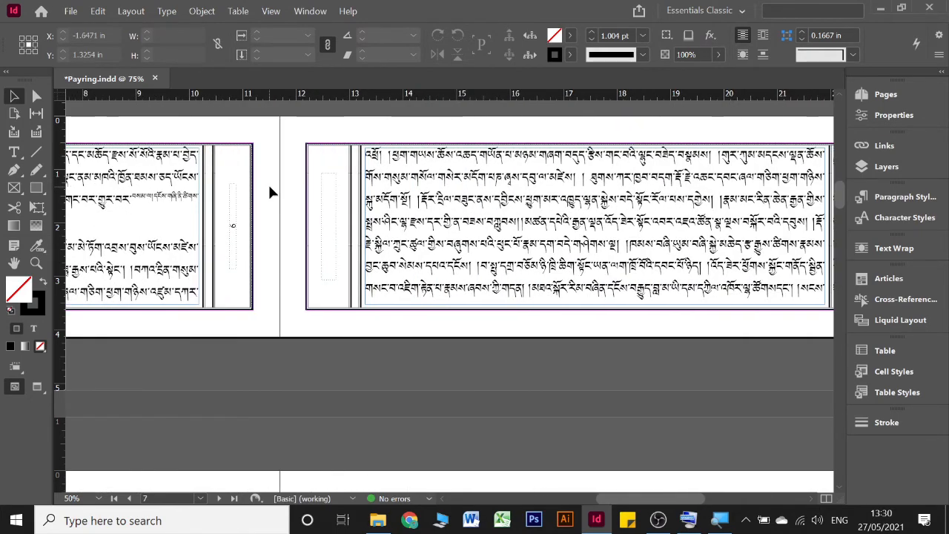
scroll(269, 191, right, 2)
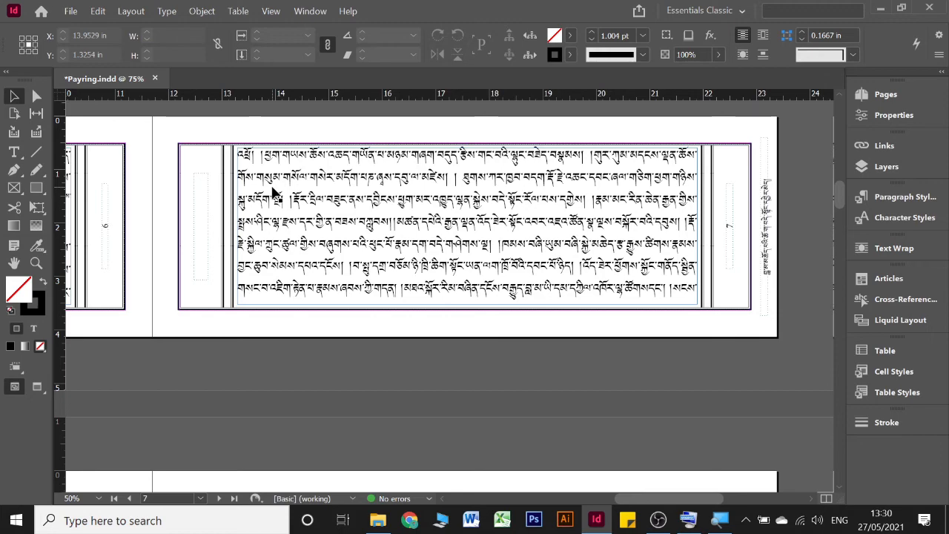
scroll(271, 191, down, 5)
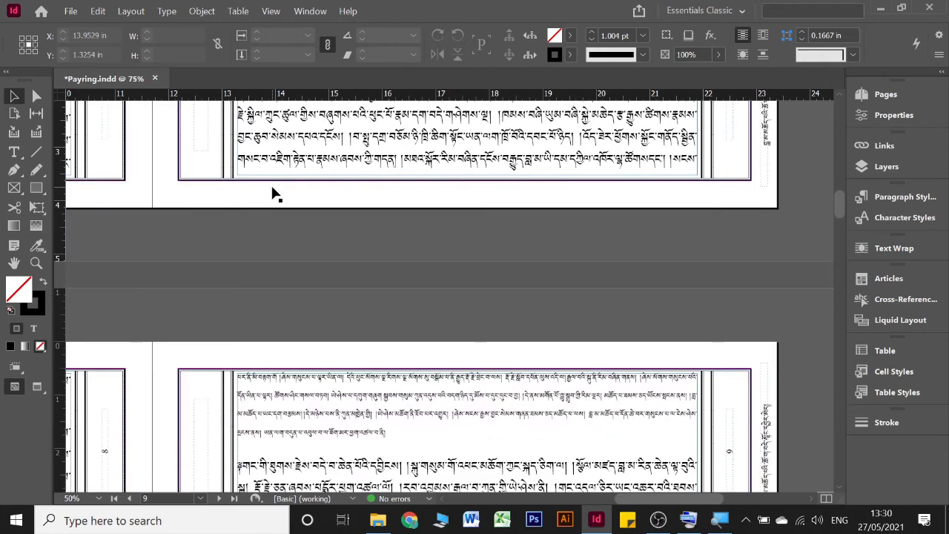
scroll(522, 297, down, 5)
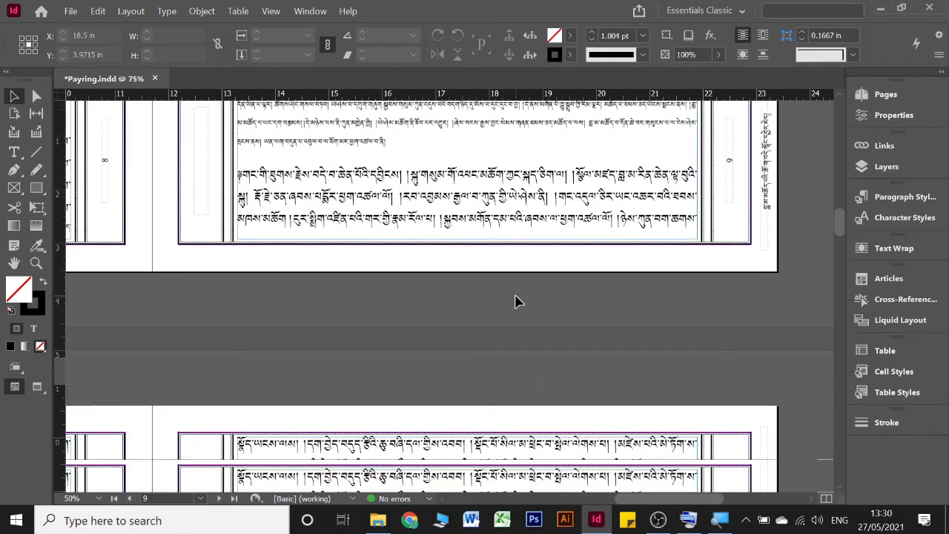
scroll(519, 303, down, 5)
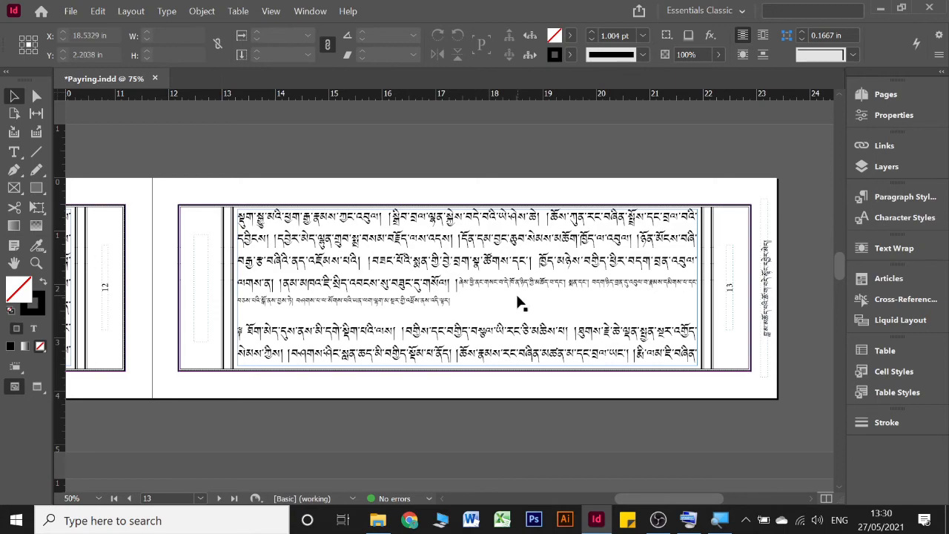
scroll(519, 303, down, 5)
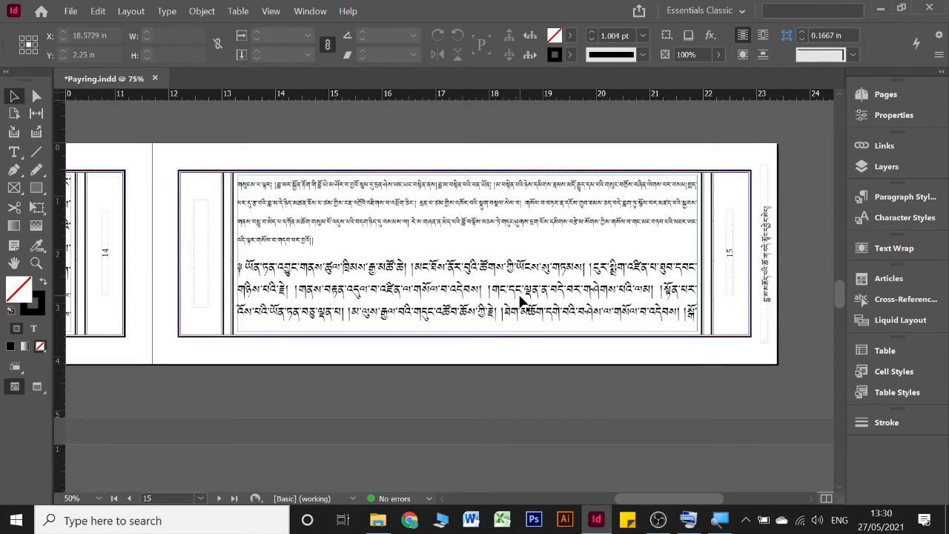